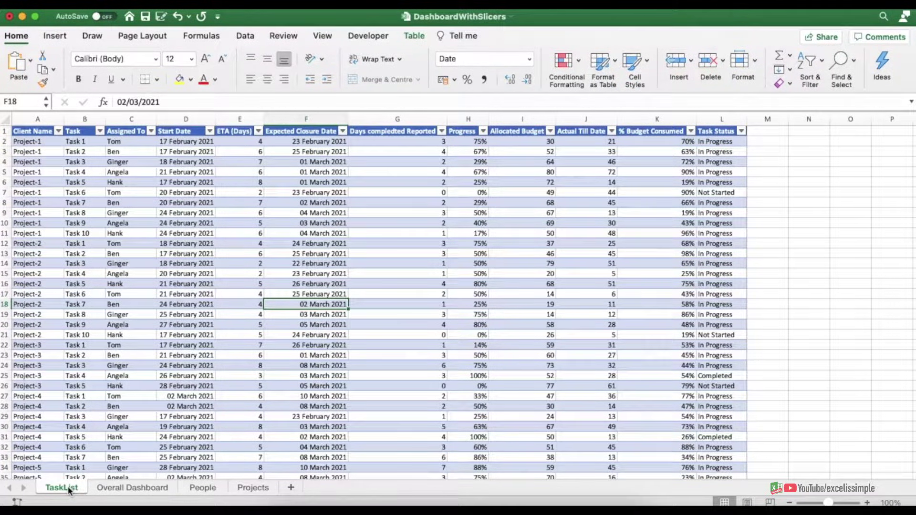
- Try the Task and Assigned To slicers on the Overall Dashboard sheet, clearing each filter after viewing the filtered rows
{"action": "left_click", "coordinate": [131, 487]}
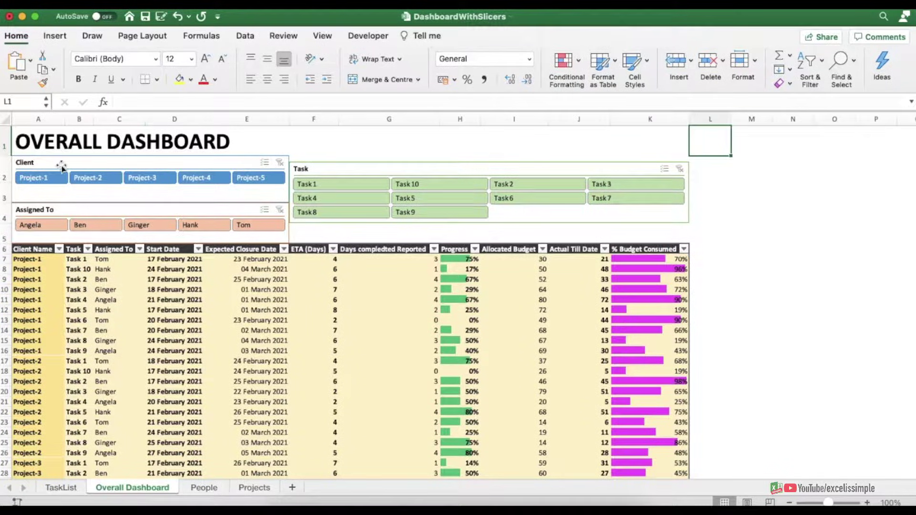
{"action": "left_click", "coordinate": [358, 183]}
{"action": "left_click", "coordinate": [679, 169]}
{"action": "left_click", "coordinate": [27, 226]}
{"action": "left_click", "coordinate": [138, 224]}
{"action": "left_click", "coordinate": [279, 210]}
- Switch the manager name on the People sheet among several managers to compare their task, days and budget status
{"action": "left_click", "coordinate": [213, 488]}
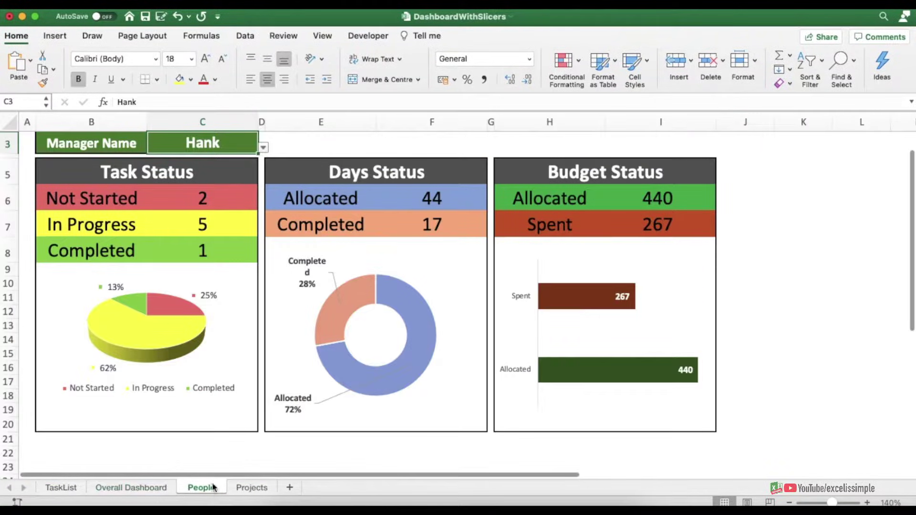
{"action": "left_click", "coordinate": [264, 148]}
{"action": "left_click", "coordinate": [165, 185]}
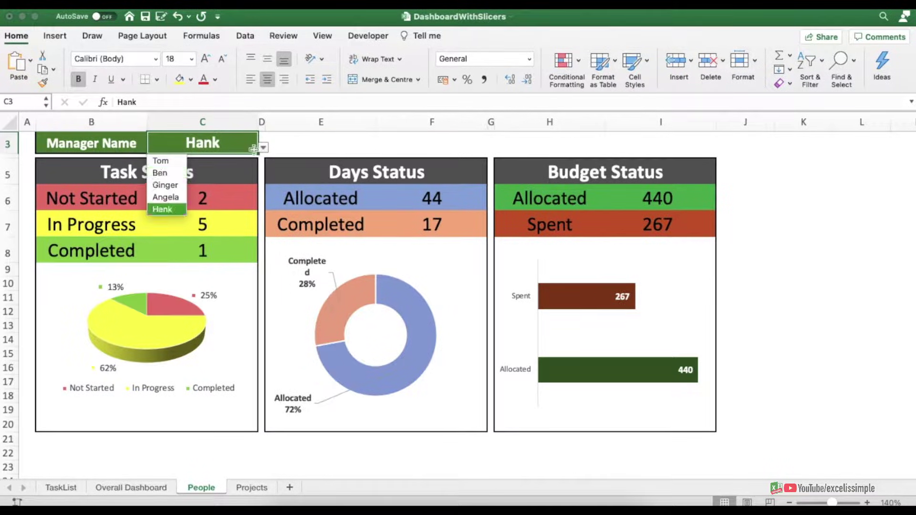
{"action": "left_click", "coordinate": [160, 173]}
{"action": "left_click", "coordinate": [263, 148]}
{"action": "left_click", "coordinate": [161, 161]}
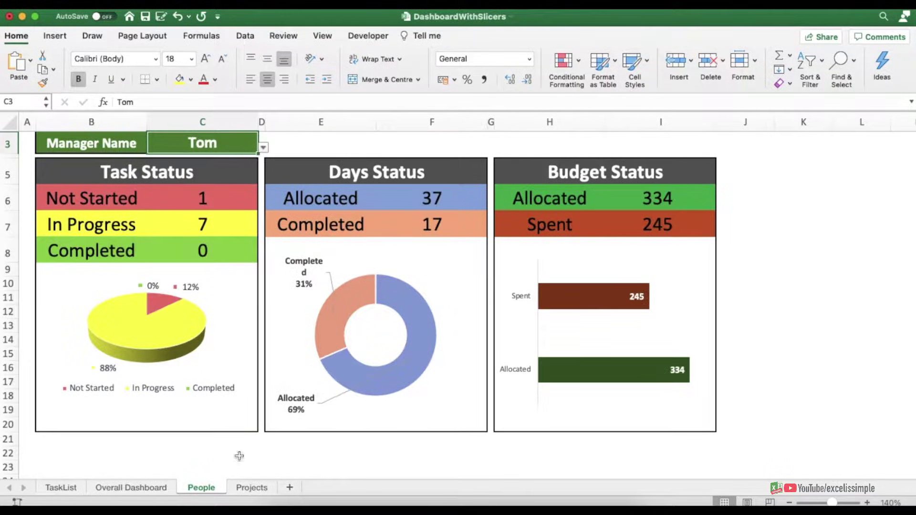
- Review the three summary tables and the project report charts on the Projects sheet
{"action": "left_click", "coordinate": [252, 487]}
{"action": "left_click", "coordinate": [179, 175]}
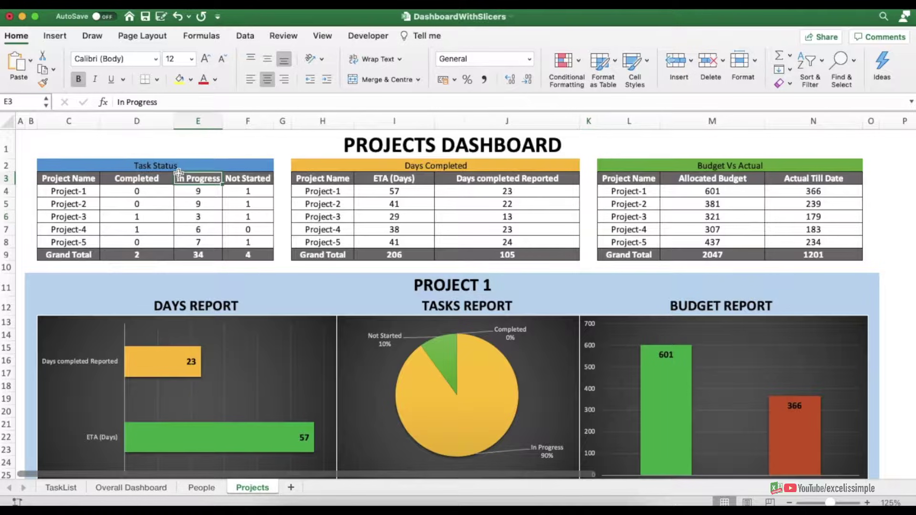
{"action": "left_click_drag", "start_coordinate": [179, 166], "coordinate": [712, 258]}
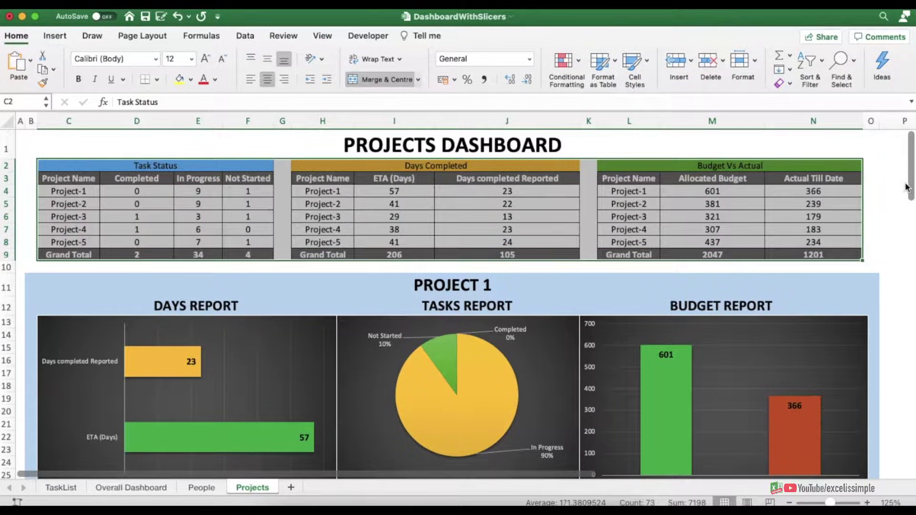
{"action": "left_click_drag", "start_coordinate": [911, 185], "coordinate": [900, 112]}
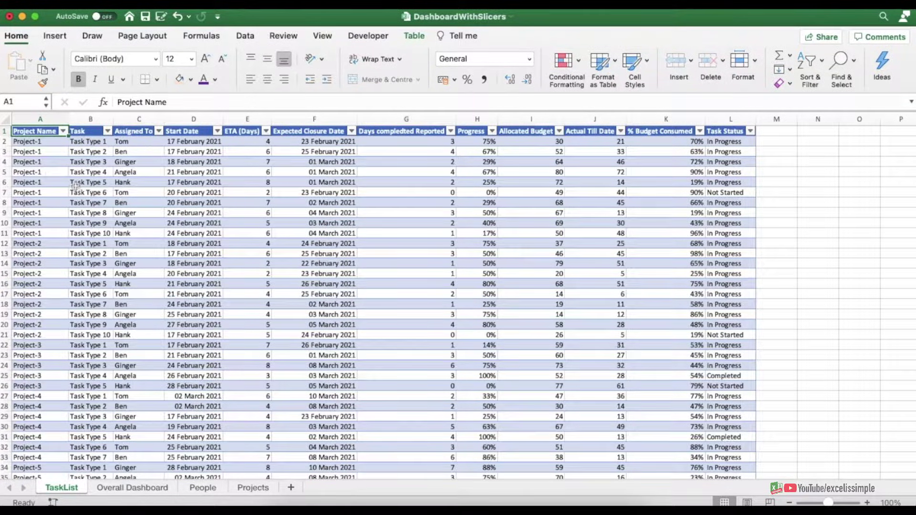
- Examine the TaskList sheet's Project Name, Task, Assigned To, Start Date and ETA (Days) columns, including the table's last row
{"action": "left_click", "coordinate": [52, 200]}
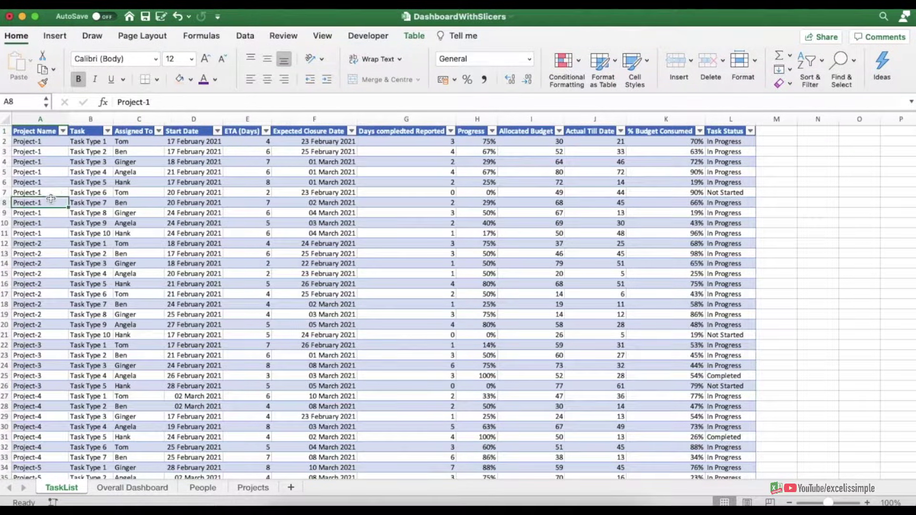
{"action": "key", "text": "ctrl+Down"}
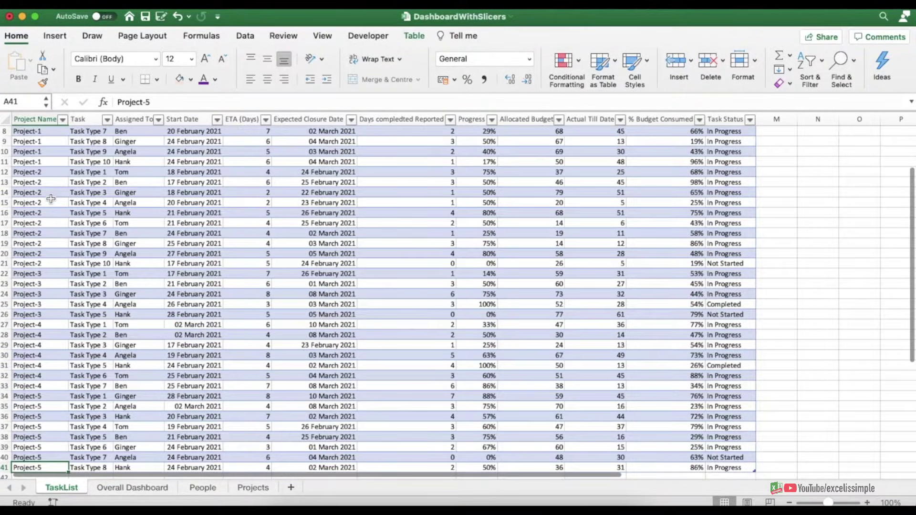
{"action": "key", "text": "ctrl+Up"}
{"action": "key", "text": "Right"}
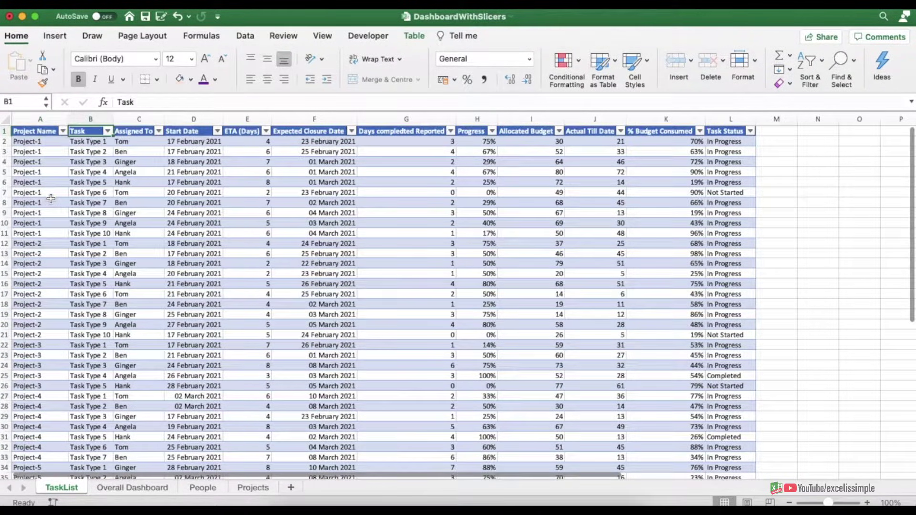
{"action": "key", "text": "Down"}
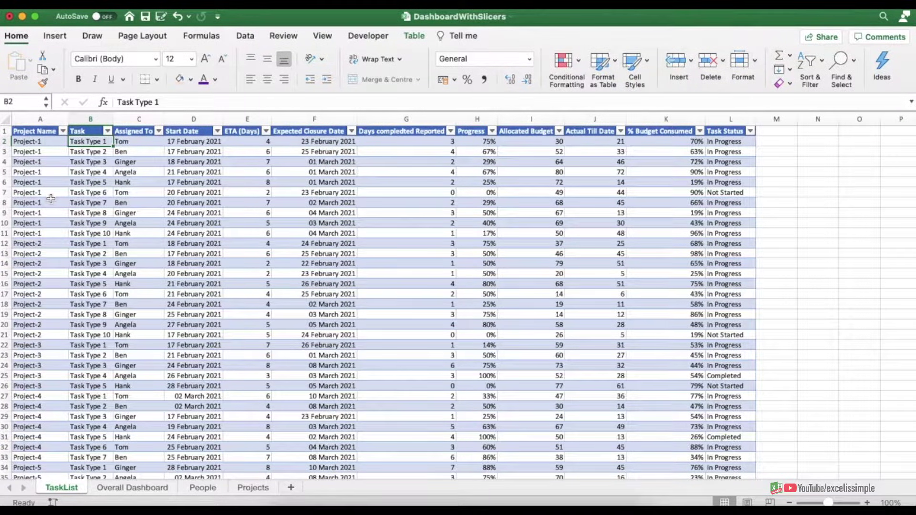
{"action": "key", "text": "Right"}
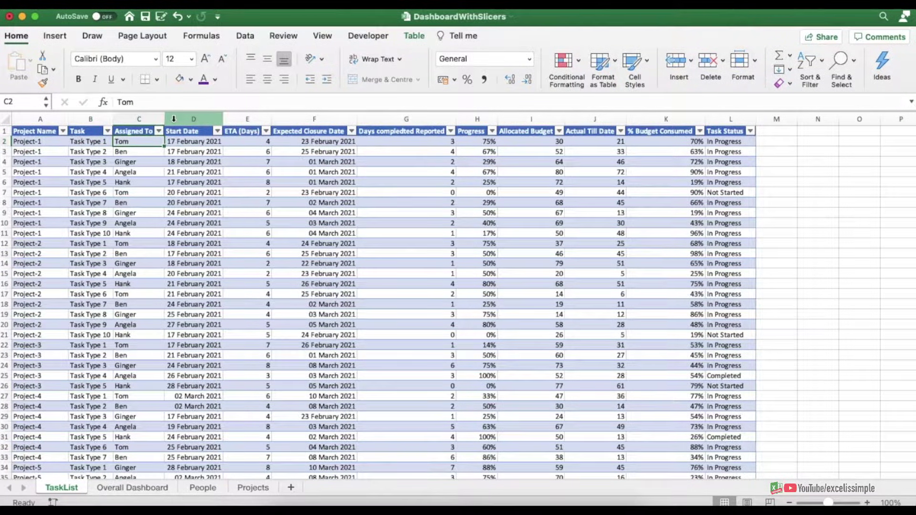
{"action": "left_click", "coordinate": [136, 119]}
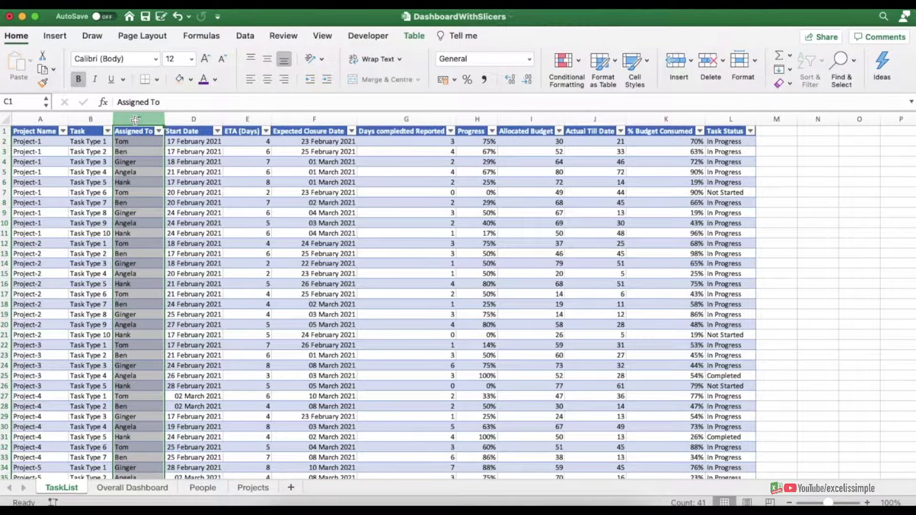
{"action": "left_click", "coordinate": [186, 119]}
{"action": "left_click", "coordinate": [234, 119]}
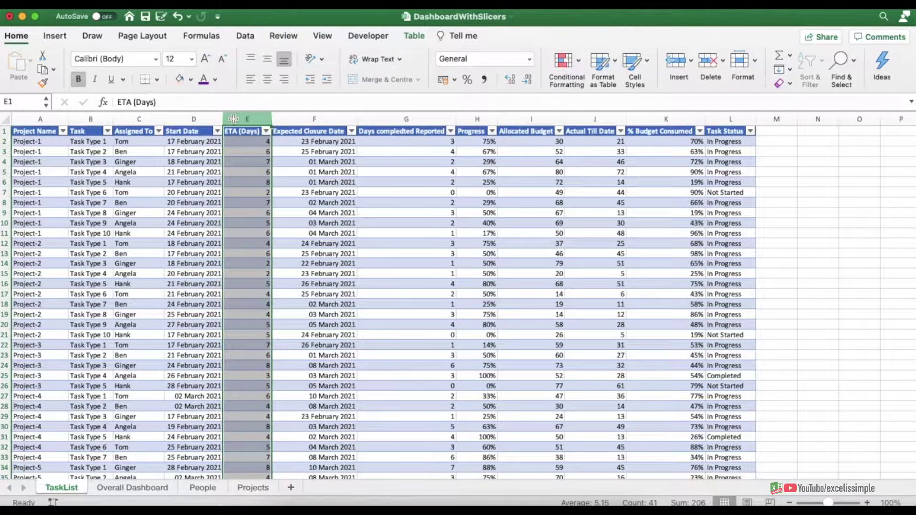
- Examine the Expected Closure Date and Progress formulas and the days columns they draw on
{"action": "left_click", "coordinate": [320, 142]}
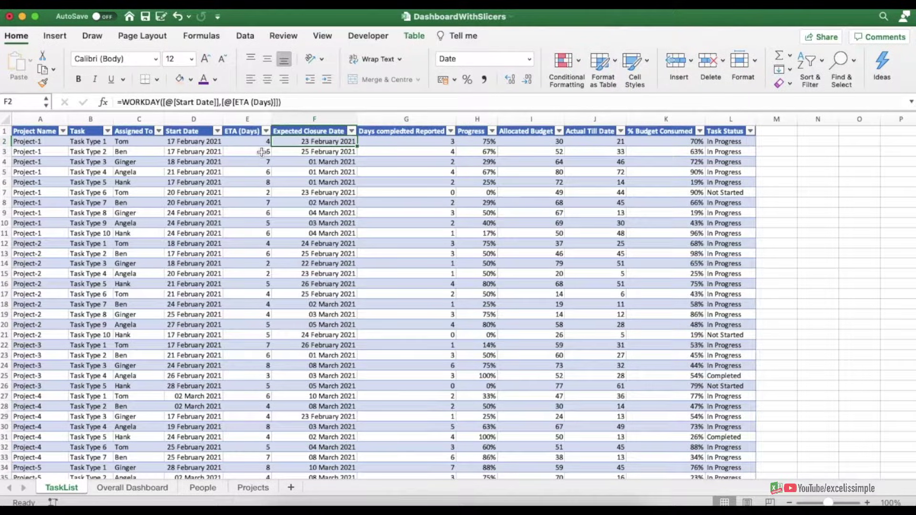
{"action": "left_click", "coordinate": [405, 120]}
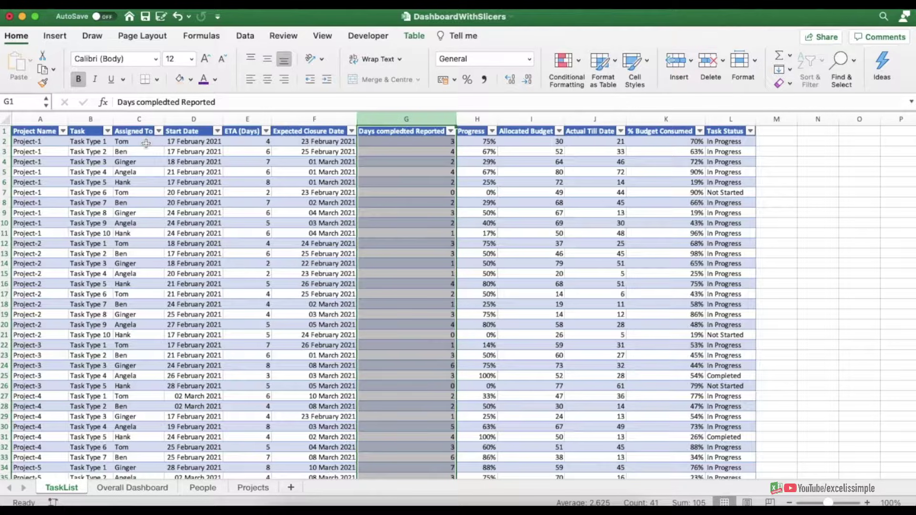
{"action": "left_click", "coordinate": [475, 119]}
{"action": "left_click", "coordinate": [471, 141]}
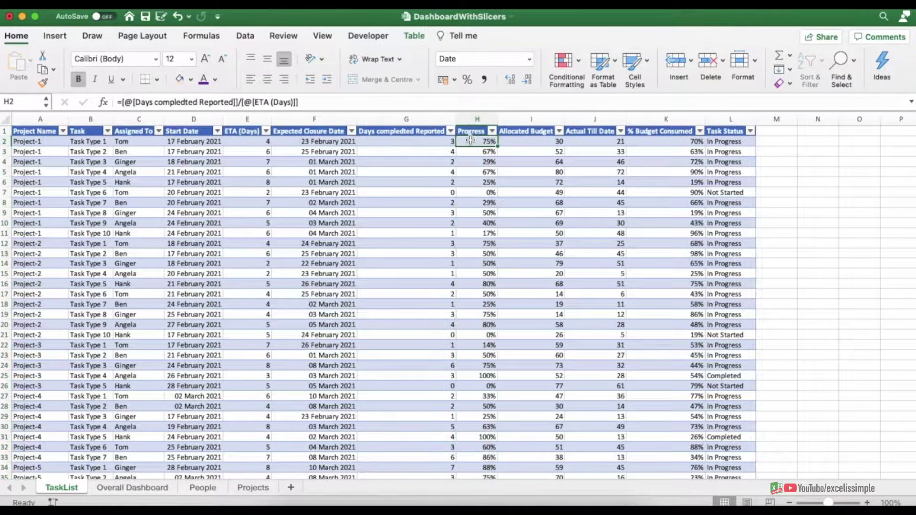
{"action": "left_click", "coordinate": [429, 144]}
{"action": "left_click", "coordinate": [246, 141]}
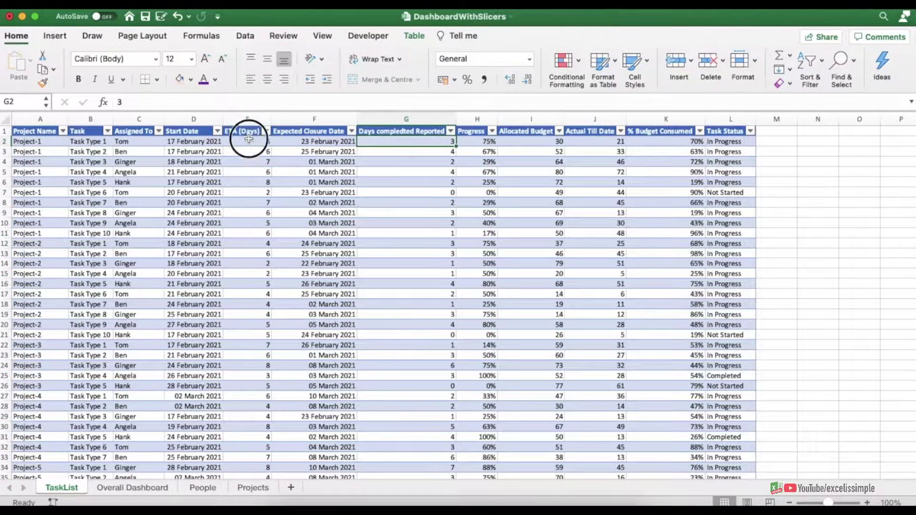
- Examine the Allocated Budget and Actual Till Date columns and the formula behind % Budget Consumed
{"action": "left_click", "coordinate": [530, 118]}
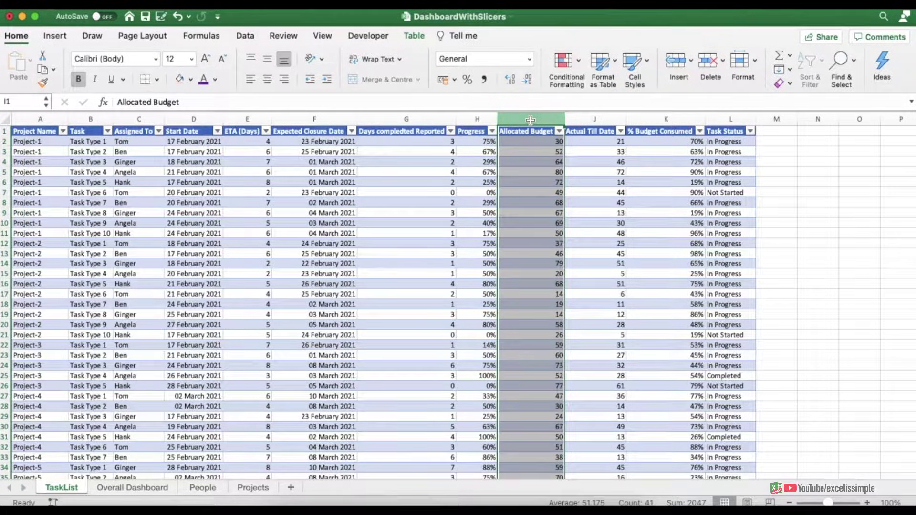
{"action": "left_click", "coordinate": [595, 118]}
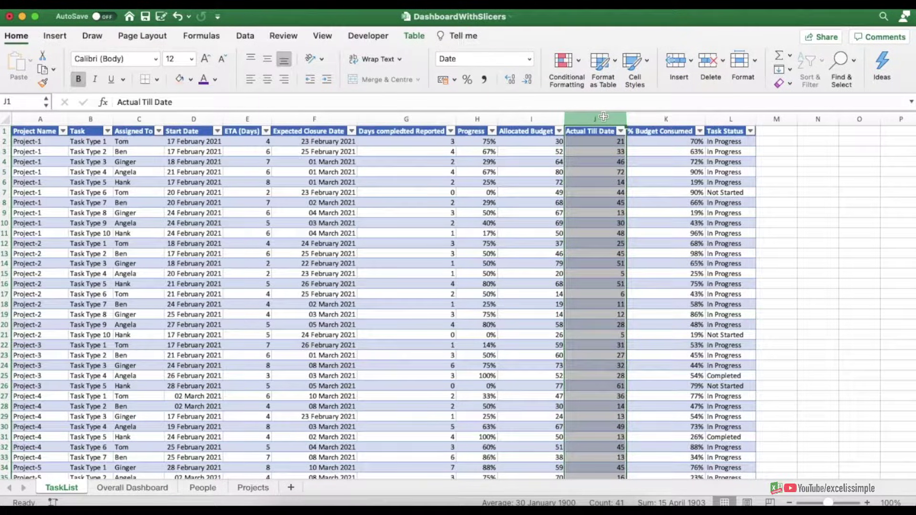
{"action": "left_click", "coordinate": [666, 118]}
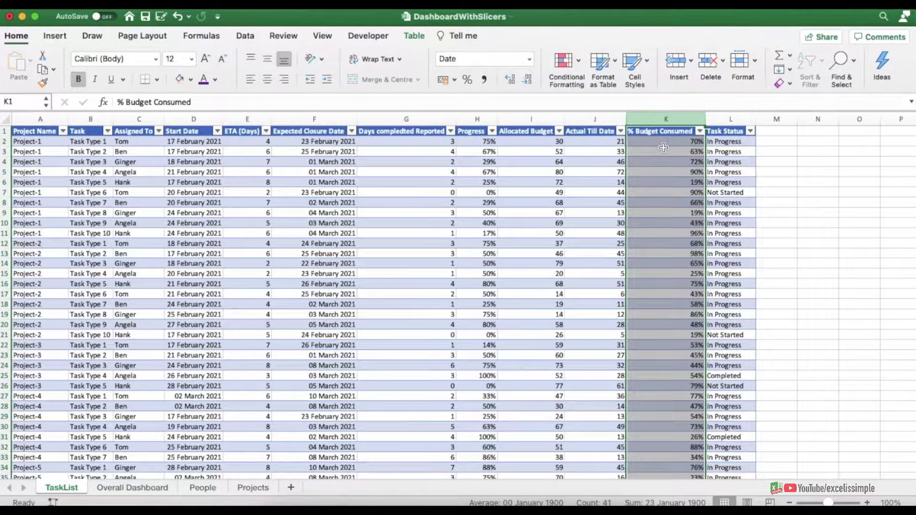
{"action": "left_click", "coordinate": [663, 144]}
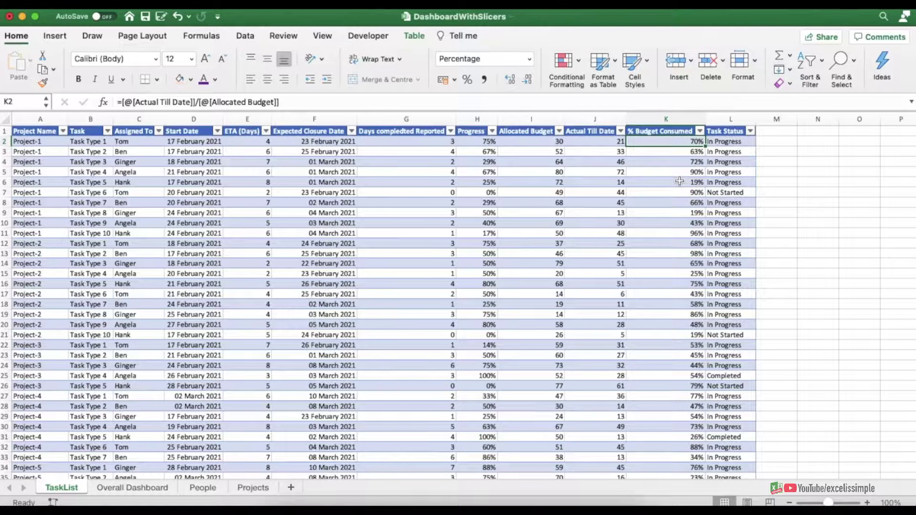
{"action": "left_click", "coordinate": [586, 117]}
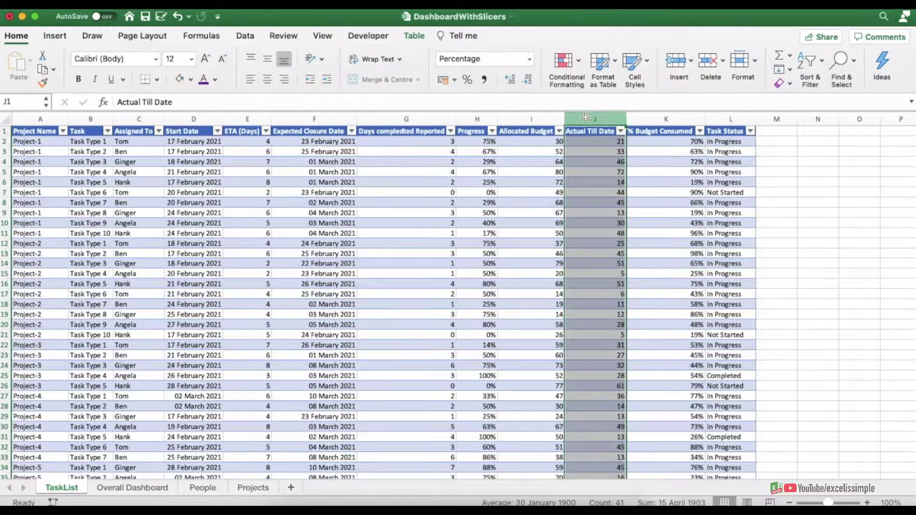
{"action": "left_click", "coordinate": [649, 144]}
- Examine the Task Status formula and compare its results with Progress for not started, completed and in-progress rows
{"action": "left_click", "coordinate": [732, 140]}
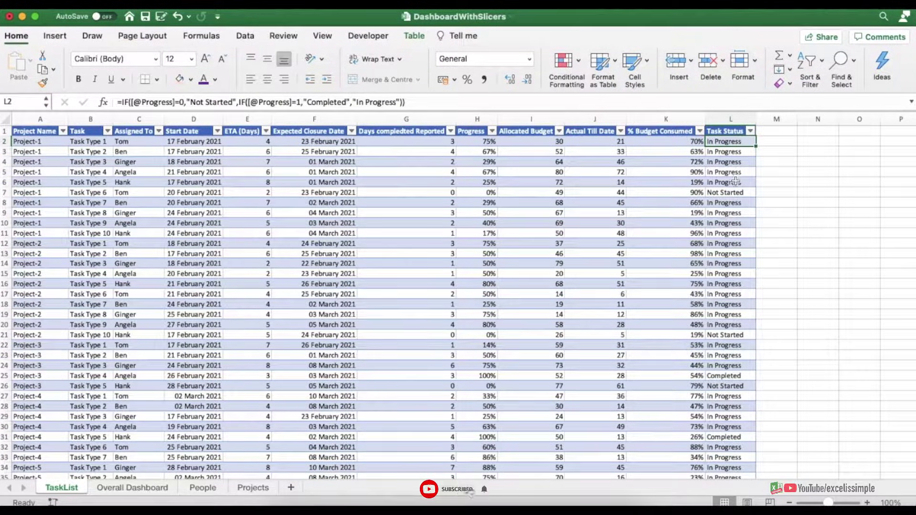
{"action": "key", "text": "Down"}
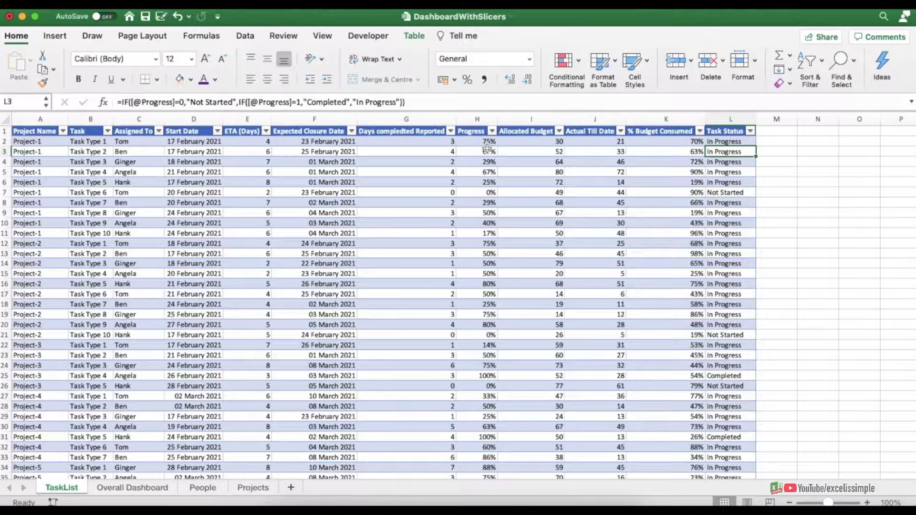
{"action": "left_click_drag", "start_coordinate": [479, 335], "coordinate": [730, 335]}
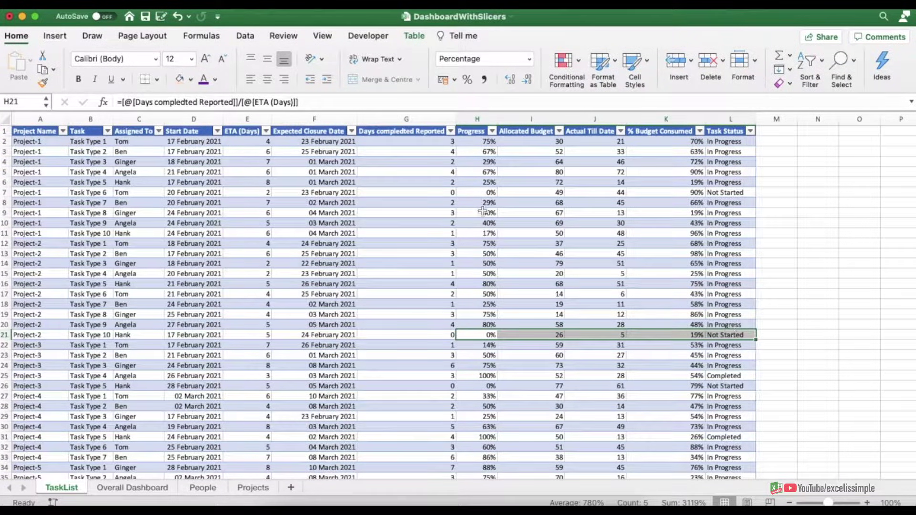
{"action": "left_click_drag", "start_coordinate": [480, 375], "coordinate": [730, 375]}
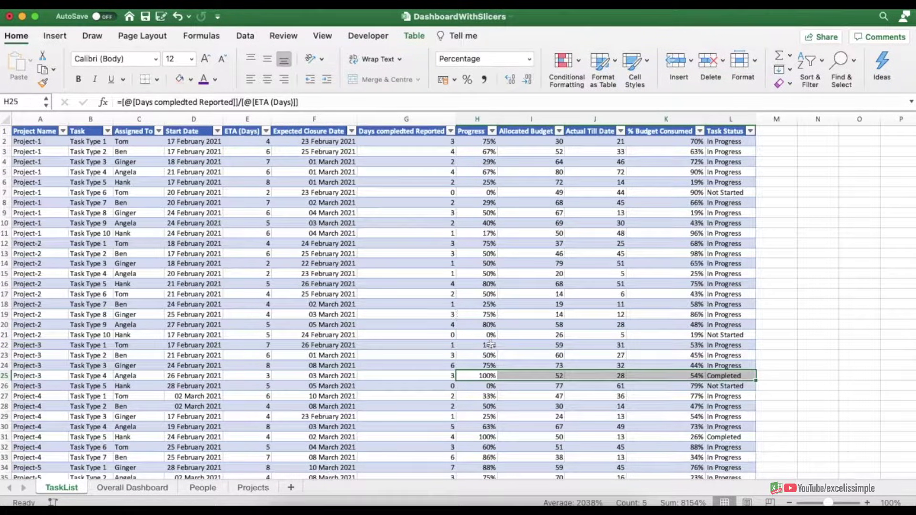
{"action": "left_click_drag", "start_coordinate": [489, 345], "coordinate": [723, 367]}
{"action": "left_click", "coordinate": [738, 142]}
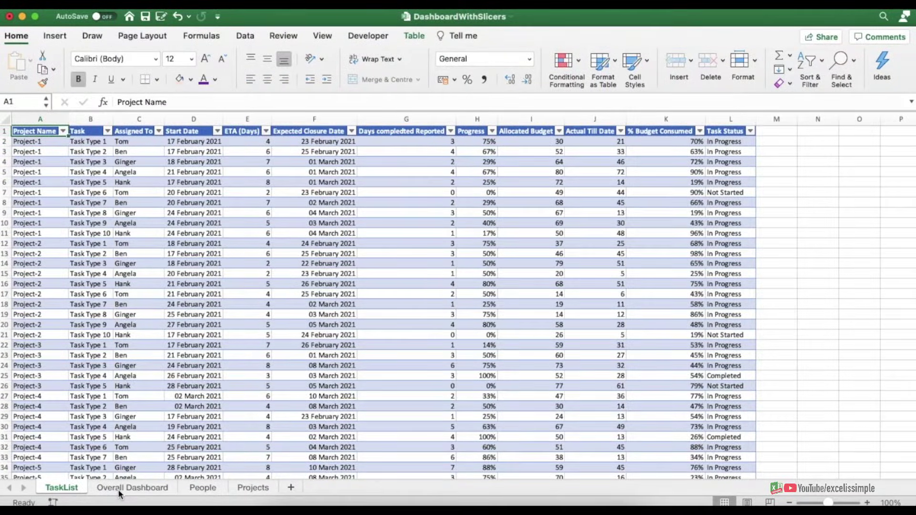
- Glance at the Overall Dashboard sheet, and copy the TaskList sheet into a new workbook
{"action": "left_click", "coordinate": [118, 488]}
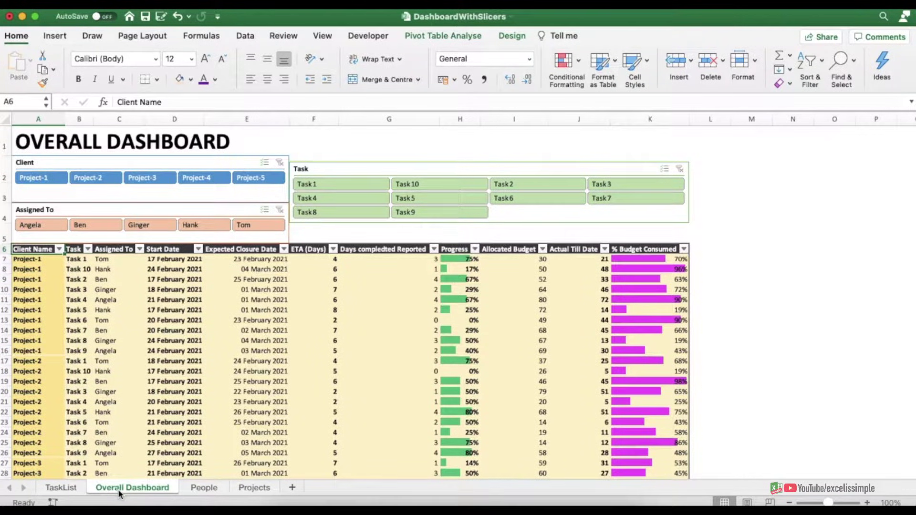
{"action": "left_click", "coordinate": [65, 485]}
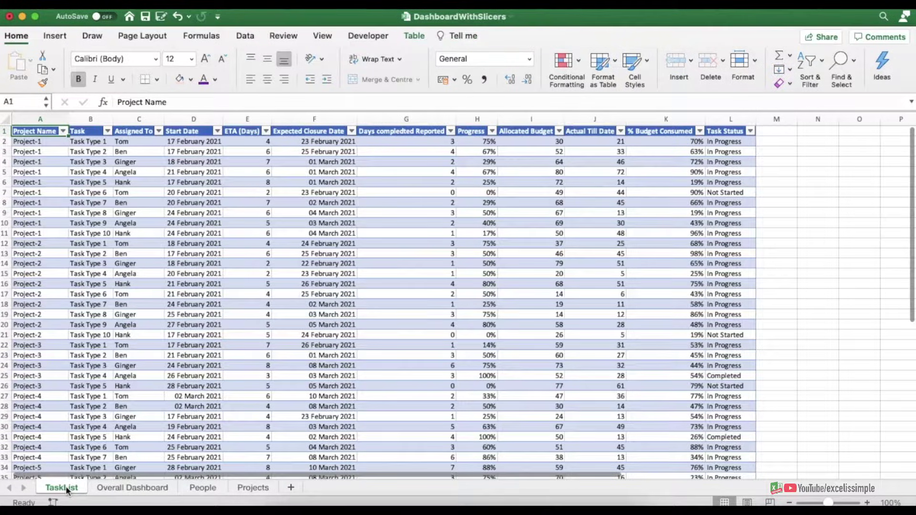
{"action": "right_click", "coordinate": [66, 489]}
{"action": "left_click", "coordinate": [136, 399]}
{"action": "left_click", "coordinate": [81, 470]}
{"action": "left_click", "coordinate": [135, 338]}
{"action": "left_click", "coordinate": [102, 325]}
{"action": "left_click", "coordinate": [181, 490]}
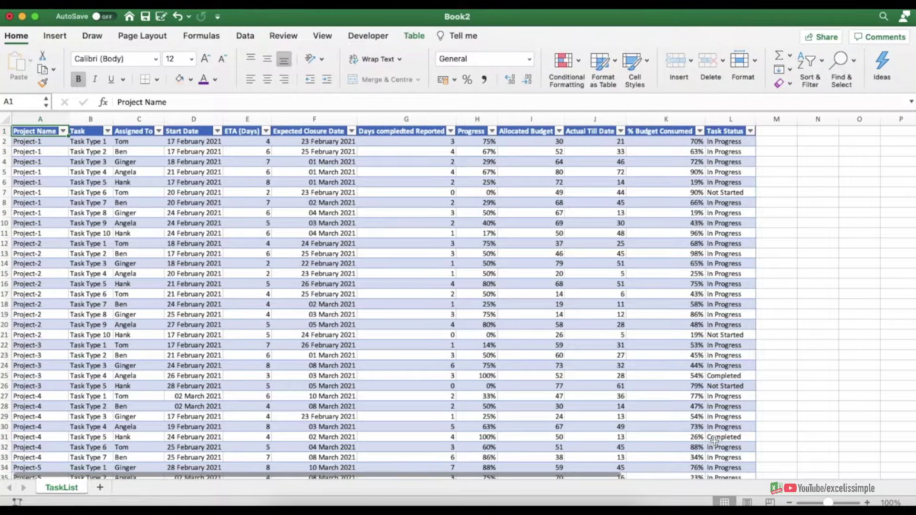
- Select the whole task table, Table1, and enter TaskLi as its name
{"action": "left_click", "coordinate": [47, 105]}
{"action": "left_click", "coordinate": [30, 119]}
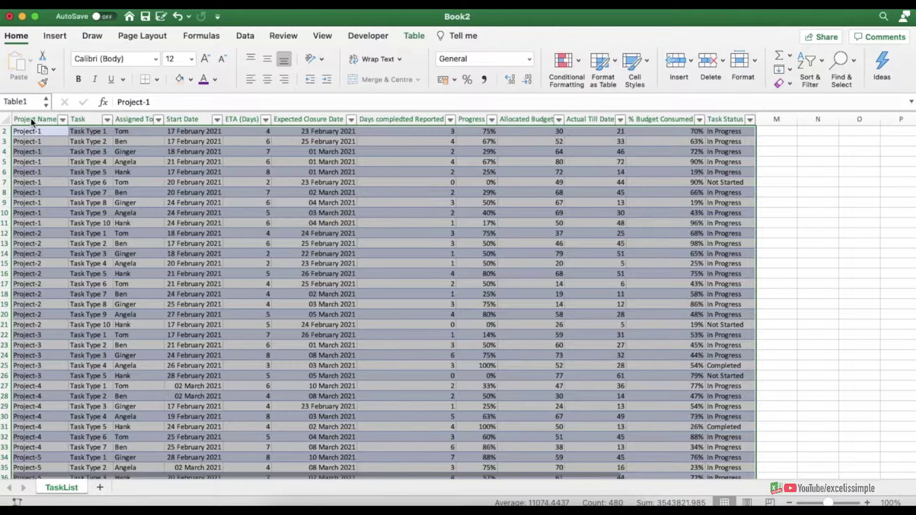
{"action": "left_click", "coordinate": [22, 102]}
{"action": "type", "text": "TaskLi"}
{"action": "key", "text": "Return"}
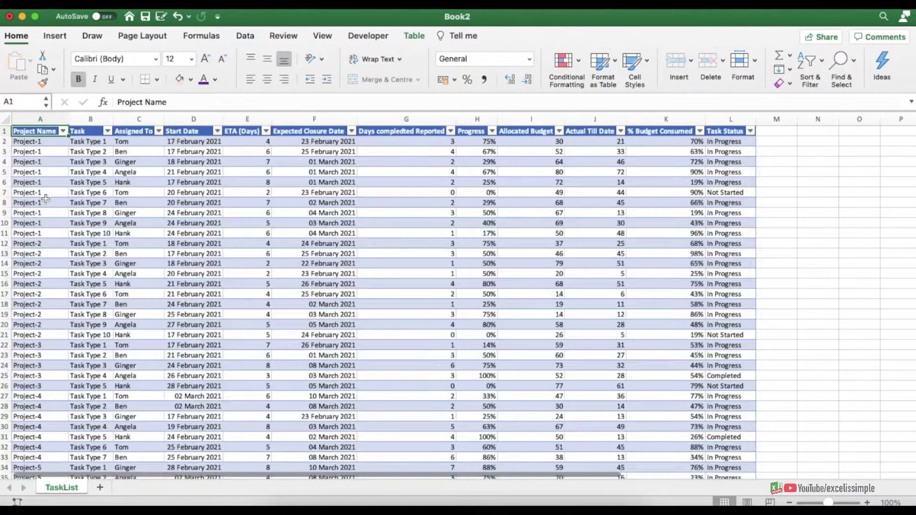
- Add a new worksheet and insert a pivot table based on TaskList at its cell A1
{"action": "left_click", "coordinate": [99, 487]}
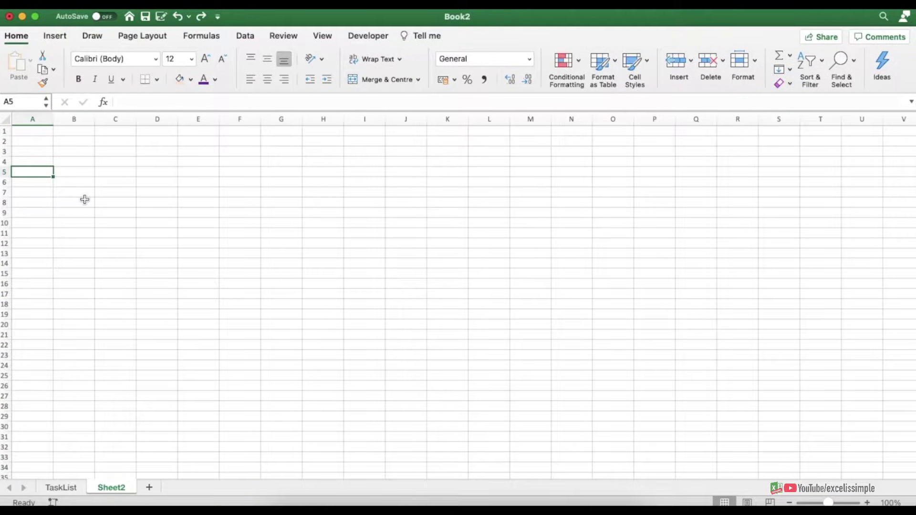
{"action": "left_click", "coordinate": [53, 42]}
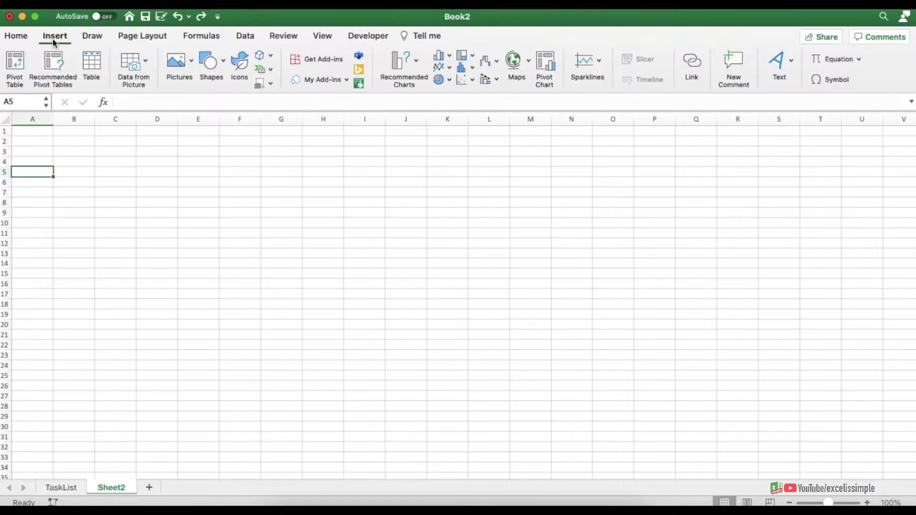
{"action": "left_click", "coordinate": [18, 68]}
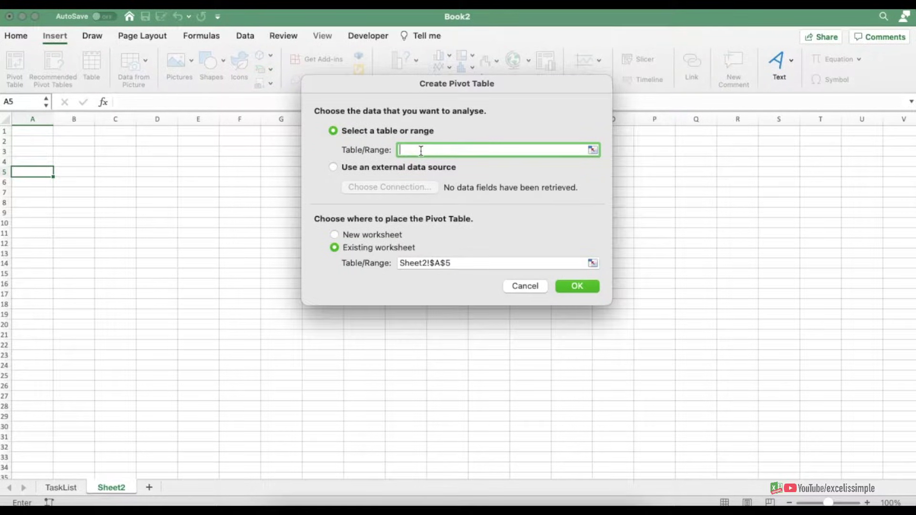
{"action": "left_click", "coordinate": [71, 487]}
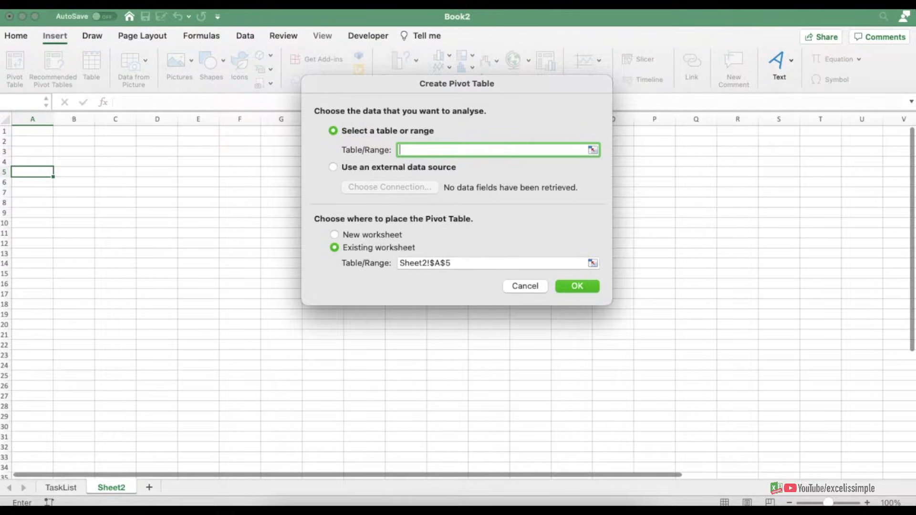
{"action": "type", "text": "TaskList"}
{"action": "left_click", "coordinate": [460, 264]}
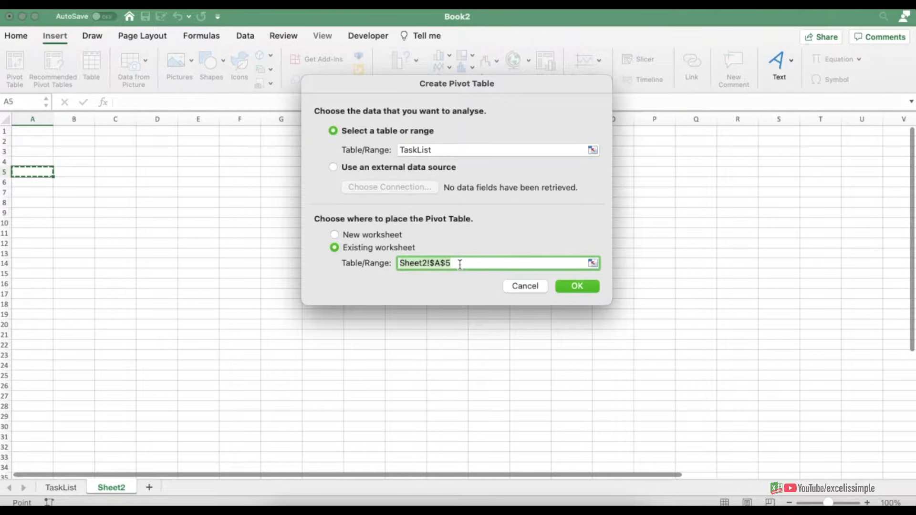
{"action": "key", "text": "BackSpace"}
{"action": "left_click", "coordinate": [29, 132]}
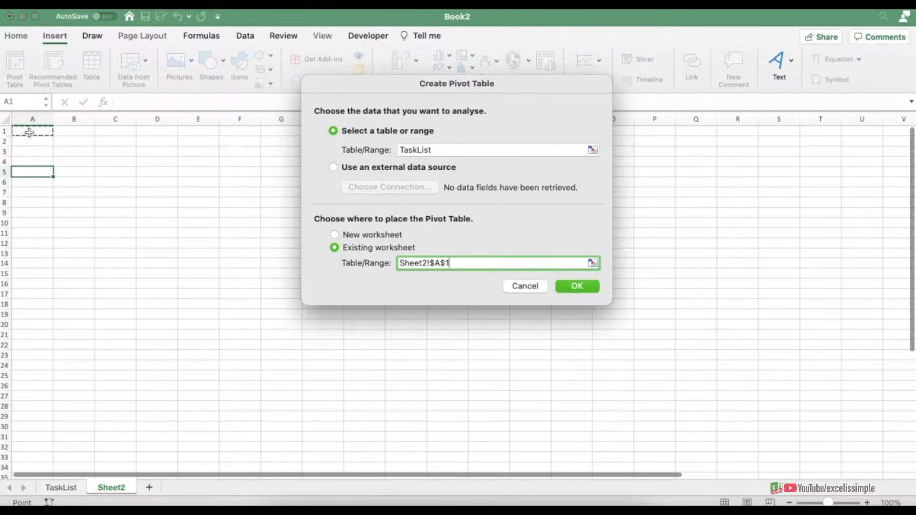
{"action": "left_click", "coordinate": [579, 286]}
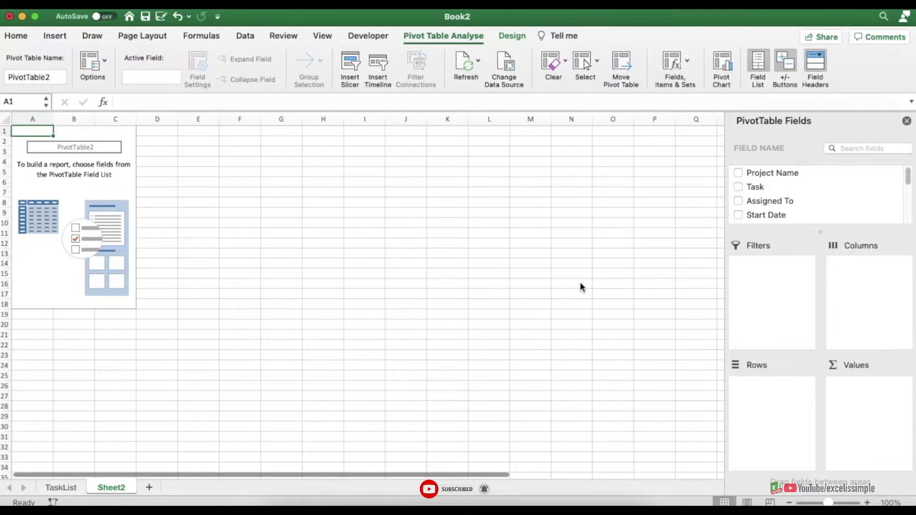
- Add Project Name, Task, Assigned To, Start Date, Expected Closure Date and ETA (Days) as pivot table row fields, in that order
{"action": "left_click_drag", "start_coordinate": [776, 174], "coordinate": [773, 413]}
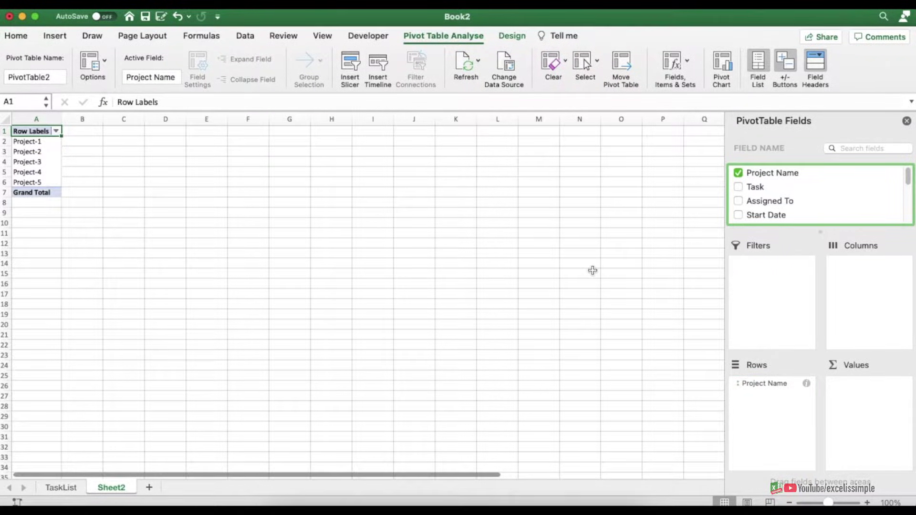
{"action": "left_click", "coordinate": [760, 187]}
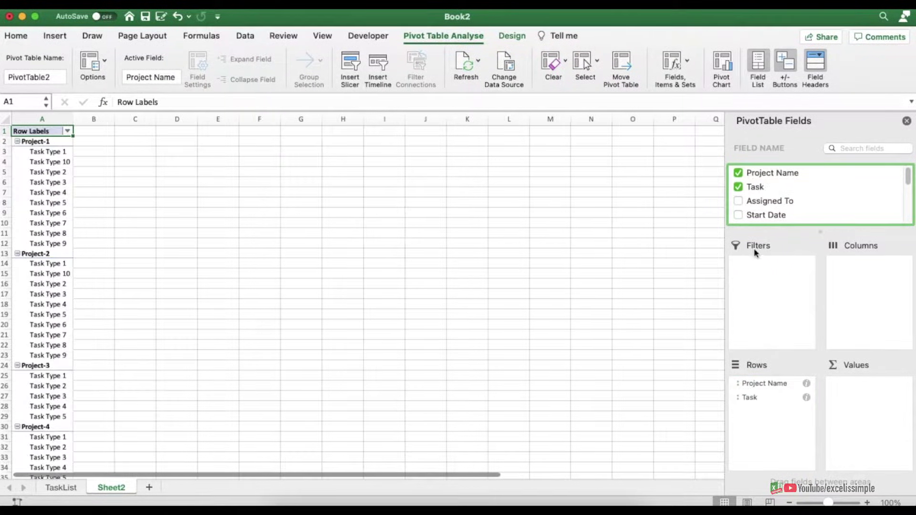
{"action": "left_click", "coordinate": [779, 203]}
{"action": "left_click_drag", "start_coordinate": [763, 210], "coordinate": [790, 434]}
{"action": "scroll", "coordinate": [905, 180], "scroll_direction": "down", "scroll_amount": 2}
{"action": "left_click_drag", "start_coordinate": [791, 206], "coordinate": [784, 455]}
{"action": "left_click_drag", "start_coordinate": [768, 192], "coordinate": [811, 472]}
- Append Days compledted Reported, Progress, Allocated Budget, Actual Till Date and % Budget Consumed to the pivot table's row fields
{"action": "scroll", "coordinate": [768, 188], "scroll_direction": "down", "scroll_amount": 2}
{"action": "left_click_drag", "start_coordinate": [768, 188], "coordinate": [787, 466]}
{"action": "scroll", "coordinate": [828, 210], "scroll_direction": "up", "scroll_amount": 2}
{"action": "left_click_drag", "start_coordinate": [907, 205], "coordinate": [907, 202]}
{"action": "left_click_drag", "start_coordinate": [763, 175], "coordinate": [787, 470]}
{"action": "left_click_drag", "start_coordinate": [779, 189], "coordinate": [790, 470]}
{"action": "left_click", "coordinate": [782, 202]}
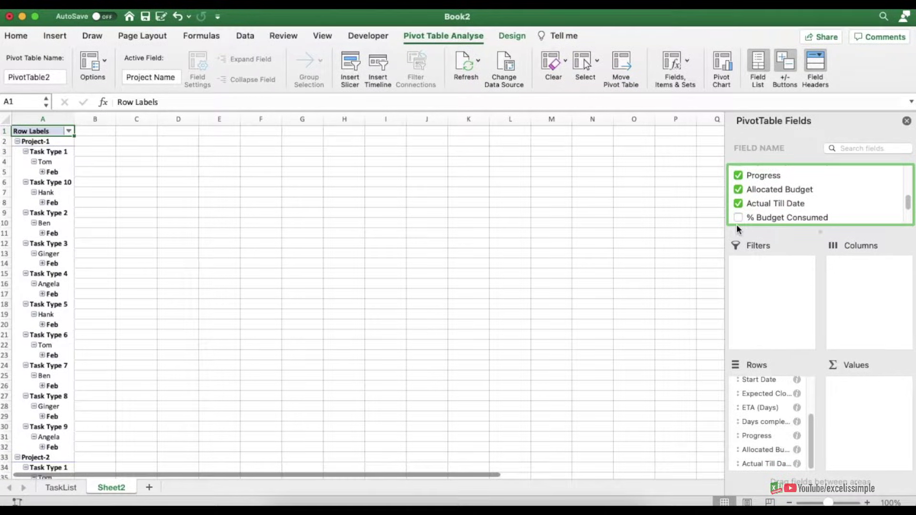
{"action": "left_click", "coordinate": [776, 218]}
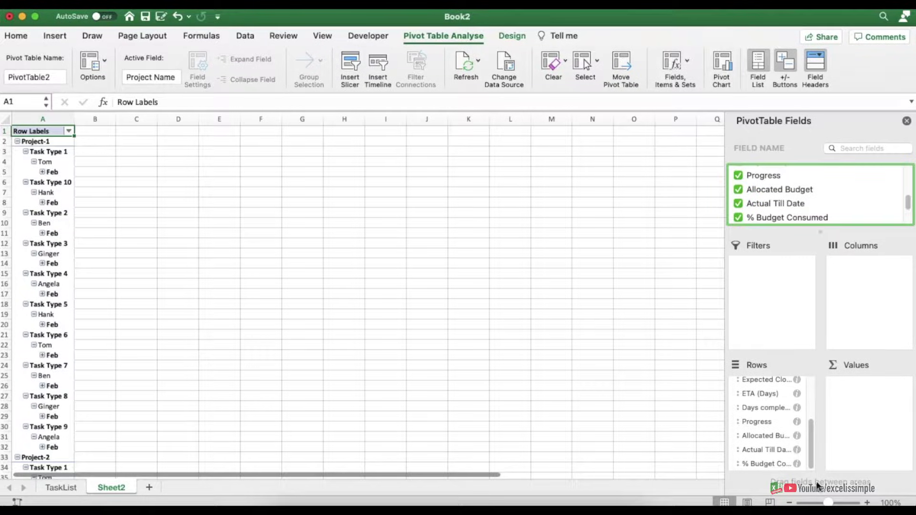
- Change the pivot table's report layout to tabular form
{"action": "left_click", "coordinate": [28, 233]}
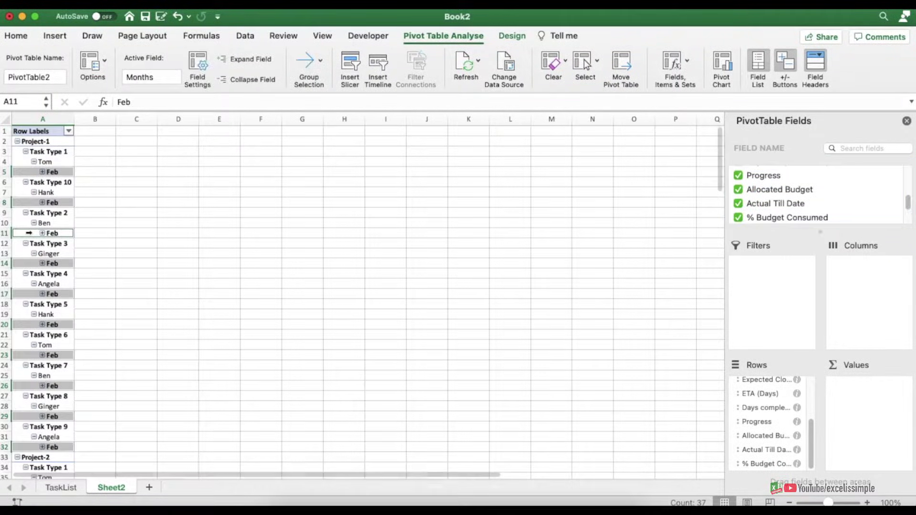
{"action": "left_click", "coordinate": [513, 37]}
{"action": "left_click", "coordinate": [101, 69]}
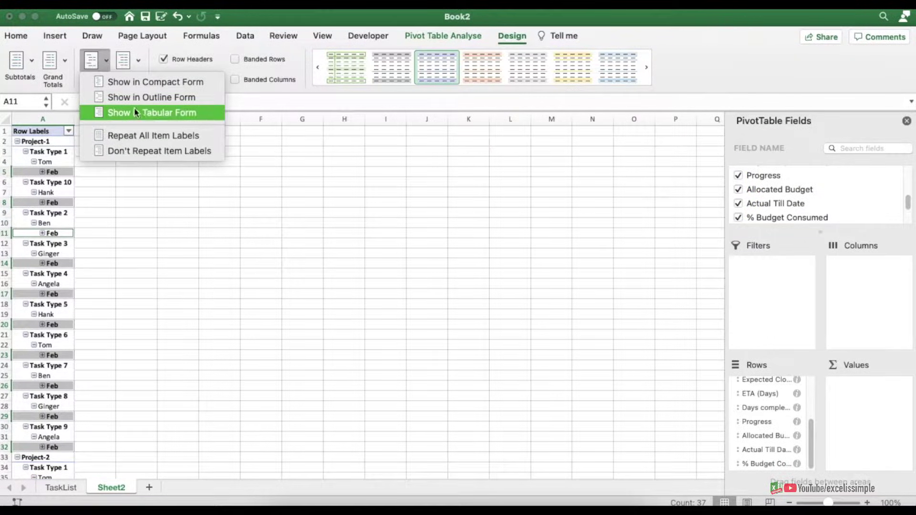
{"action": "left_click", "coordinate": [172, 112]}
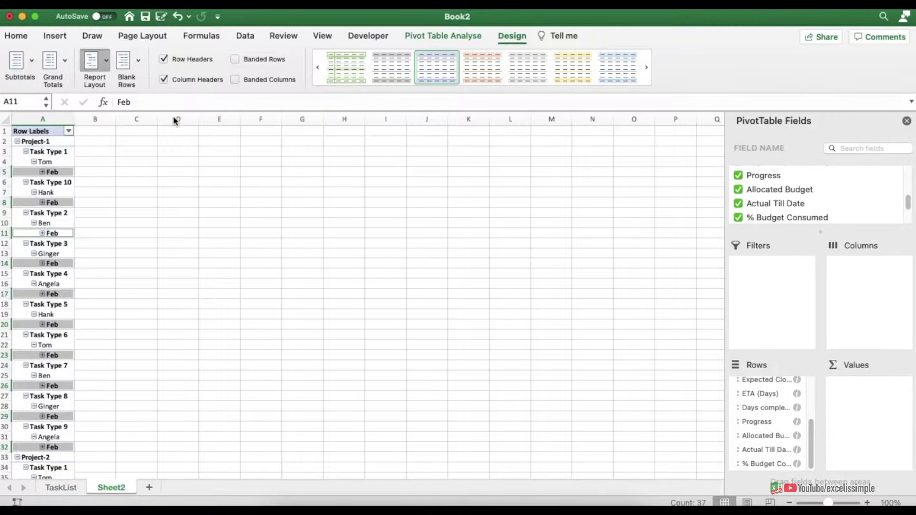
{"action": "left_click", "coordinate": [220, 172]}
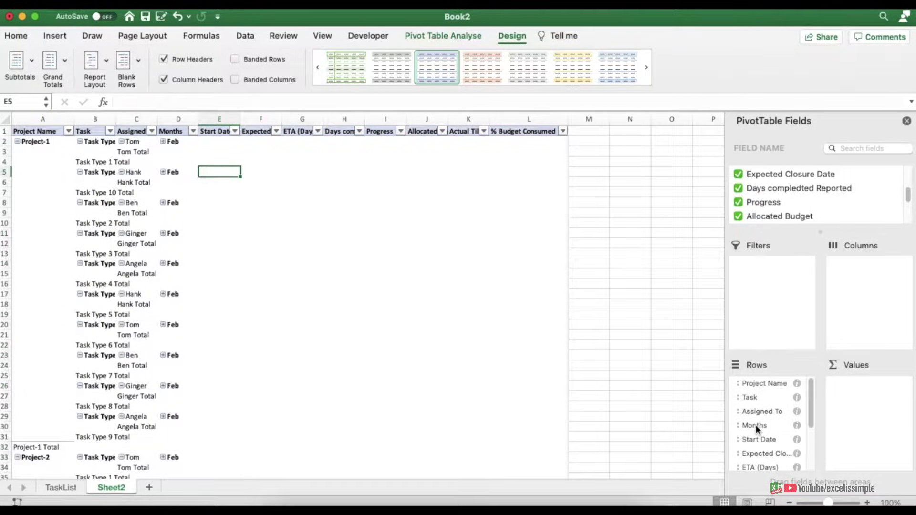
- Remove the Months field from the pivot table's rows and hide the expand/collapse buttons
{"action": "left_click_drag", "start_coordinate": [756, 424], "coordinate": [654, 409]}
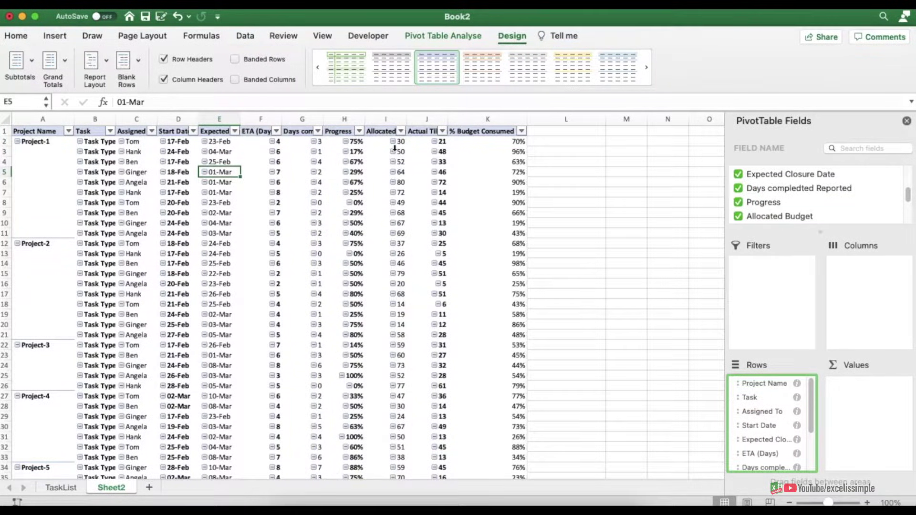
{"action": "left_click", "coordinate": [443, 36]}
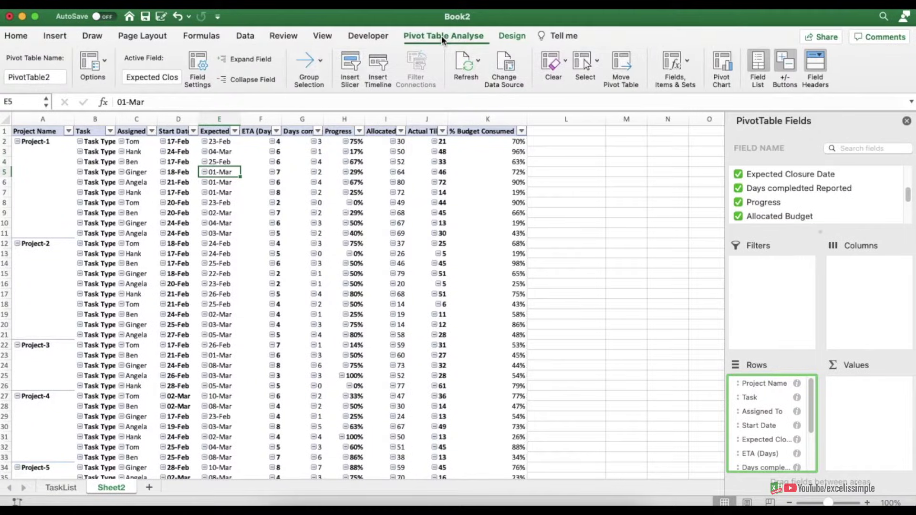
{"action": "left_click", "coordinate": [785, 62]}
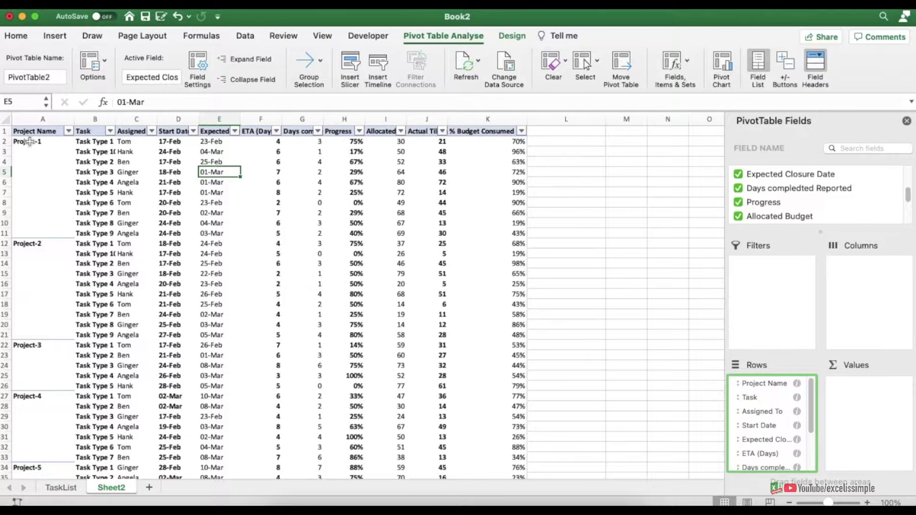
{"action": "left_click_drag", "start_coordinate": [30, 141], "coordinate": [35, 234]}
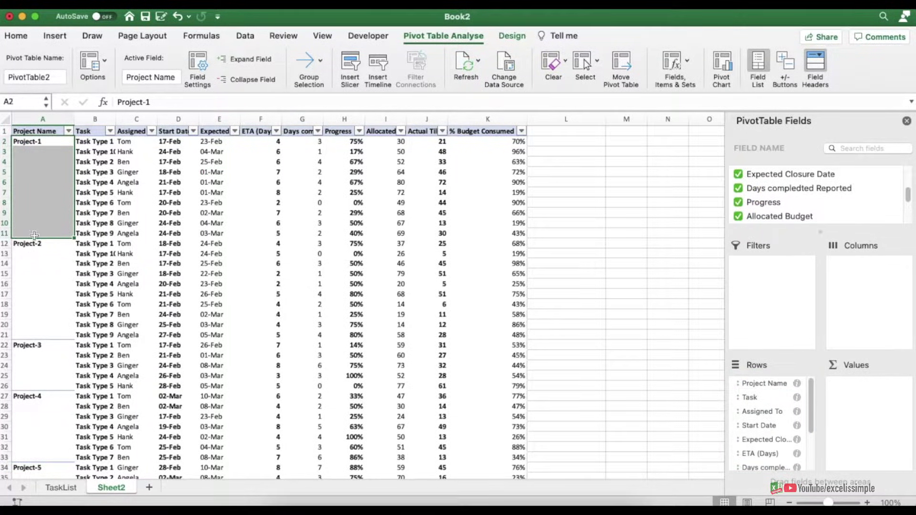
{"action": "left_click", "coordinate": [41, 141]}
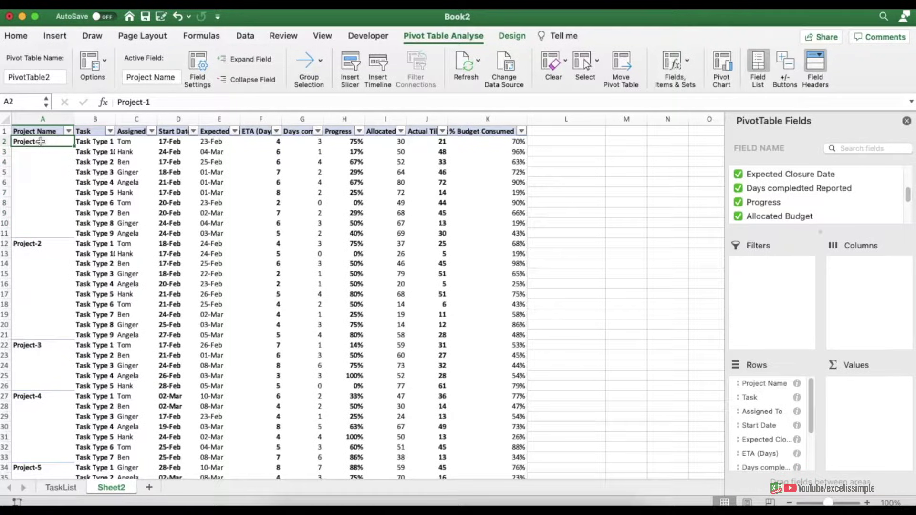
{"action": "key", "text": "super+z"}
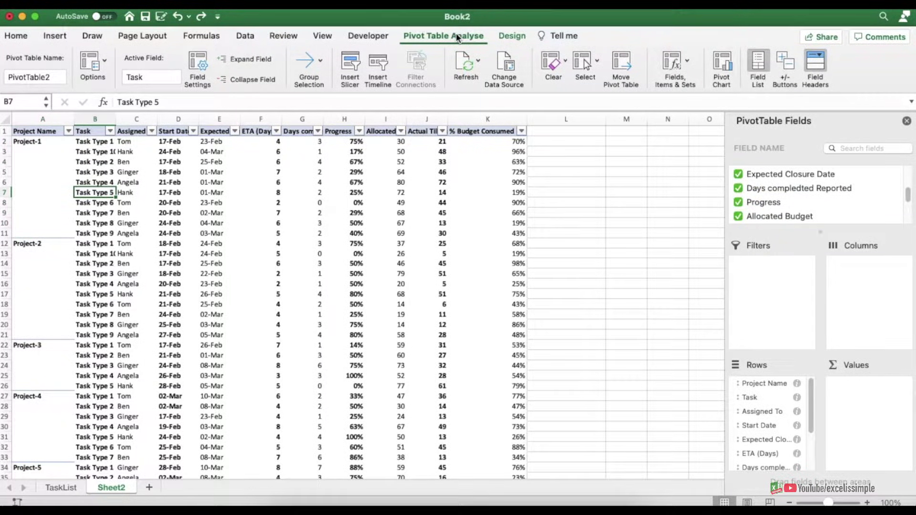
- Repeat all item labels in the pivot table so every row shows its project name
{"action": "left_click", "coordinate": [510, 34]}
{"action": "left_click", "coordinate": [105, 62]}
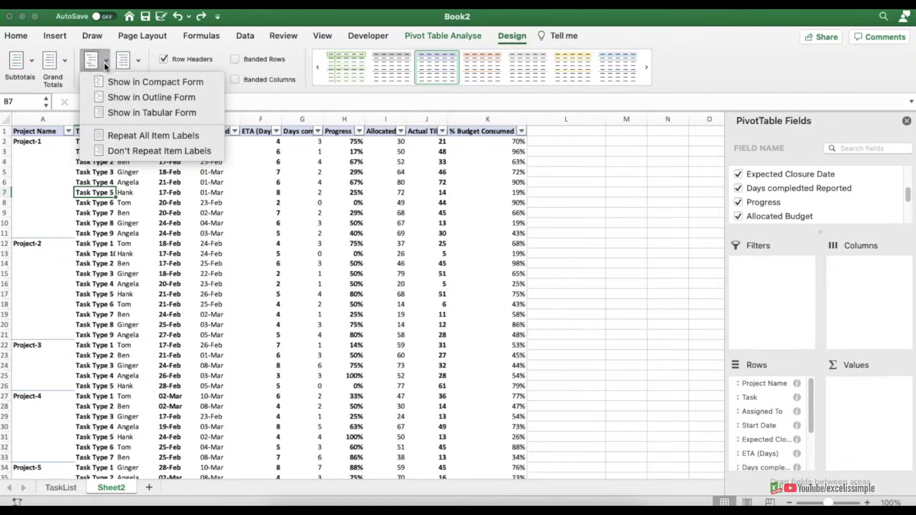
{"action": "left_click", "coordinate": [185, 136]}
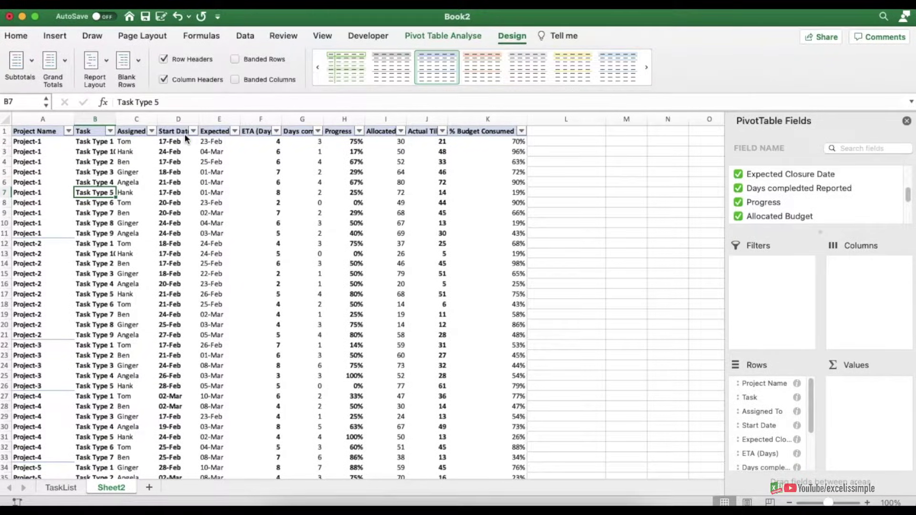
- Auto-fit the widths of the pivot table's columns to their full headings, from Task through % Budget Consumed
{"action": "left_click", "coordinate": [560, 220]}
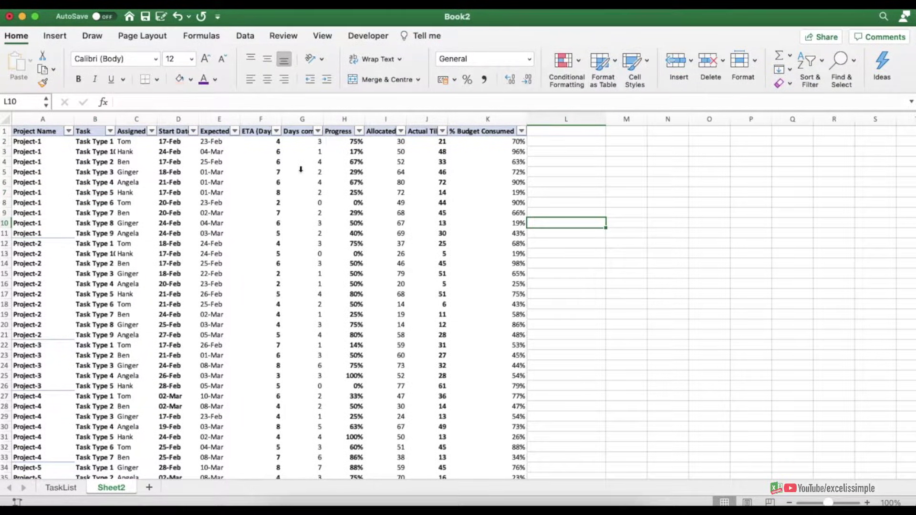
{"action": "double_click", "coordinate": [115, 118]}
{"action": "left_click_drag", "start_coordinate": [209, 119], "coordinate": [537, 123]}
{"action": "double_click", "coordinate": [570, 119]}
- Try the blue and orange light pivot table styles, and apply the orange one that shades the Project Name column
{"action": "left_click", "coordinate": [43, 182]}
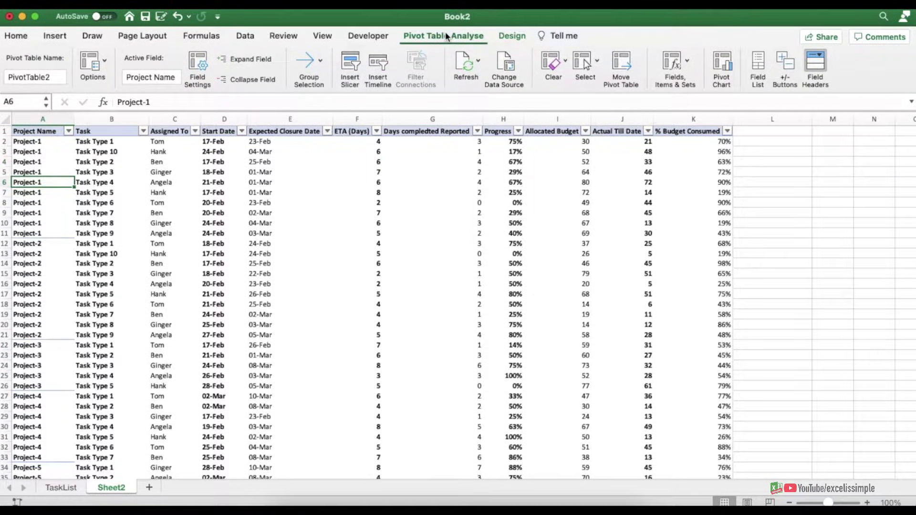
{"action": "left_click", "coordinate": [511, 37]}
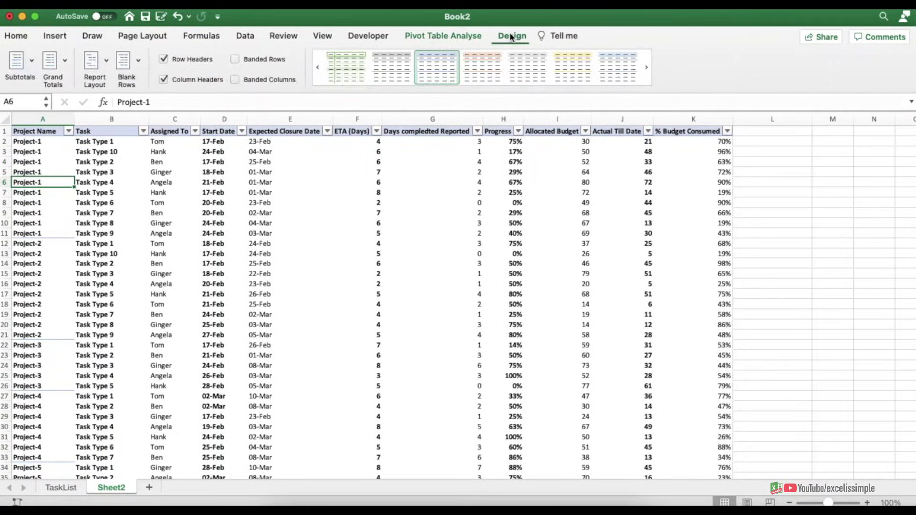
{"action": "left_click", "coordinate": [647, 67]}
{"action": "left_click", "coordinate": [482, 67]}
{"action": "left_click", "coordinate": [423, 61]}
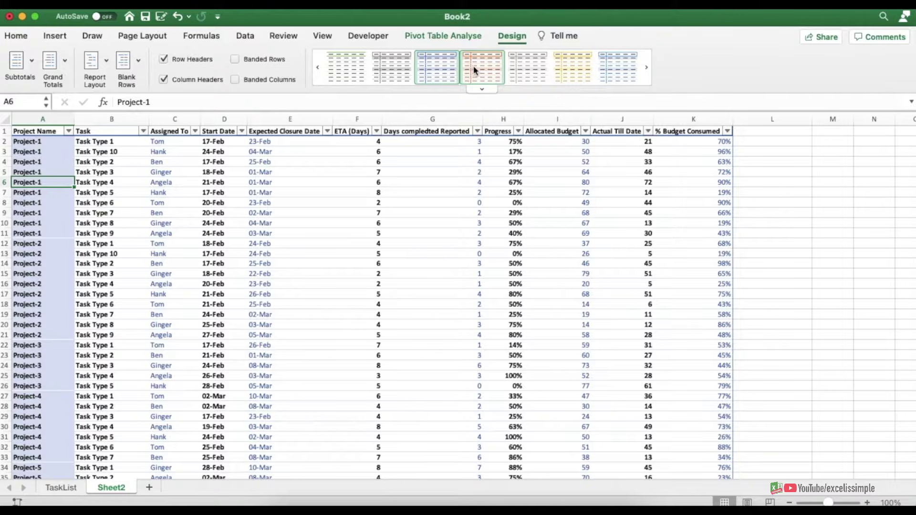
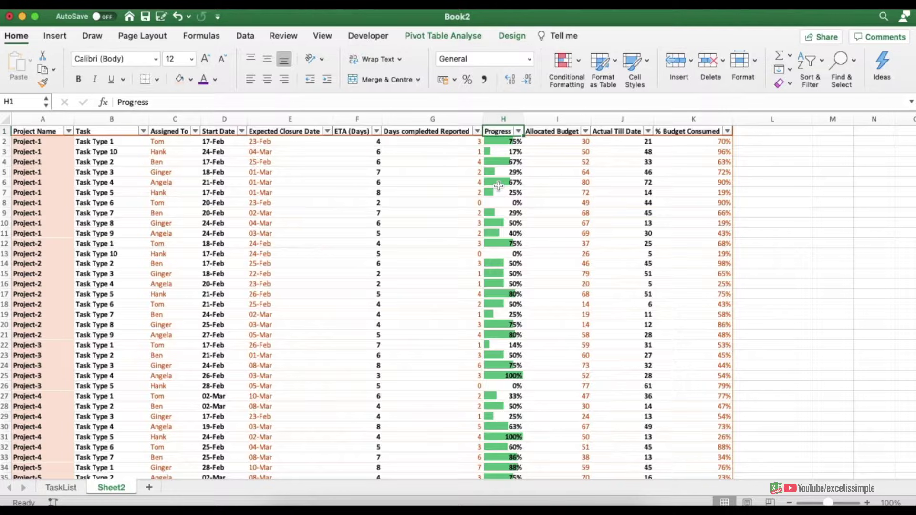
- Edit the Progress column's data bar rule to use Number limits, with minimum 0 and maximum 1
{"action": "key", "text": "ctrl+shift+Down"}
{"action": "left_click", "coordinate": [564, 71]}
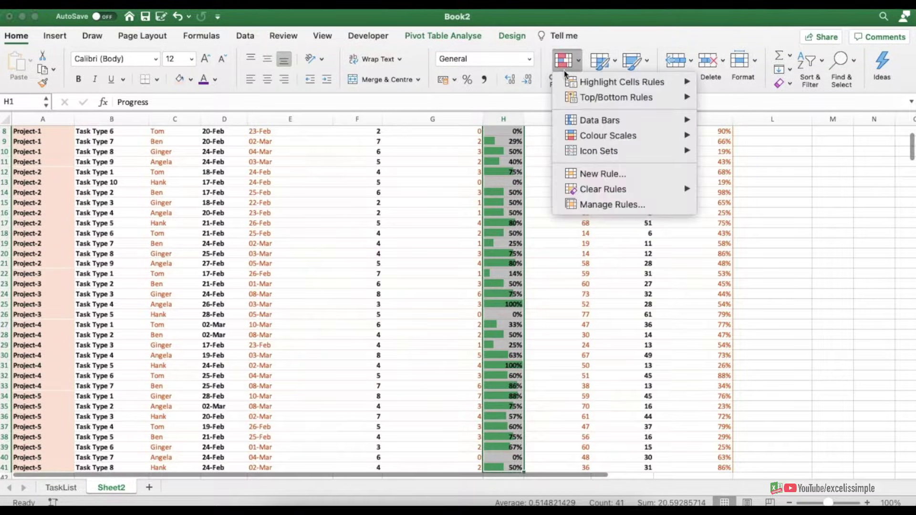
{"action": "left_click", "coordinate": [612, 204]}
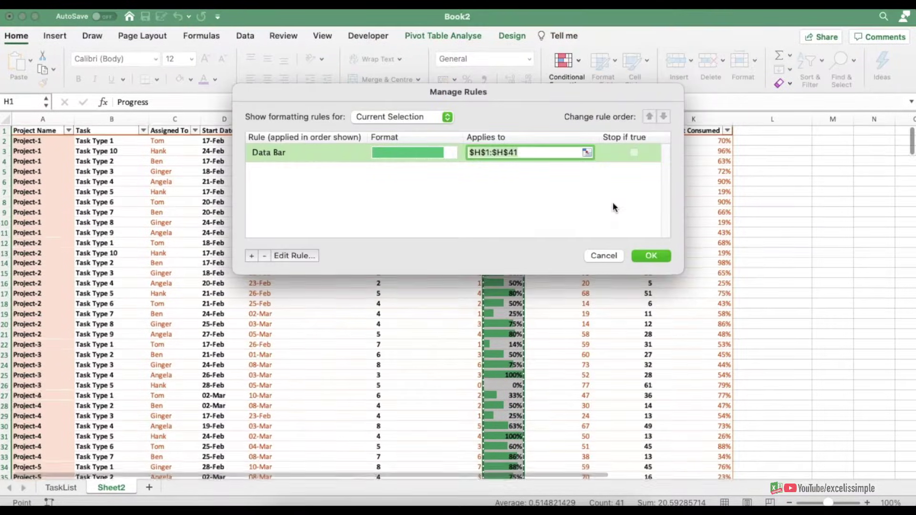
{"action": "left_click", "coordinate": [295, 255]}
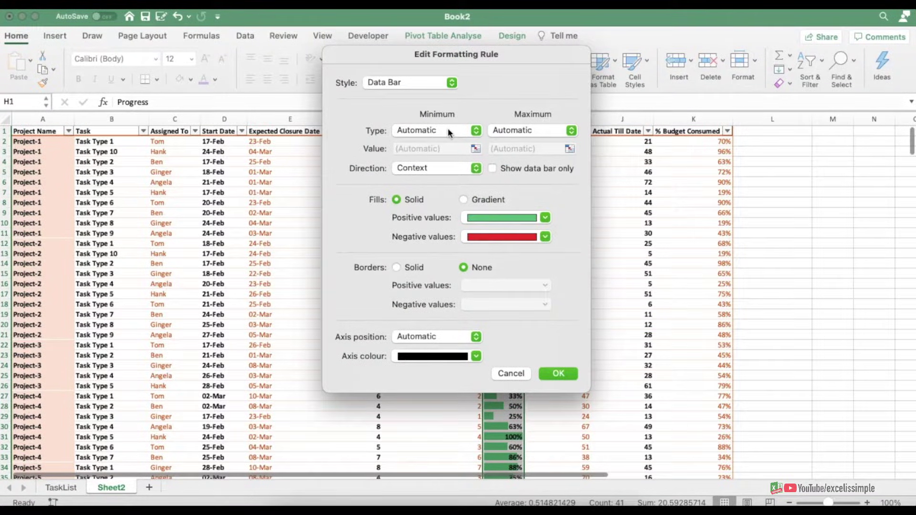
{"action": "left_click", "coordinate": [448, 128]}
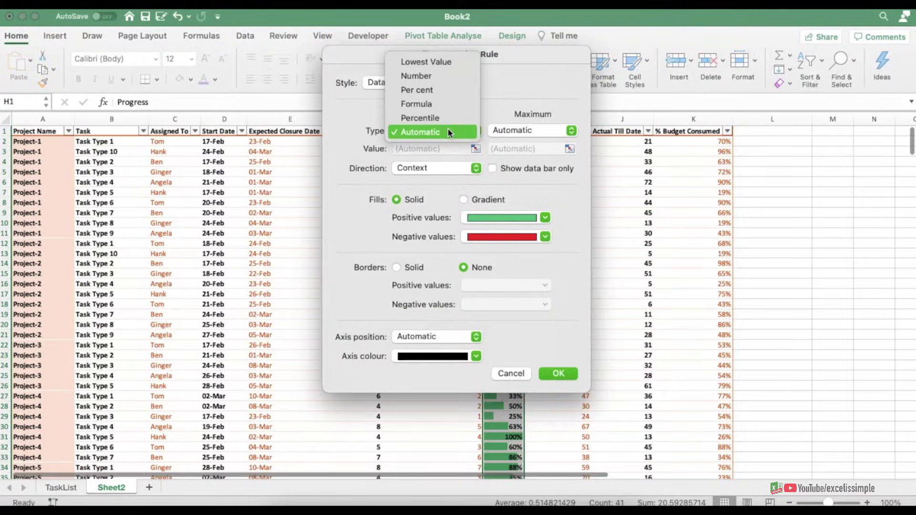
{"action": "left_click", "coordinate": [428, 77]}
{"action": "left_click", "coordinate": [526, 130]}
{"action": "left_click", "coordinate": [535, 74]}
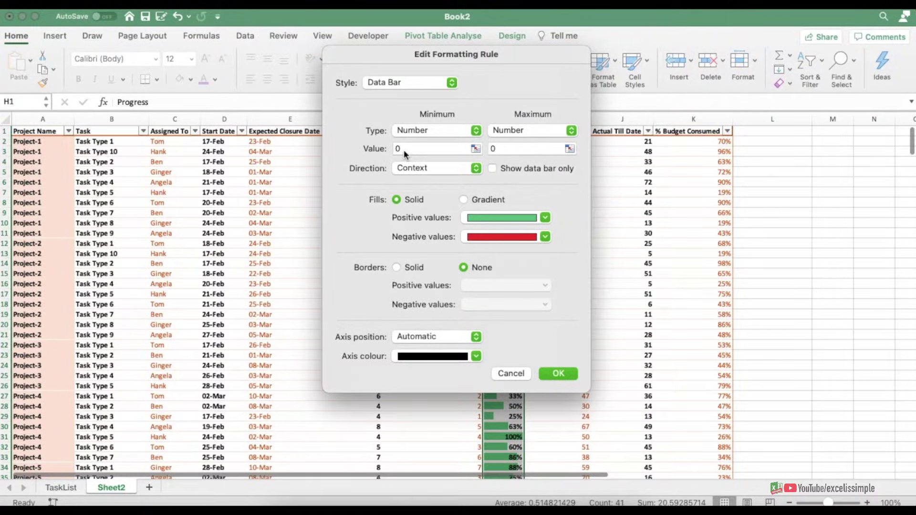
{"action": "double_click", "coordinate": [516, 152]}
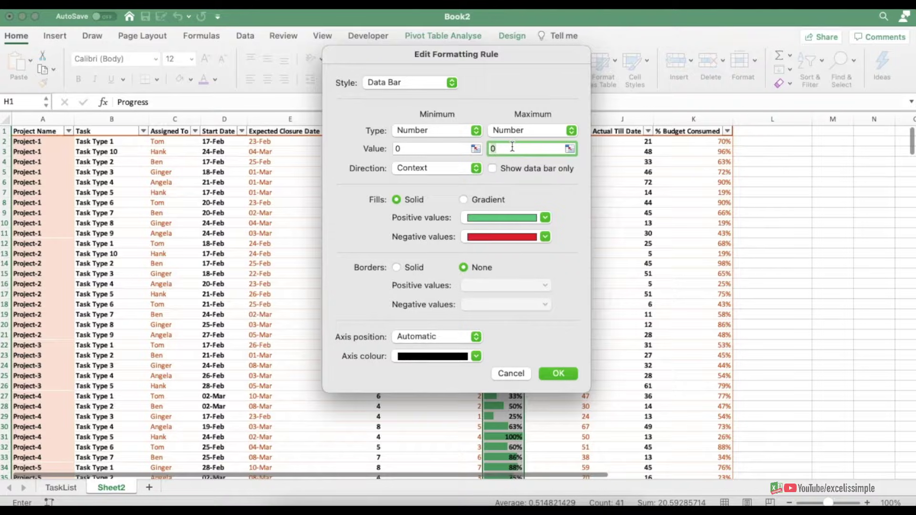
{"action": "type", "text": "1"}
{"action": "left_click", "coordinate": [562, 373]}
{"action": "left_click", "coordinate": [651, 256]}
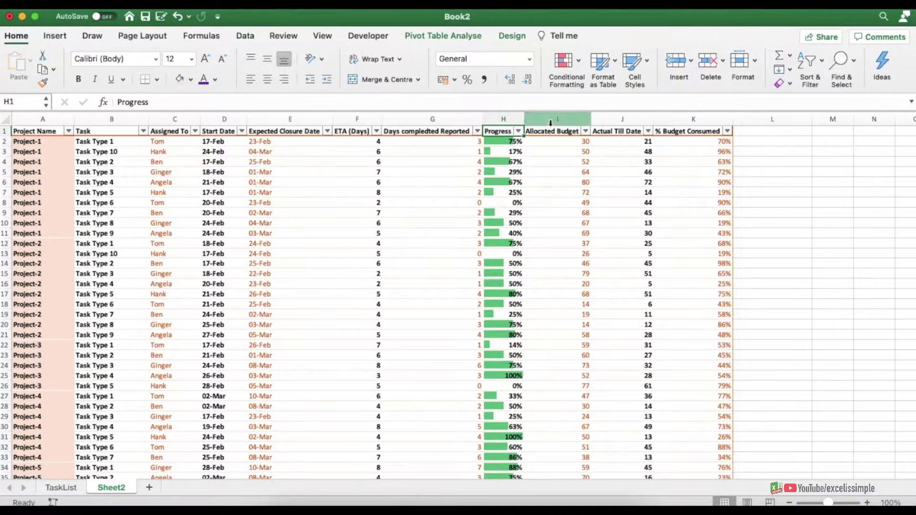
- Widen the Progress column and add solid orange data bars to the % Budget Consumed column
{"action": "left_click_drag", "start_coordinate": [523, 120], "coordinate": [558, 119]}
{"action": "left_click", "coordinate": [520, 283]}
{"action": "left_click", "coordinate": [714, 129]}
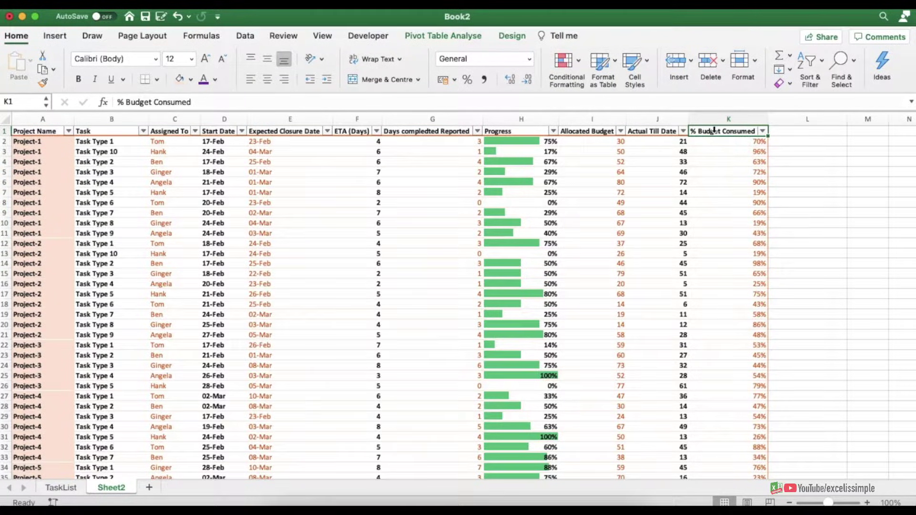
{"action": "left_click", "coordinate": [714, 130]}
{"action": "scroll", "coordinate": [715, 130], "scroll_direction": "down", "scroll_amount": 3}
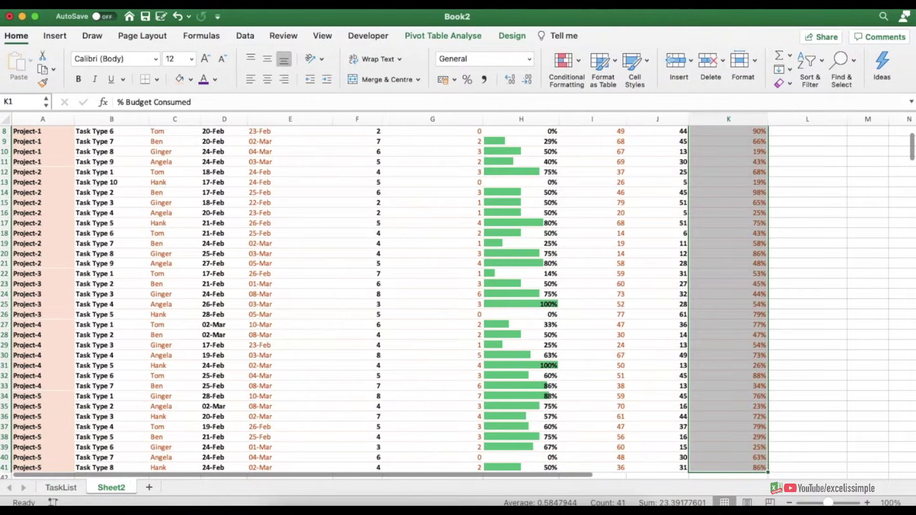
{"action": "left_click", "coordinate": [564, 61]}
{"action": "mouse_move", "coordinate": [597, 120]}
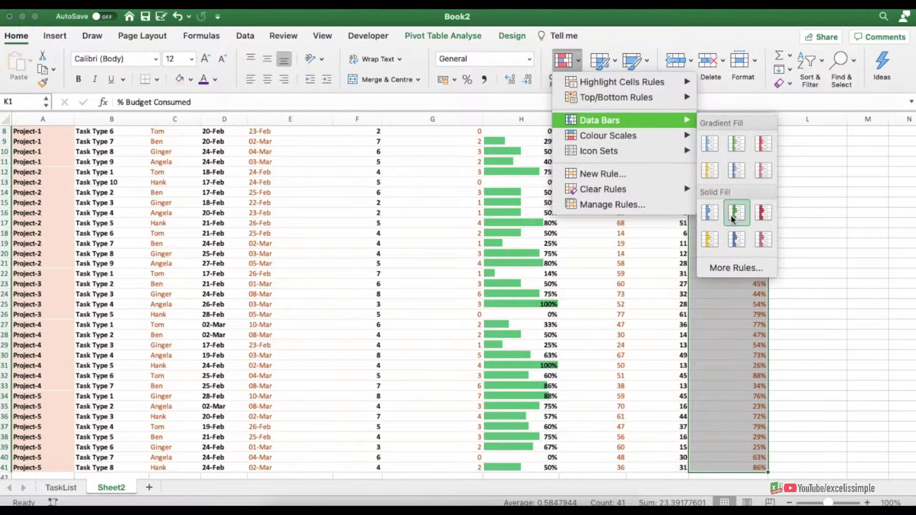
{"action": "left_click", "coordinate": [708, 242]}
- Edit the % Budget Consumed data bar rule to use the same minimum and maximum limits as the Progress column's rule
{"action": "left_click", "coordinate": [566, 61]}
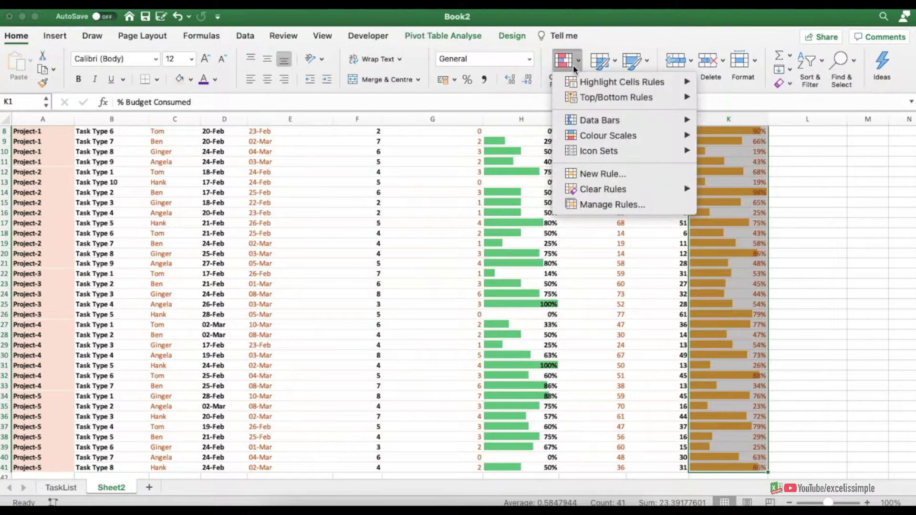
{"action": "left_click", "coordinate": [607, 207]}
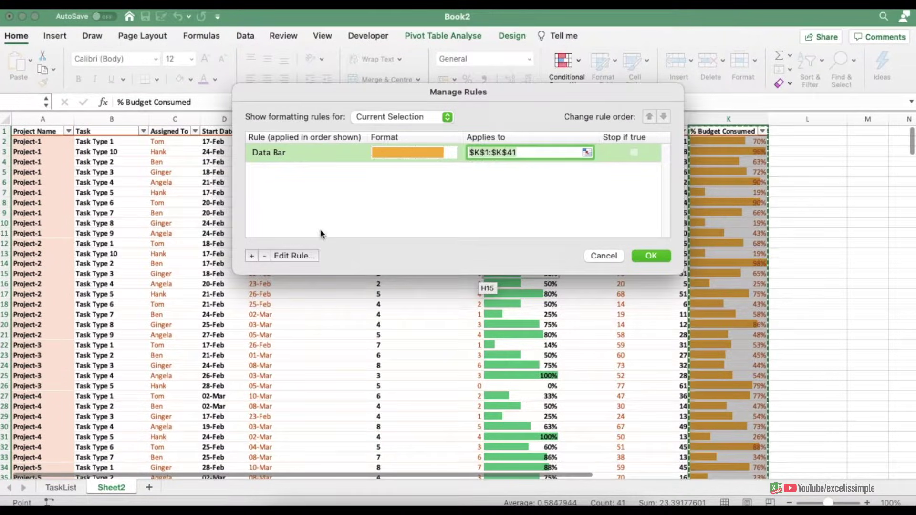
{"action": "left_click", "coordinate": [292, 255]}
{"action": "left_click", "coordinate": [453, 129]}
{"action": "left_click", "coordinate": [420, 75]}
{"action": "left_click", "coordinate": [529, 131]}
{"action": "left_click", "coordinate": [512, 75]}
{"action": "left_click", "coordinate": [520, 147]}
{"action": "left_click", "coordinate": [559, 373]}
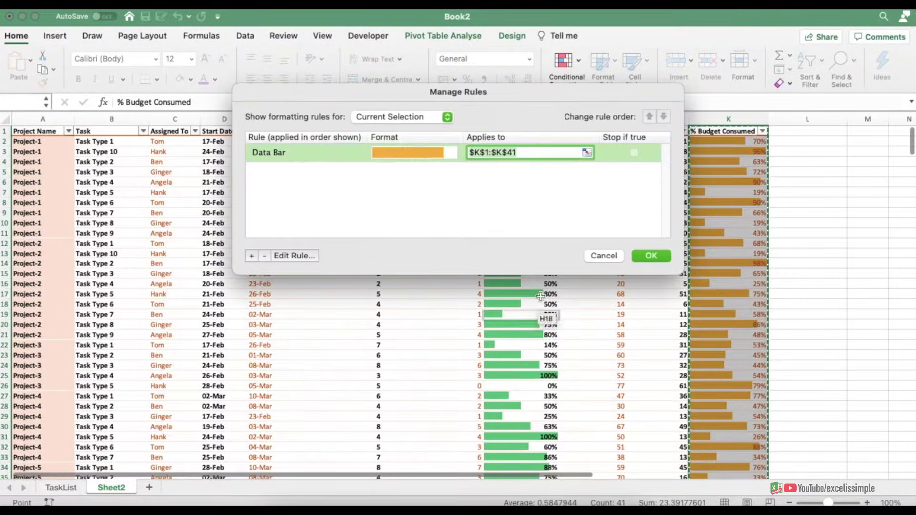
{"action": "left_click", "coordinate": [650, 255]}
- Widen the % Budget Consumed column and leave six blank rows above the pivot table
{"action": "left_click", "coordinate": [756, 202]}
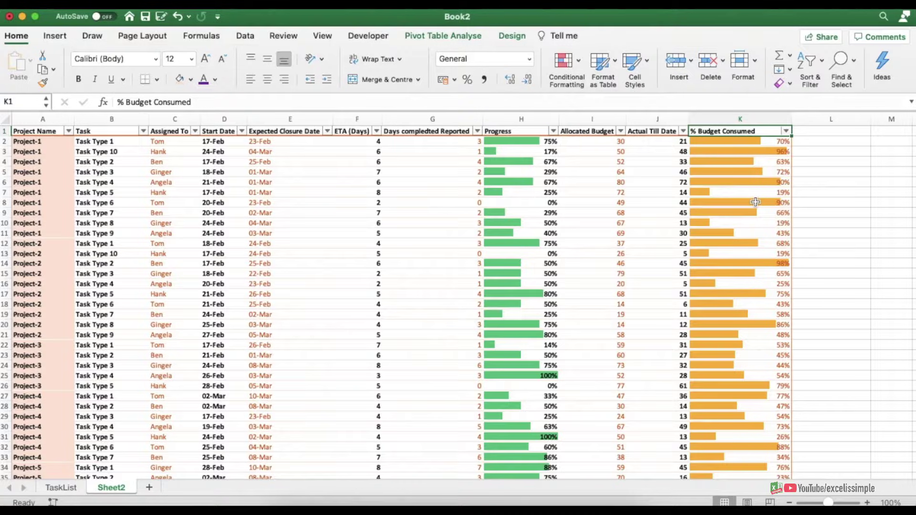
{"action": "left_click", "coordinate": [178, 17]}
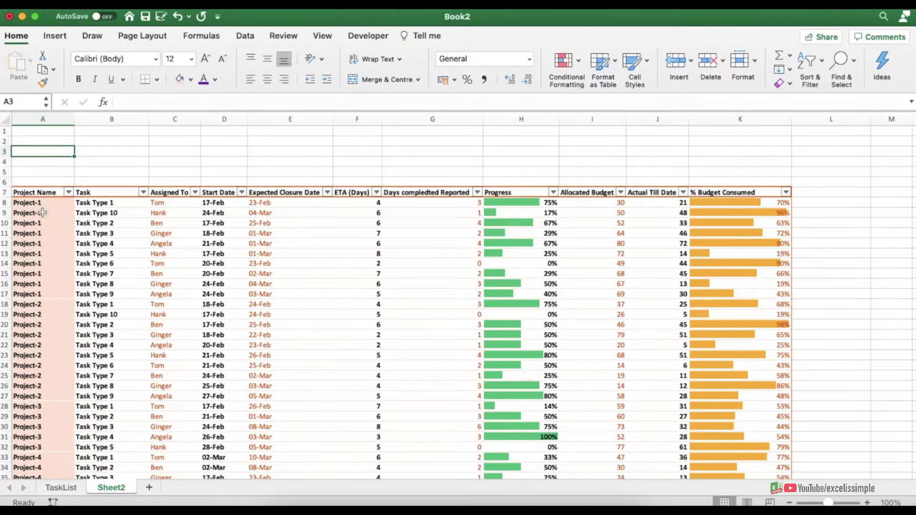
- Insert a slicer for the Project Name field of the pivot table
{"action": "left_click", "coordinate": [61, 233]}
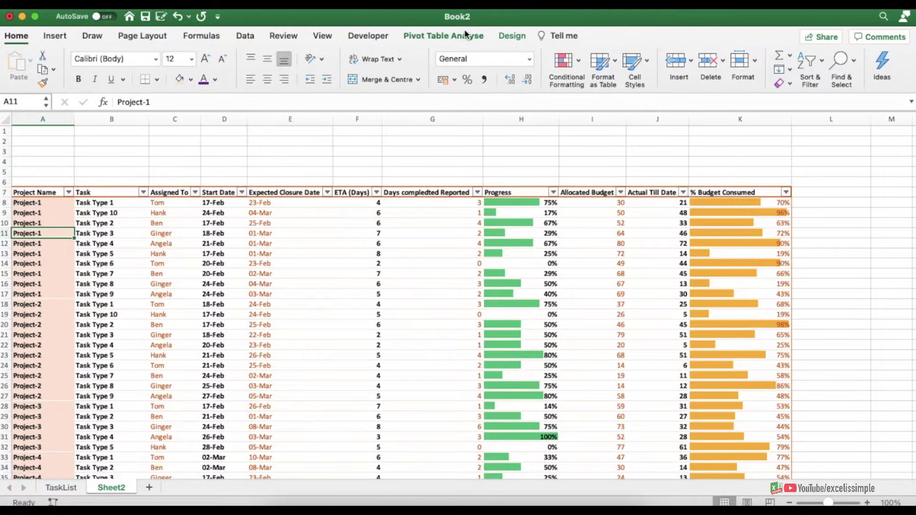
{"action": "left_click", "coordinate": [436, 37]}
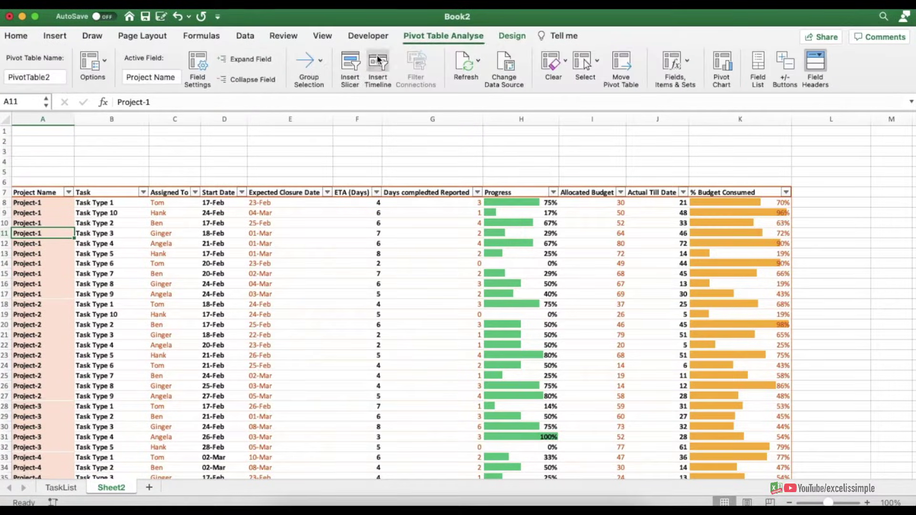
{"action": "left_click", "coordinate": [434, 38]}
{"action": "left_click", "coordinate": [434, 37]}
{"action": "left_click", "coordinate": [351, 67]}
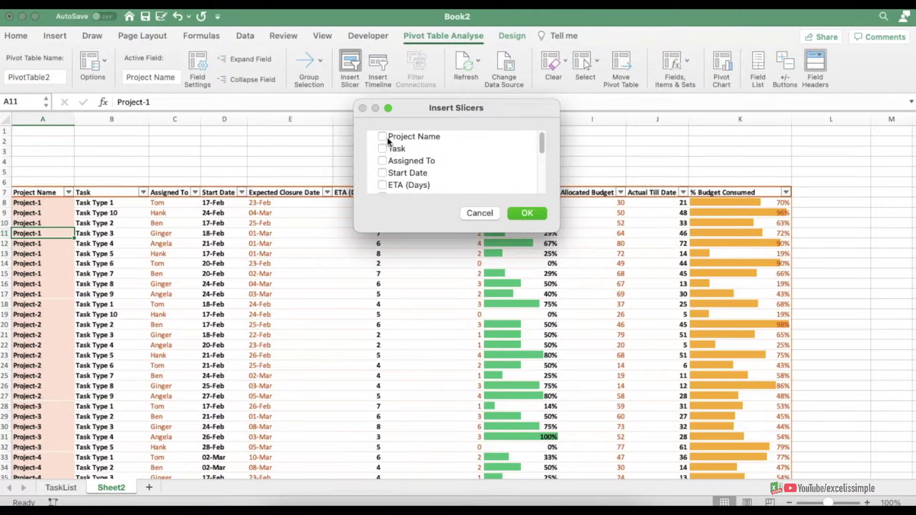
{"action": "left_click", "coordinate": [527, 214]}
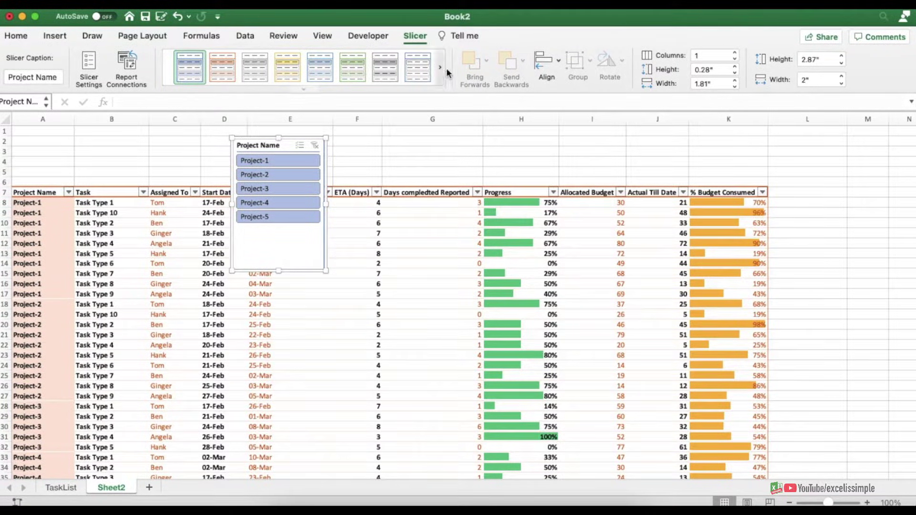
- Set the Project Name slicer to 5 columns and resize it into a single strip directly above the pivot table's first columns
{"action": "left_click", "coordinate": [706, 55]}
{"action": "type", "text": "5"}
{"action": "key", "text": "Tab"}
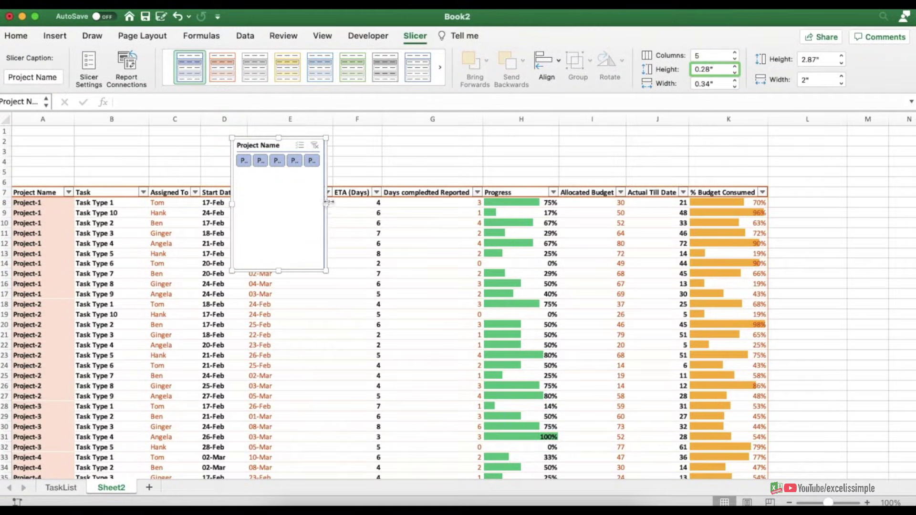
{"action": "left_click_drag", "start_coordinate": [327, 205], "coordinate": [451, 189]}
{"action": "left_click_drag", "start_coordinate": [368, 137], "coordinate": [148, 153]}
{"action": "left_click", "coordinate": [289, 160]}
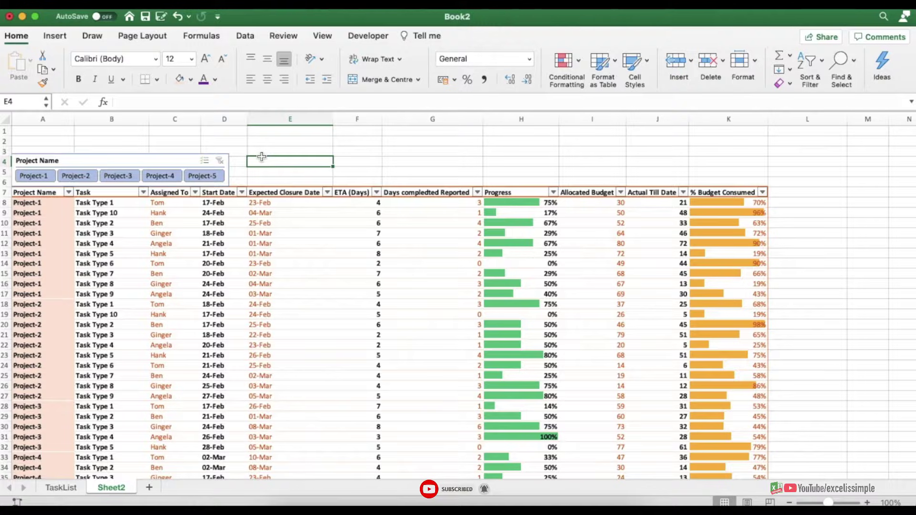
- Insert a slicer for the Task field of the pivot table
{"action": "left_click", "coordinate": [224, 253]}
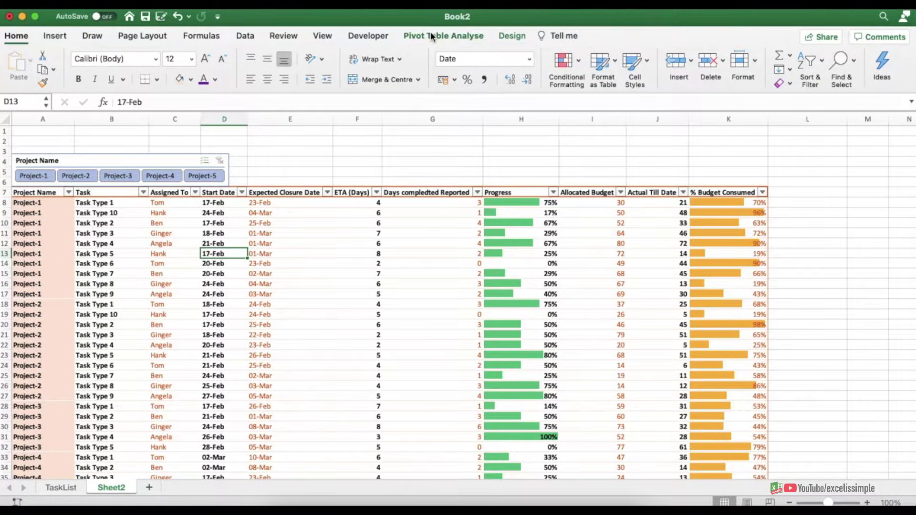
{"action": "left_click", "coordinate": [430, 32]}
{"action": "left_click", "coordinate": [353, 66]}
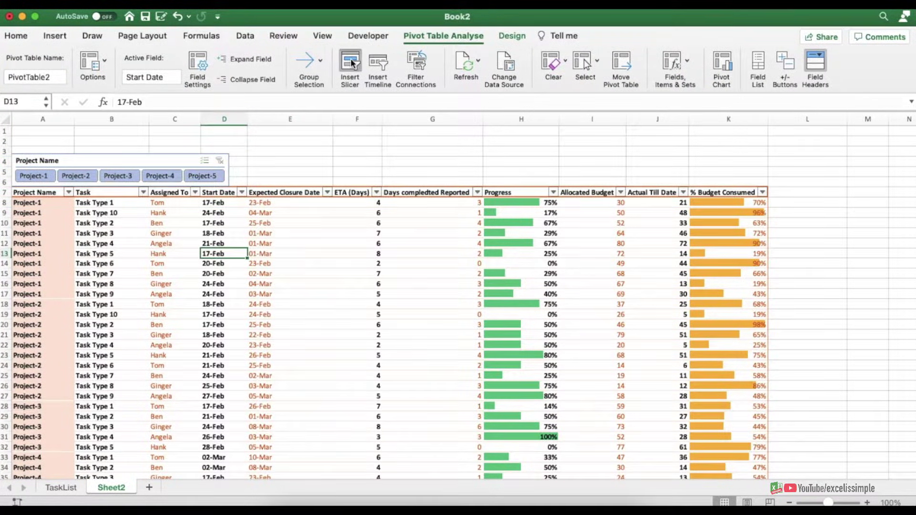
{"action": "right_click", "coordinate": [477, 506]}
{"action": "key", "text": "Escape"}
{"action": "left_click", "coordinate": [383, 148]}
{"action": "left_click", "coordinate": [527, 212]}
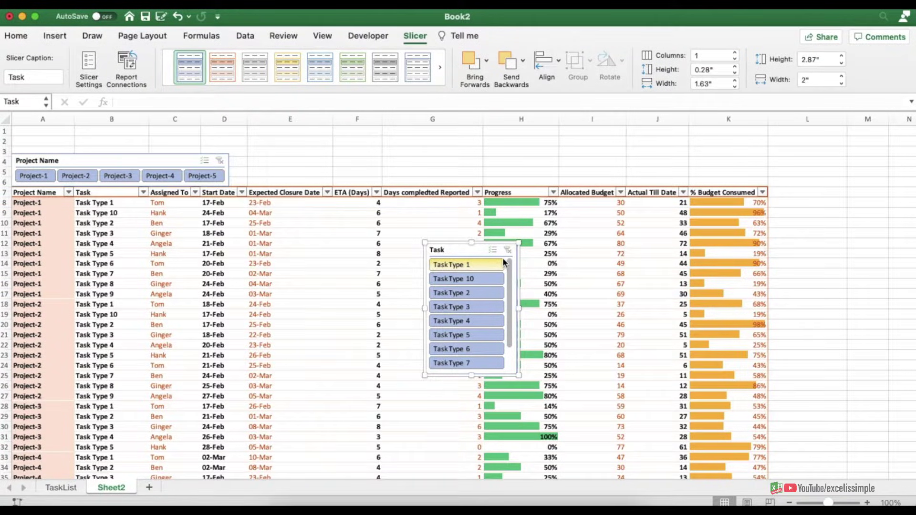
- Set the Task slicer to 5 columns and fit it beside the Project Name slicer, wide enough to show the full task names
{"action": "double_click", "coordinate": [704, 54]}
{"action": "type", "text": "5"}
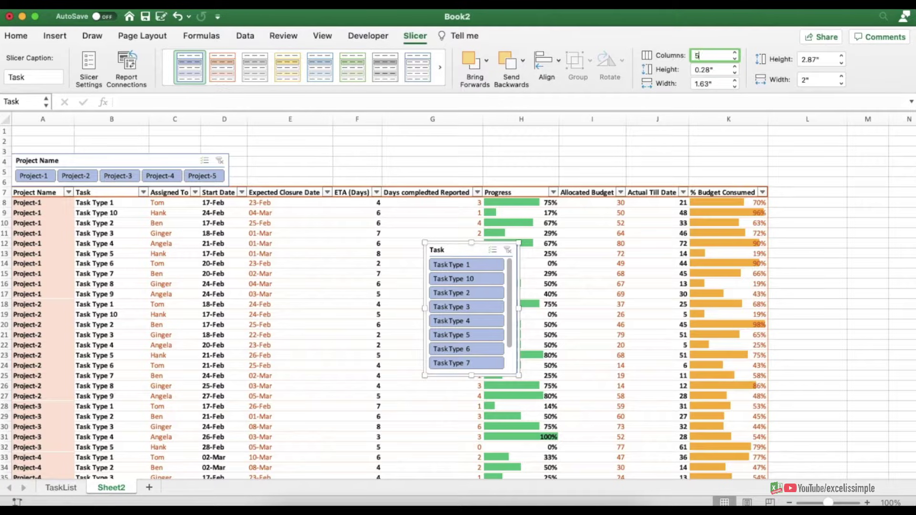
{"action": "key", "text": "Return"}
{"action": "left_click_drag", "start_coordinate": [520, 308], "coordinate": [413, 194]}
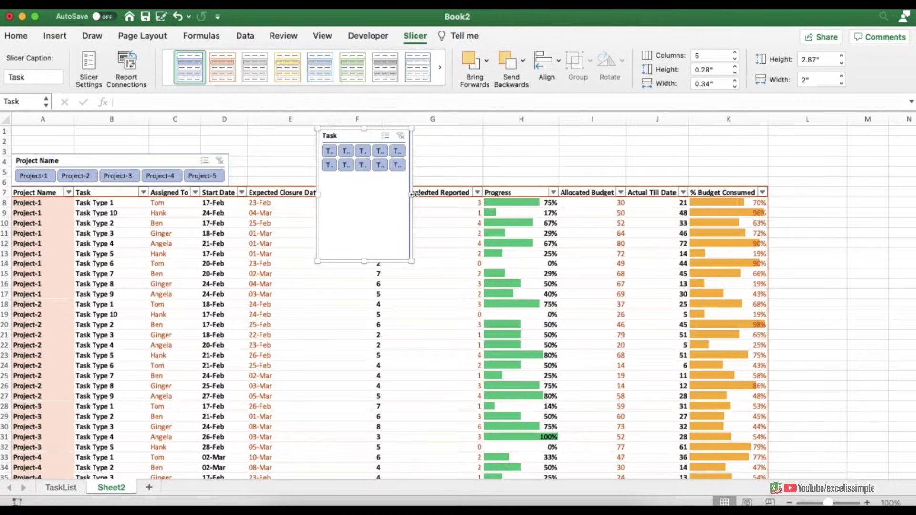
{"action": "left_click_drag", "start_coordinate": [413, 194], "coordinate": [535, 194]}
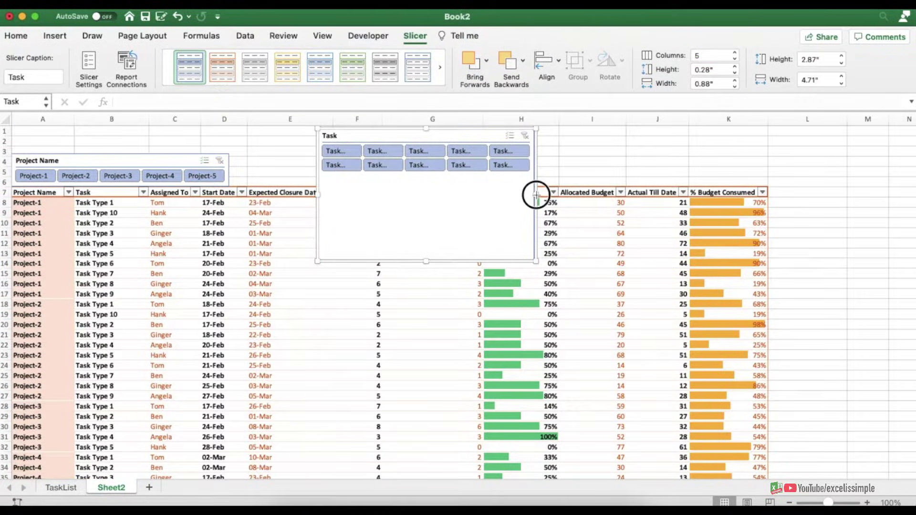
{"action": "left_click_drag", "start_coordinate": [316, 261], "coordinate": [230, 186]}
{"action": "left_click", "coordinate": [266, 233]}
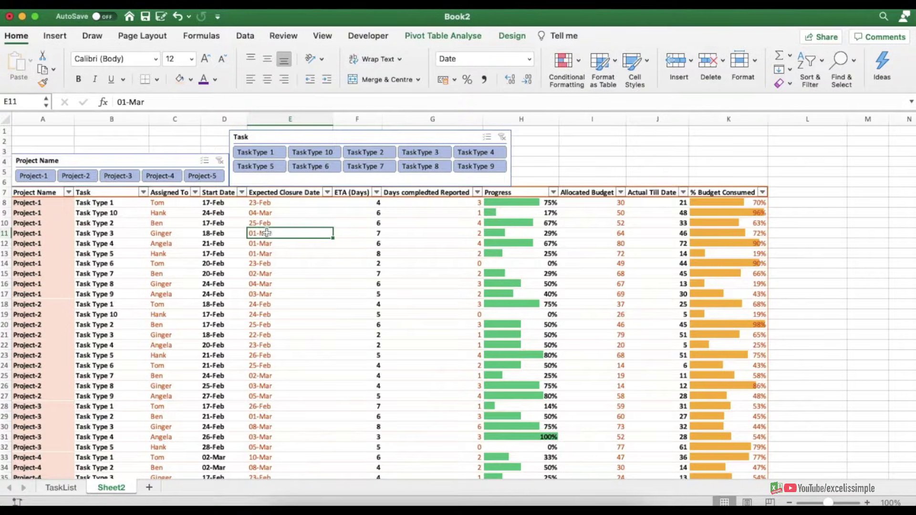
- Insert a slicer for the Assigned To field of the pivot table
{"action": "left_click", "coordinate": [448, 36]}
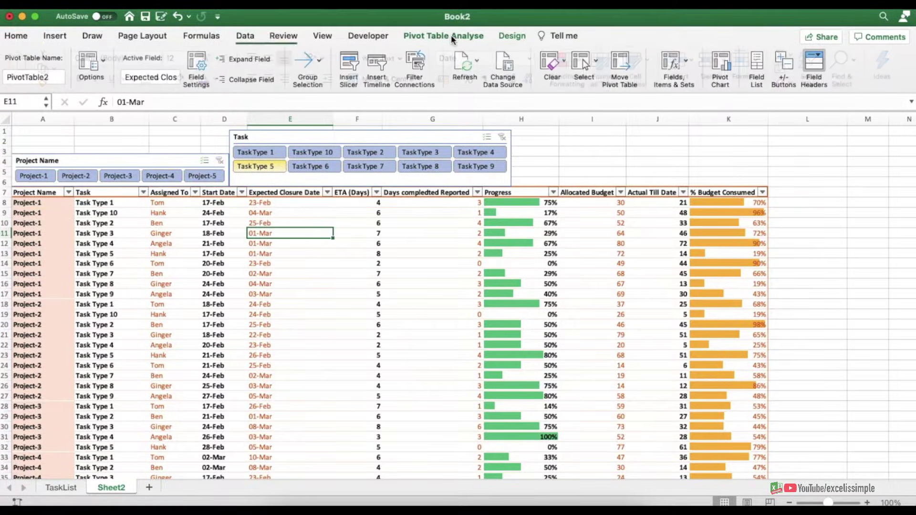
{"action": "left_click", "coordinate": [351, 61]}
{"action": "left_click", "coordinate": [382, 160]}
{"action": "left_click", "coordinate": [529, 213]}
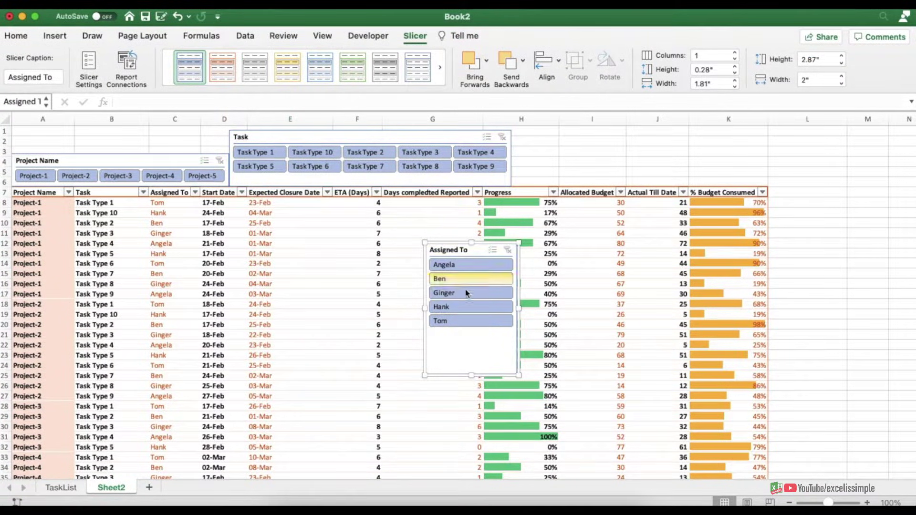
- Set the Assigned To slicer to 5 columns and fit it directly above the Project Name slicer at about the same width
{"action": "left_click", "coordinate": [713, 56]}
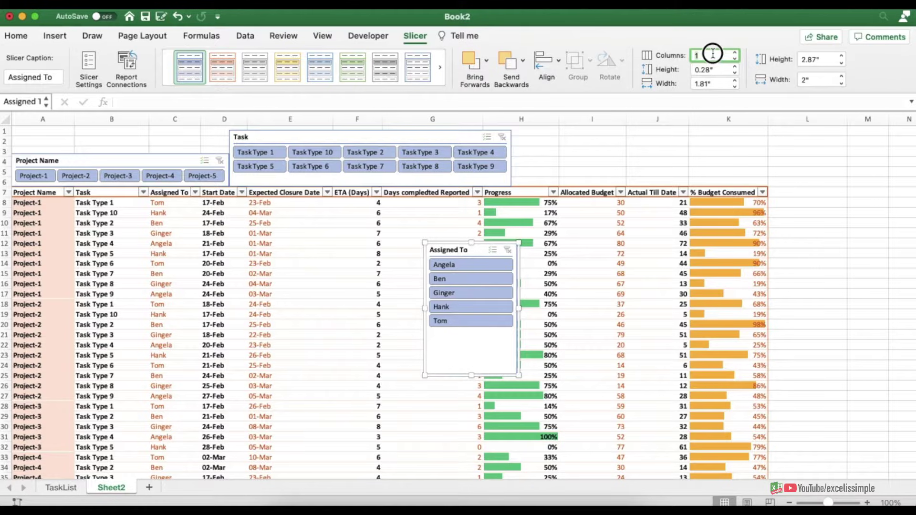
{"action": "type", "text": "5"}
{"action": "key", "text": "Return"}
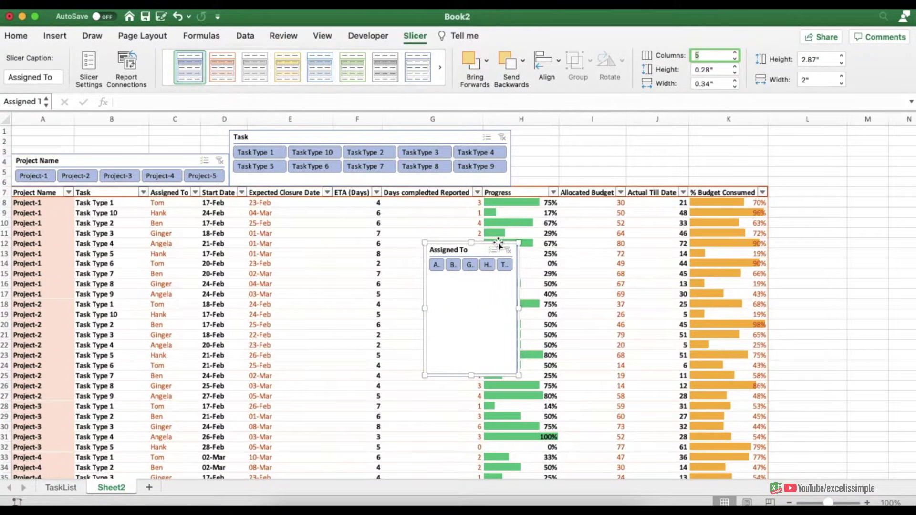
{"action": "left_click_drag", "start_coordinate": [498, 244], "coordinate": [88, 129]}
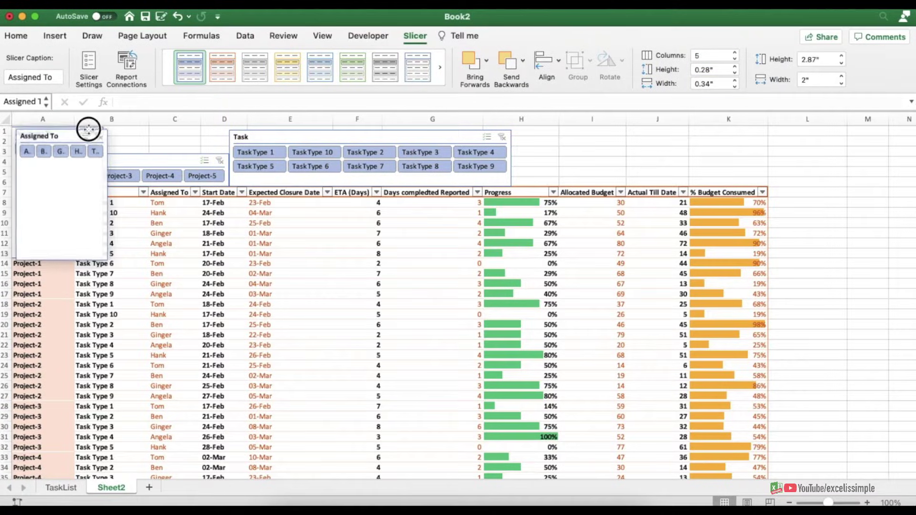
{"action": "left_click_drag", "start_coordinate": [106, 259], "coordinate": [228, 159]}
{"action": "key", "text": "Escape"}
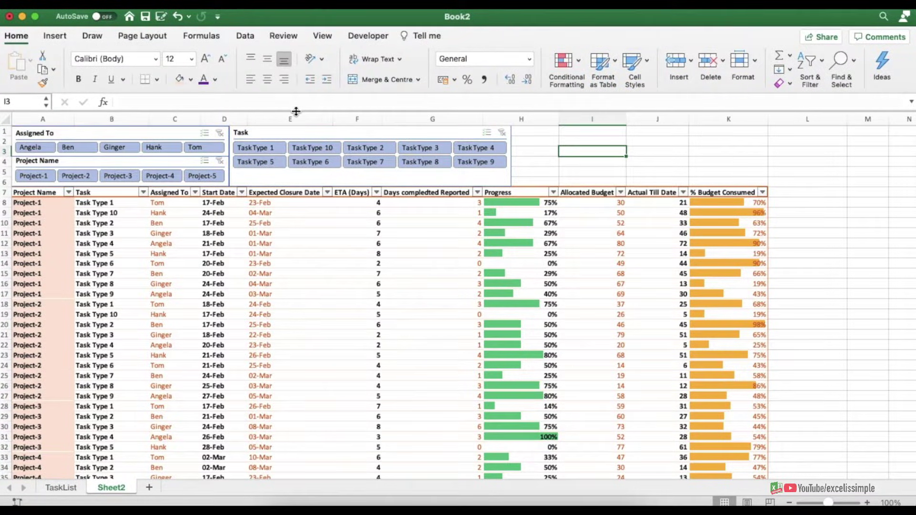
- Apply the light yellow slicer style to the Assigned To slicer and Slicer Style Light 6 (light green) to the Task slicer
{"action": "left_click", "coordinate": [172, 133]}
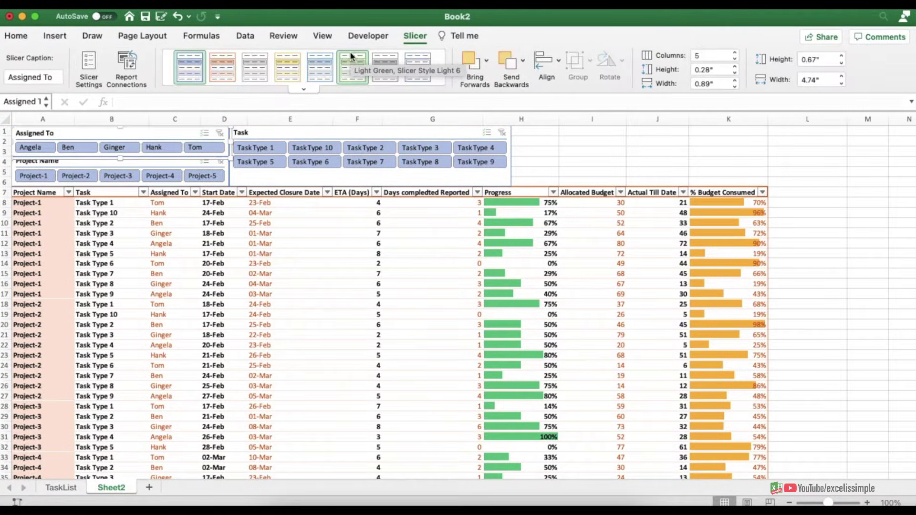
{"action": "left_click", "coordinate": [350, 56]}
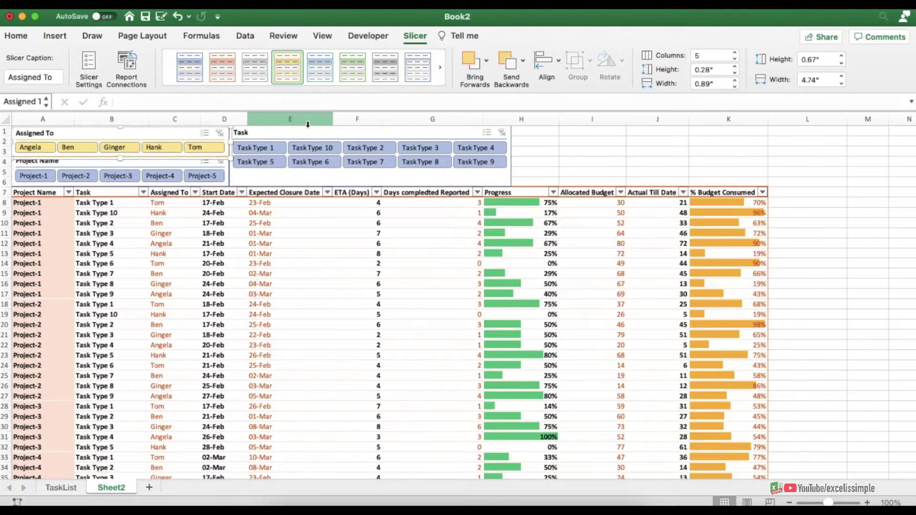
{"action": "left_click", "coordinate": [50, 366]}
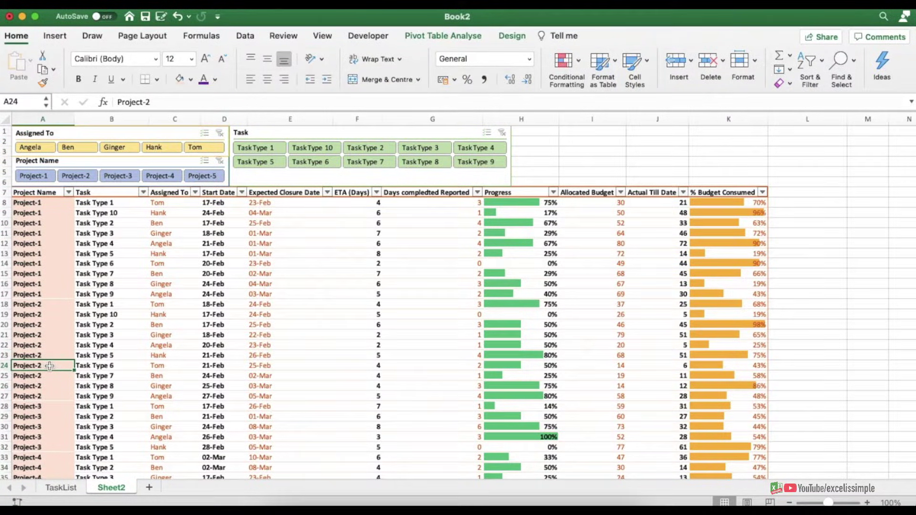
- Test the slicers by filtering on the first assignee, the fourth assignee and Task Type 1, clearing each filter after viewing it
{"action": "left_click", "coordinate": [36, 147]}
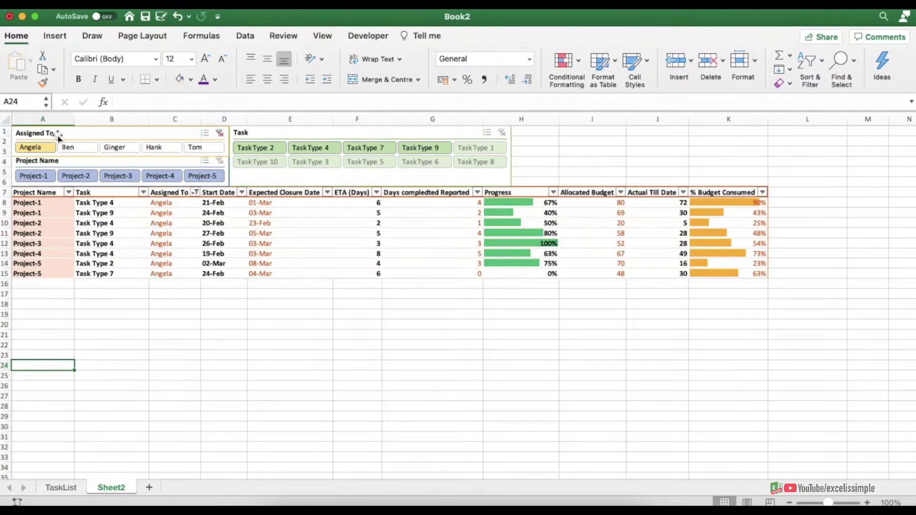
{"action": "left_click", "coordinate": [222, 135]}
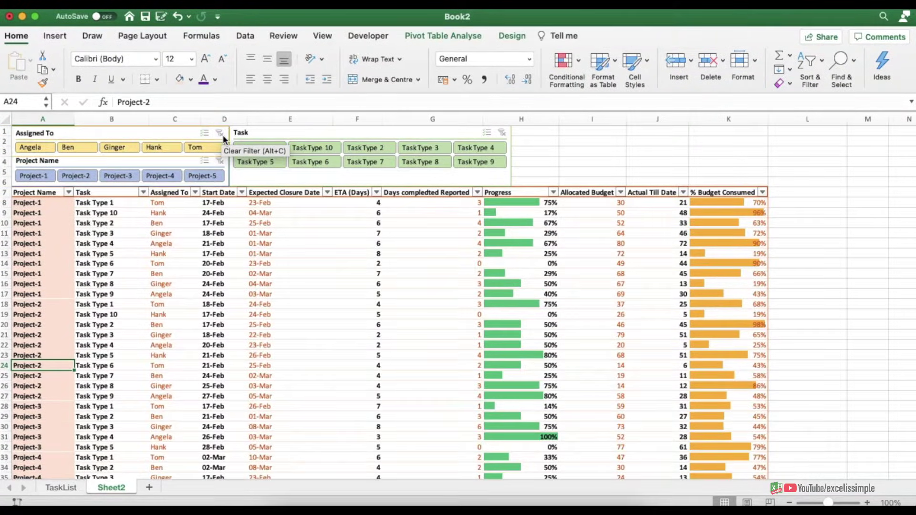
{"action": "left_click", "coordinate": [157, 147]}
{"action": "left_click", "coordinate": [219, 134]}
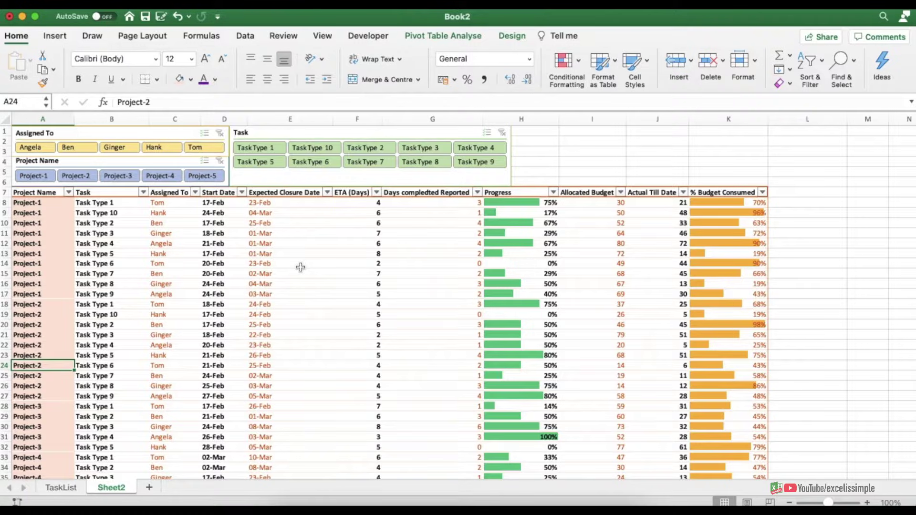
{"action": "left_click", "coordinate": [259, 148]}
{"action": "left_click", "coordinate": [502, 132]}
- Filter the pivot table by the first assignee, clear that filter, and filter it by the second assignee instead
{"action": "left_click", "coordinate": [42, 149]}
{"action": "key", "text": "alt+c"}
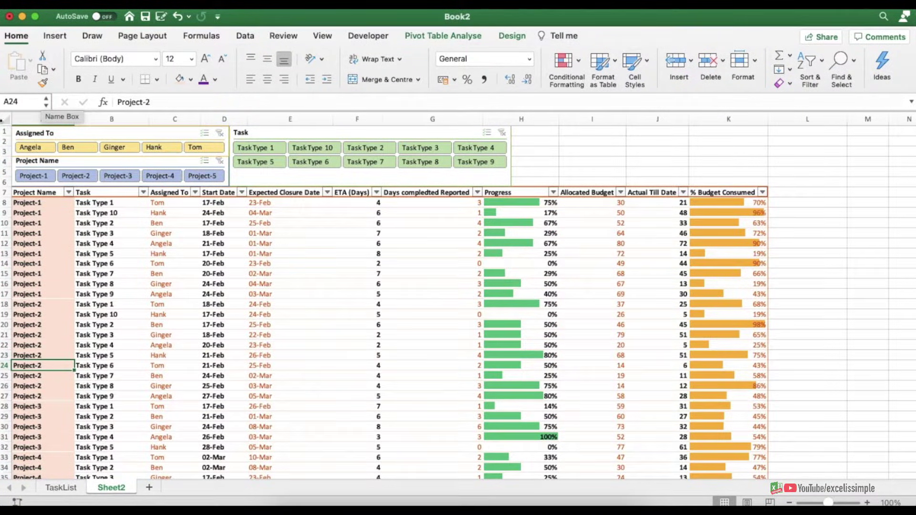
{"action": "left_click", "coordinate": [84, 149]}
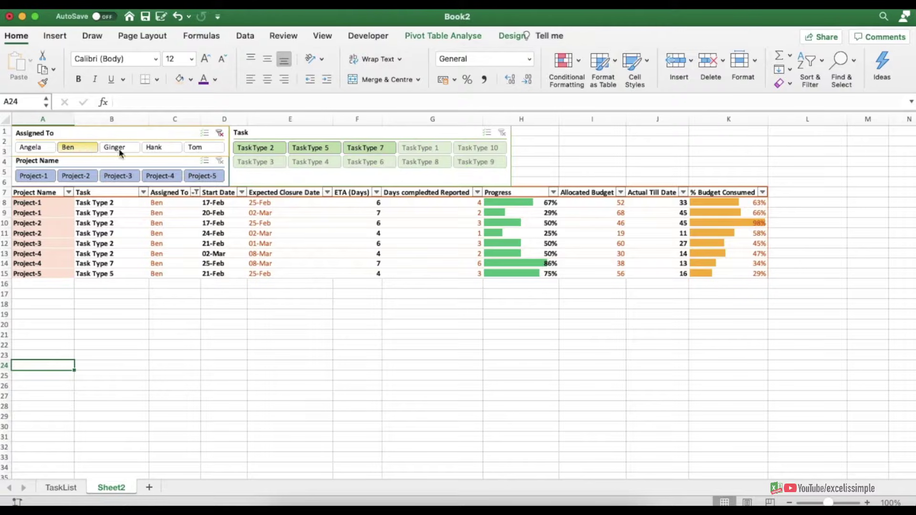
- Filter the pivot table by Project-5, and clear the filters of all slicers
{"action": "left_click", "coordinate": [206, 176]}
{"action": "key", "text": "alt+c"}
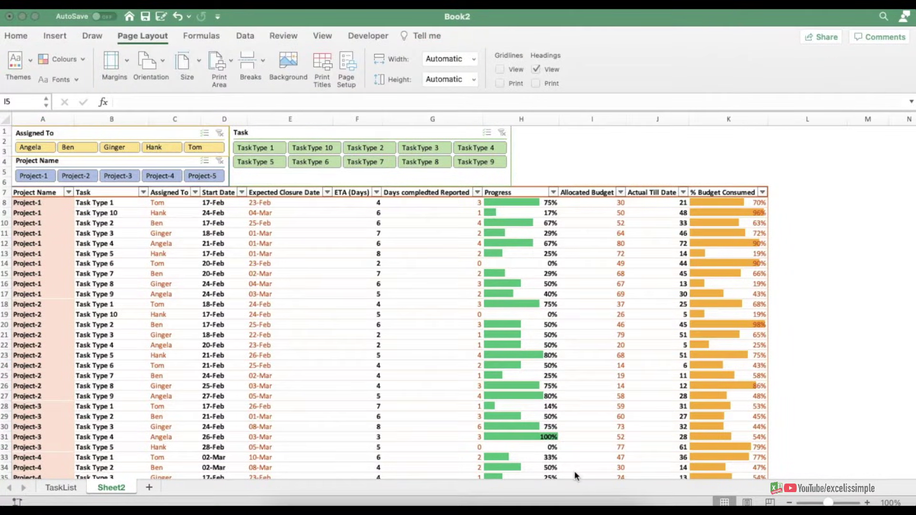
- Add a new worksheet and enter the heading Task Status in C6
{"action": "left_click", "coordinate": [150, 488]}
{"action": "left_click", "coordinate": [157, 190]}
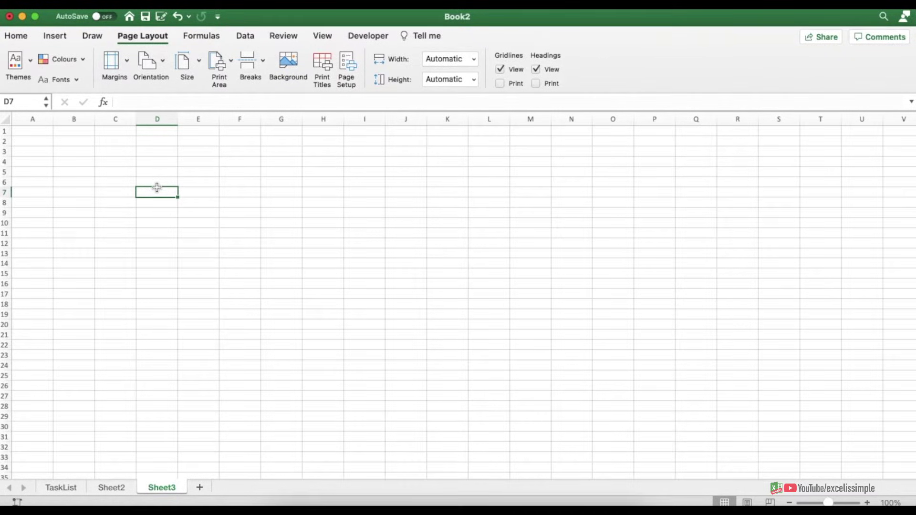
{"action": "key", "text": "Left"}
{"action": "key", "text": "Up"}
{"action": "type", "text": "Task Status"}
- Enter the headings Days Status in G6 and Budget Status in J6
{"action": "key", "text": "Right"}
{"action": "key", "text": "Right"}
{"action": "key", "text": "Right"}
{"action": "key", "text": "Right"}
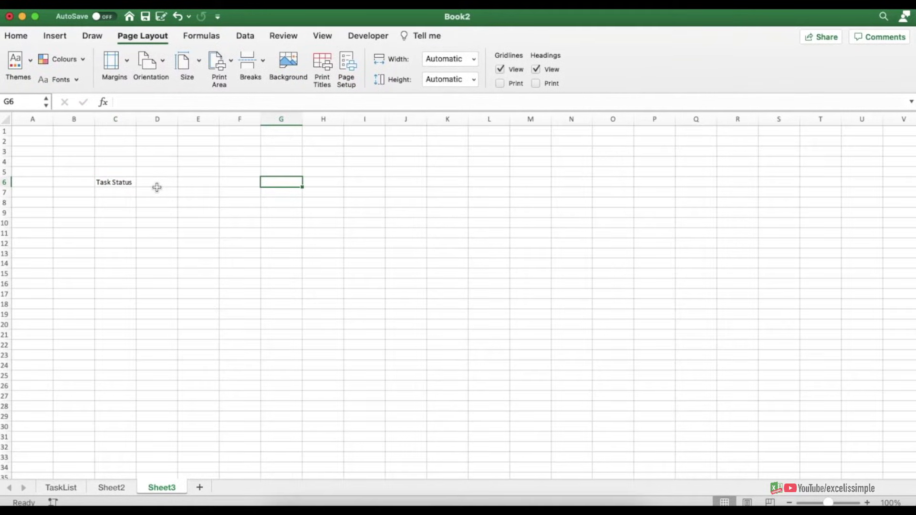
{"action": "type", "text": "Days Status"}
{"action": "key", "text": "Right"}
{"action": "key", "text": "Right"}
{"action": "key", "text": "Right"}
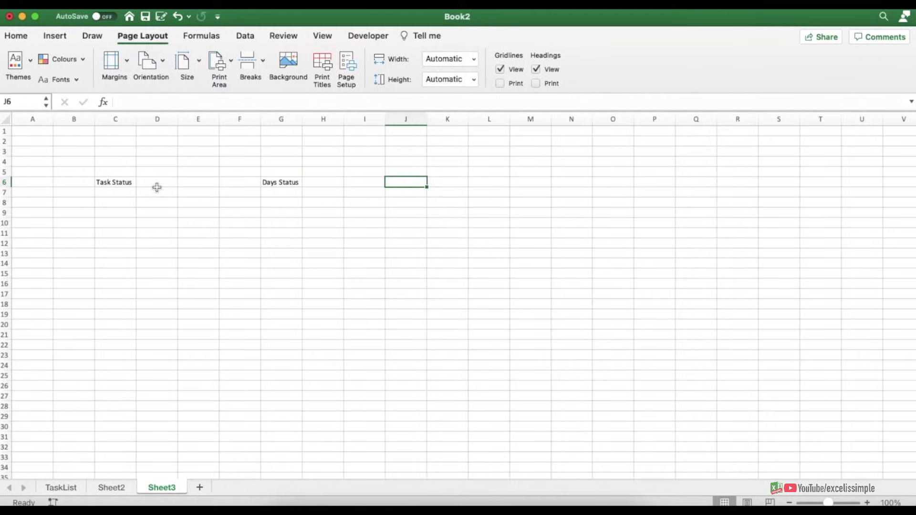
{"action": "type", "text": "Budget Status"}
{"action": "key", "text": "Return"}
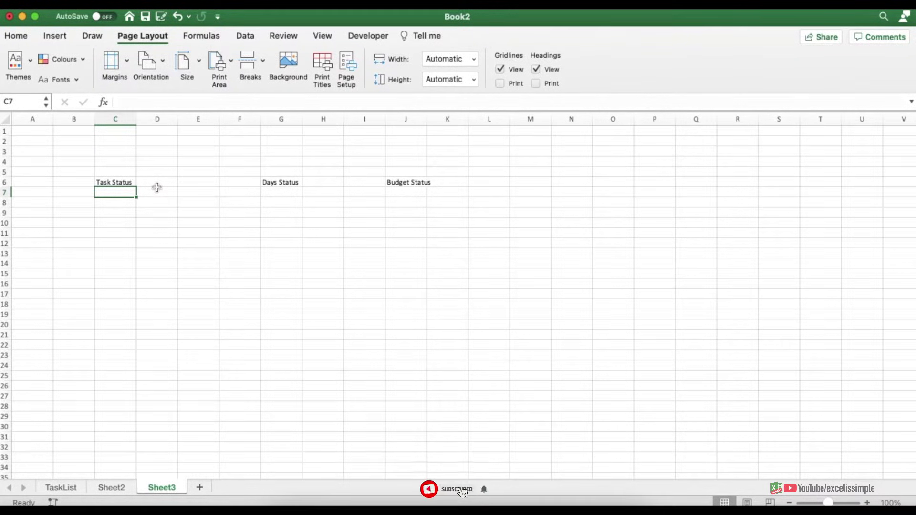
- List Not Started, In Progress and Completed in C7:C9 under the Task Status heading
{"action": "type", "text": "Not Started"}
{"action": "key", "text": "Return"}
{"action": "type", "text": "In Progress"}
{"action": "key", "text": "Return"}
{"action": "type", "text": "Completed"}
- List Allocated and Completed in G7:G8 under the Days Status heading
{"action": "key", "text": "Up"}
{"action": "key", "text": "Up"}
{"action": "key", "text": "Right"}
{"action": "key", "text": "Right"}
{"action": "key", "text": "Right"}
{"action": "key", "text": "Right"}
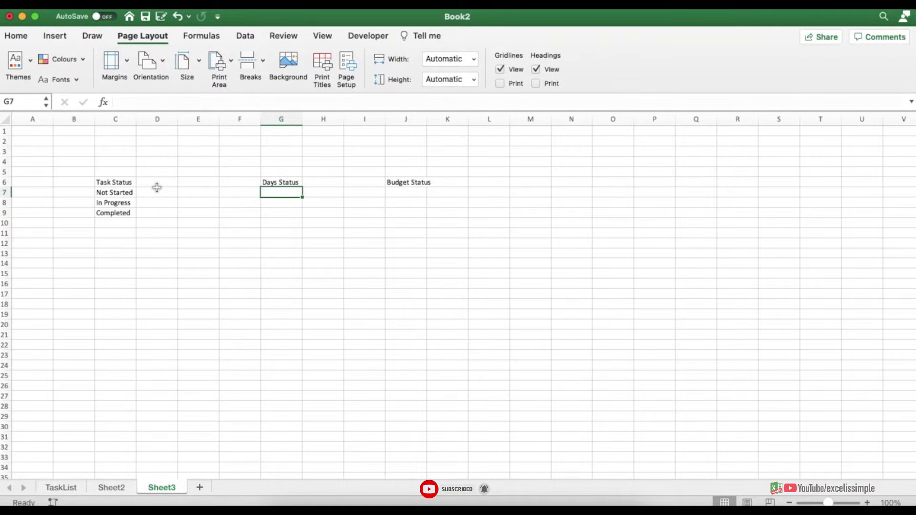
{"action": "type", "text": "Allocated"}
{"action": "key", "text": "Return"}
{"action": "type", "text": "Completed"}
- List Allocated and Spent in J7:J8 under the Budget Status heading
{"action": "key", "text": "Up"}
{"action": "key", "text": "Right"}
{"action": "key", "text": "Right"}
{"action": "key", "text": "Right"}
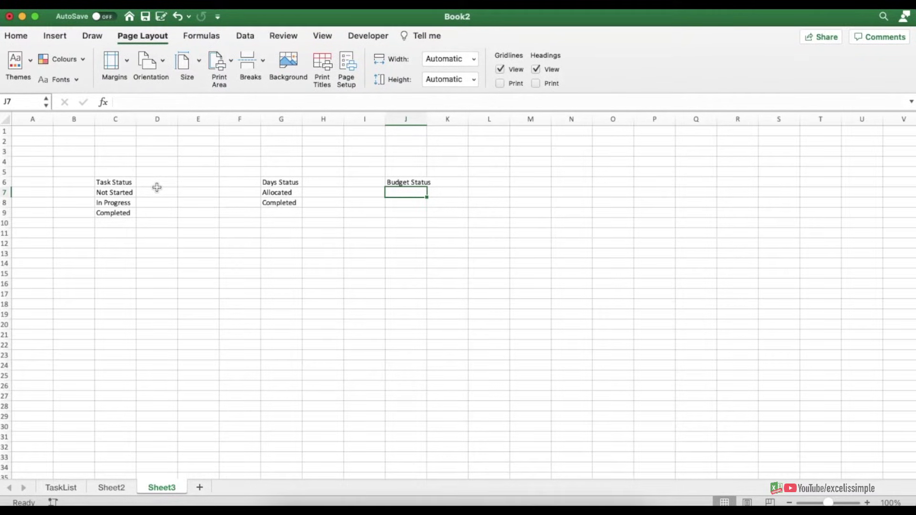
{"action": "type", "text": "Allocated"}
{"action": "key", "text": "Return"}
{"action": "type", "text": "Spent"}
{"action": "key", "text": "Return"}
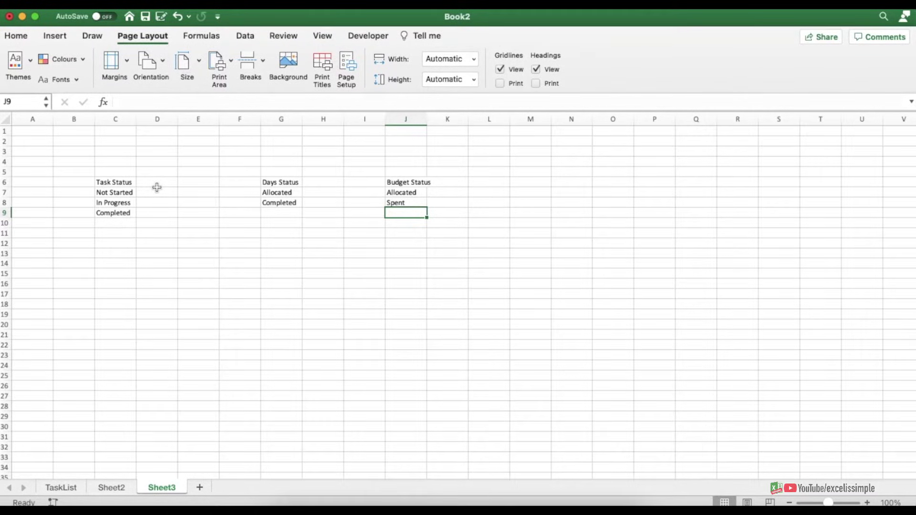
- Copy the five team member names from the TaskList sheet into A2:A6 of Sheet3
{"action": "left_click", "coordinate": [155, 153]}
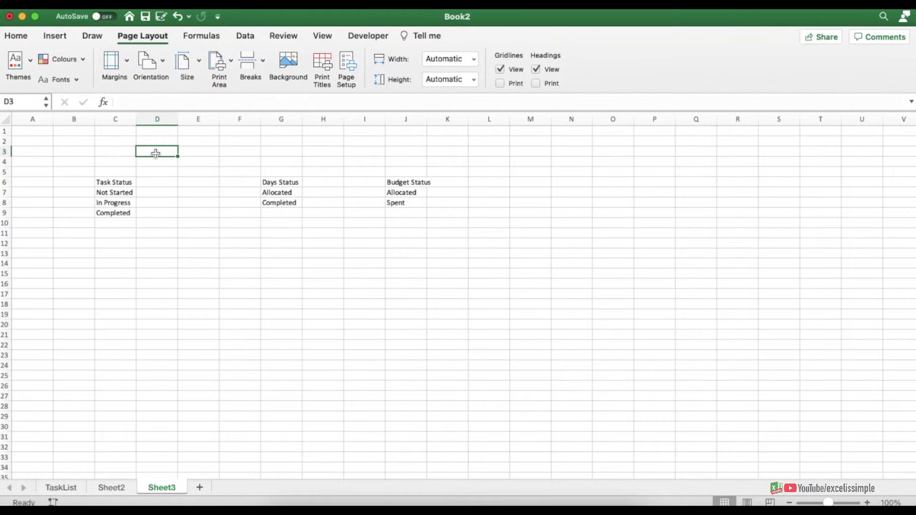
{"action": "left_click", "coordinate": [57, 488]}
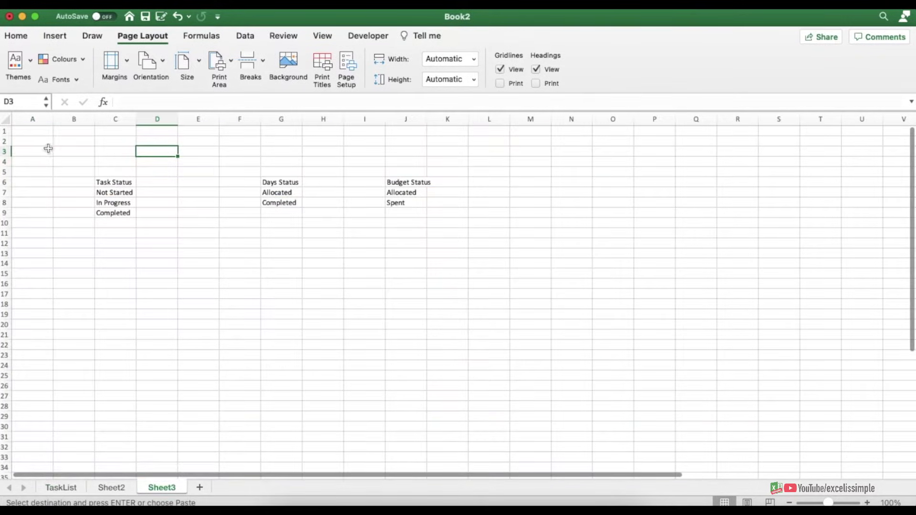
{"action": "left_click", "coordinate": [40, 141]}
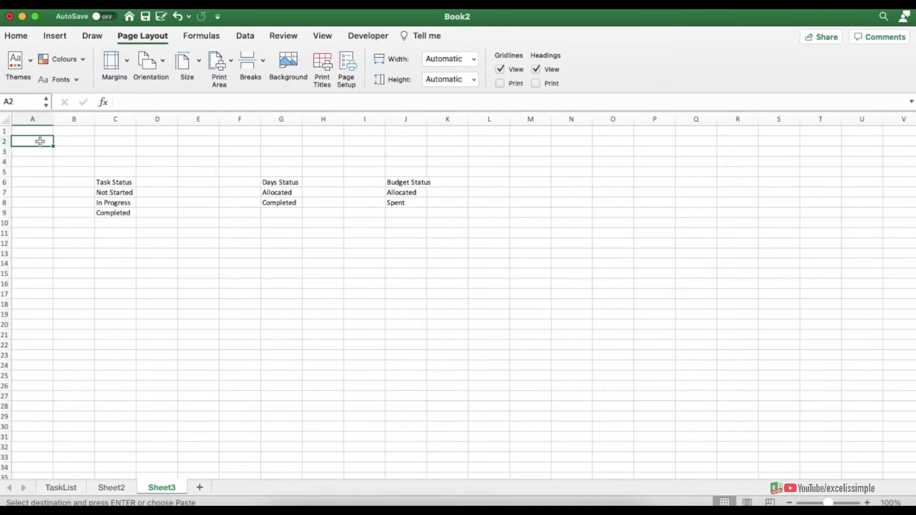
{"action": "type", "text": "Tom Ben Ginger Angela Hank"}
- Enter the label Select Team Member in C3 and fit column C to its width
{"action": "left_click", "coordinate": [124, 152]}
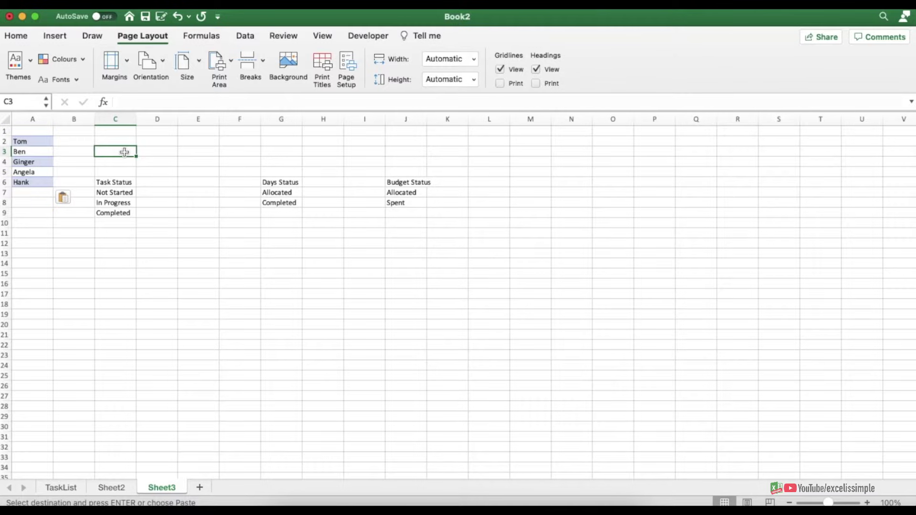
{"action": "type", "text": "Select Team Member"}
{"action": "key", "text": "Tab"}
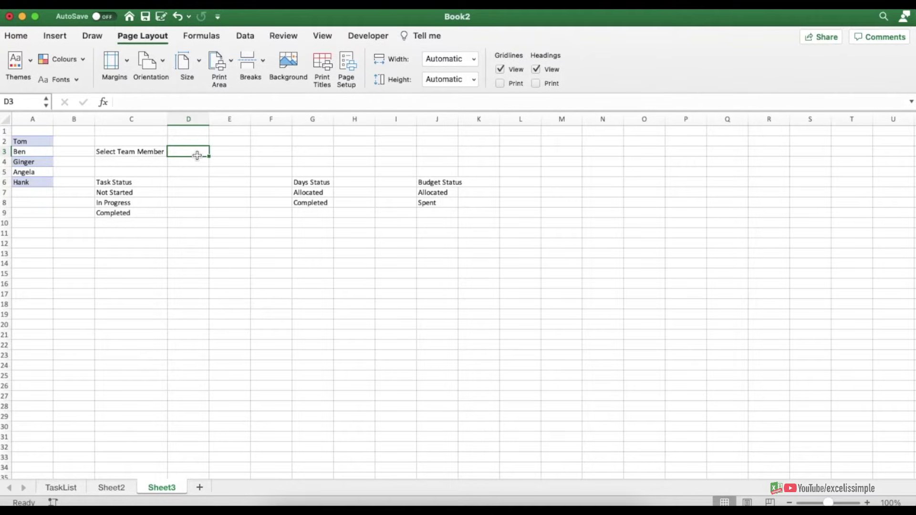
- Add List data validation to D3 with the team member names in A2:A6 as its source
{"action": "left_click", "coordinate": [244, 36]}
{"action": "left_click", "coordinate": [566, 63]}
{"action": "left_click", "coordinate": [386, 154]}
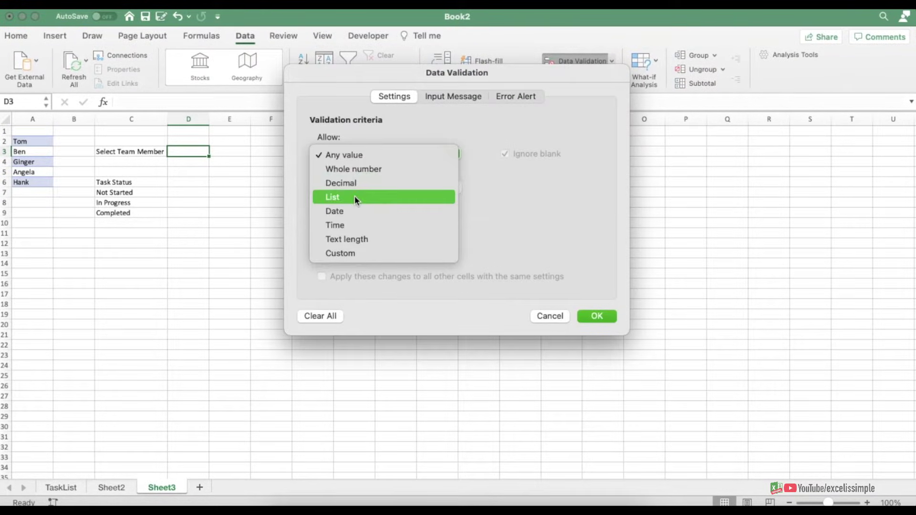
{"action": "left_click", "coordinate": [354, 195]}
{"action": "left_click", "coordinate": [341, 222]}
{"action": "left_click_drag", "start_coordinate": [21, 141], "coordinate": [33, 184]}
{"action": "left_click", "coordinate": [597, 317]}
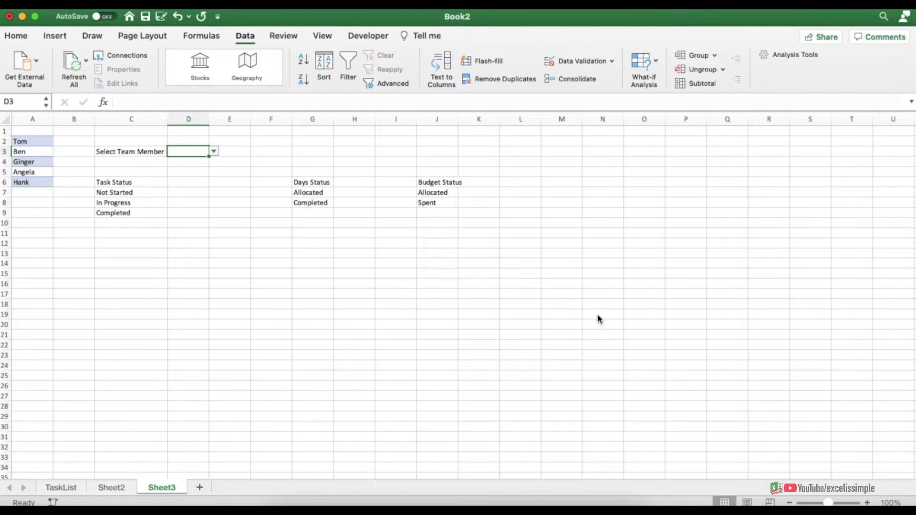
- Try out the team member list in D3 and choose the first name
{"action": "left_click", "coordinate": [215, 152]}
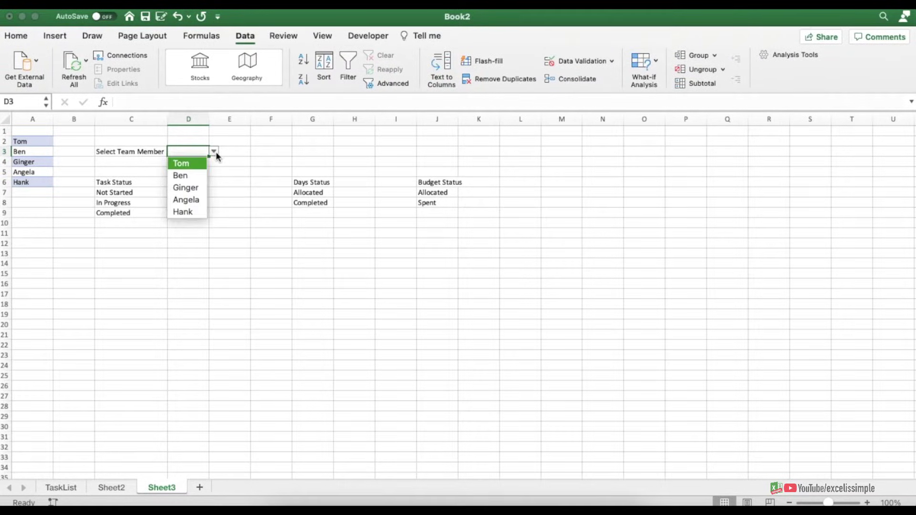
{"action": "key", "text": "Escape"}
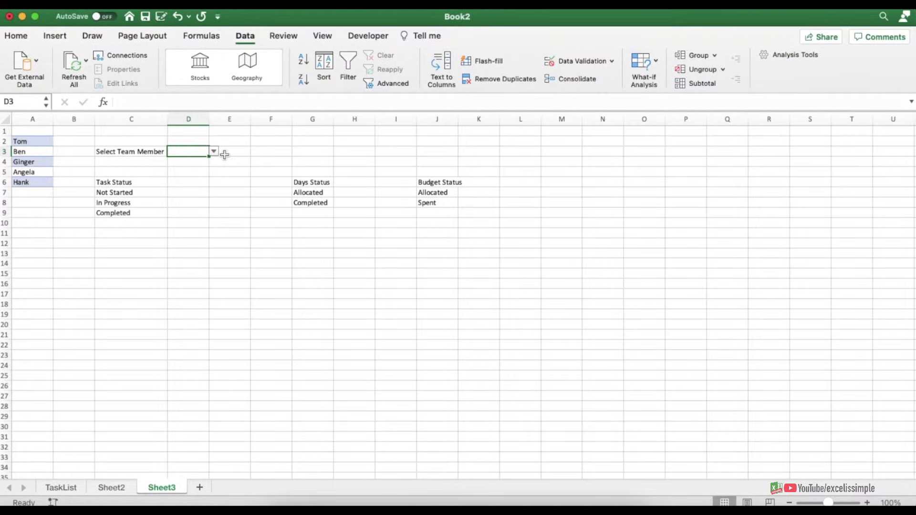
{"action": "left_click", "coordinate": [214, 151]}
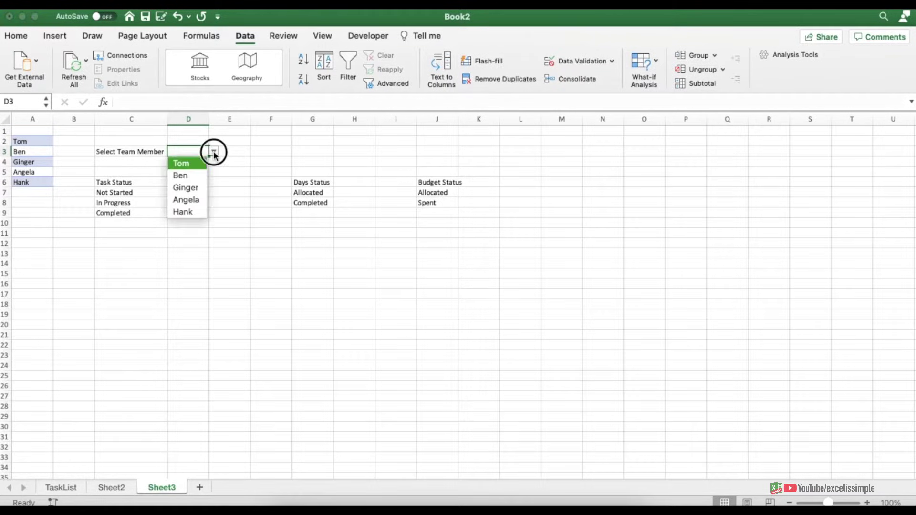
{"action": "left_click", "coordinate": [193, 164]}
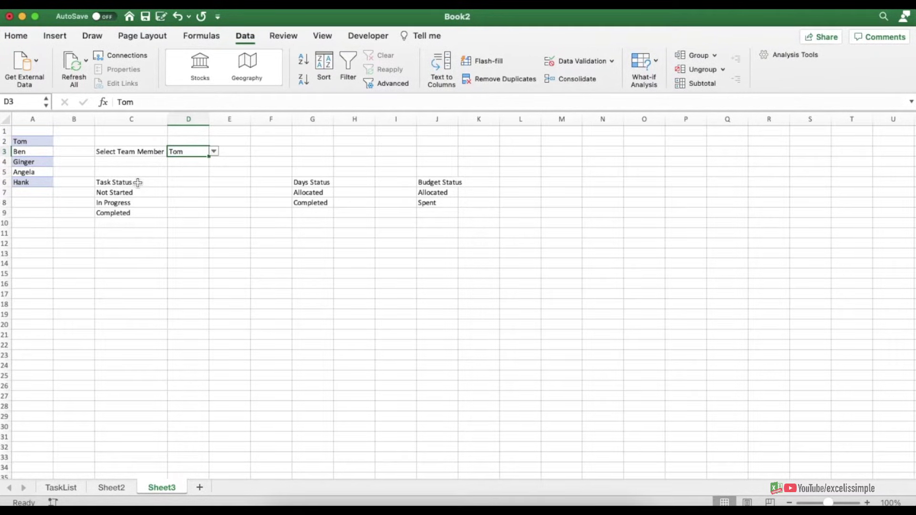
- Merge and centre the Task Status heading across C6:D6 and apply all borders to the table C6:D9
{"action": "left_click_drag", "start_coordinate": [138, 182], "coordinate": [189, 182]}
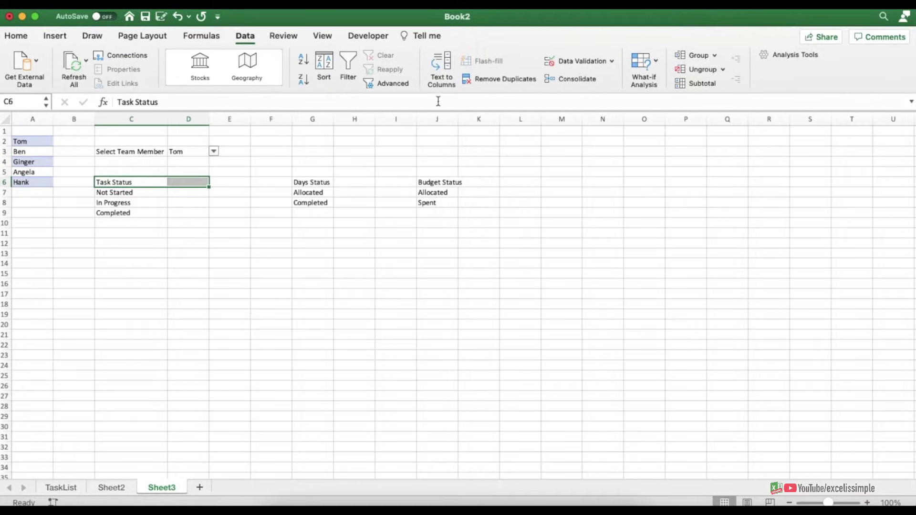
{"action": "left_click", "coordinate": [16, 36]}
{"action": "left_click", "coordinate": [384, 79]}
{"action": "left_click_drag", "start_coordinate": [151, 193], "coordinate": [191, 213]}
{"action": "left_click", "coordinate": [157, 79]}
{"action": "left_click", "coordinate": [176, 194]}
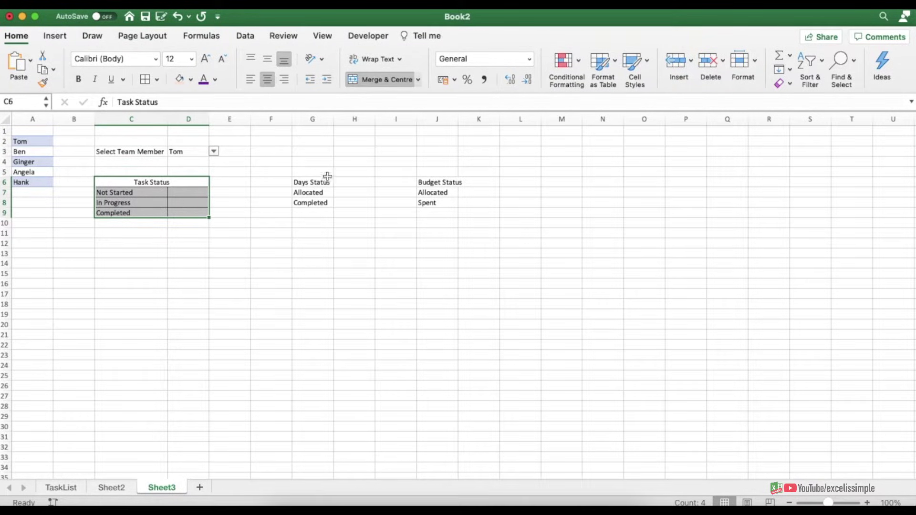
- Merge and centre the Days Status and Budget Status headings over two columns, and border the tables G6:H8 and J6:K8
{"action": "left_click_drag", "start_coordinate": [310, 182], "coordinate": [353, 203]}
{"action": "left_click_drag", "start_coordinate": [434, 182], "coordinate": [477, 202]}
{"action": "left_click", "coordinate": [213, 234]}
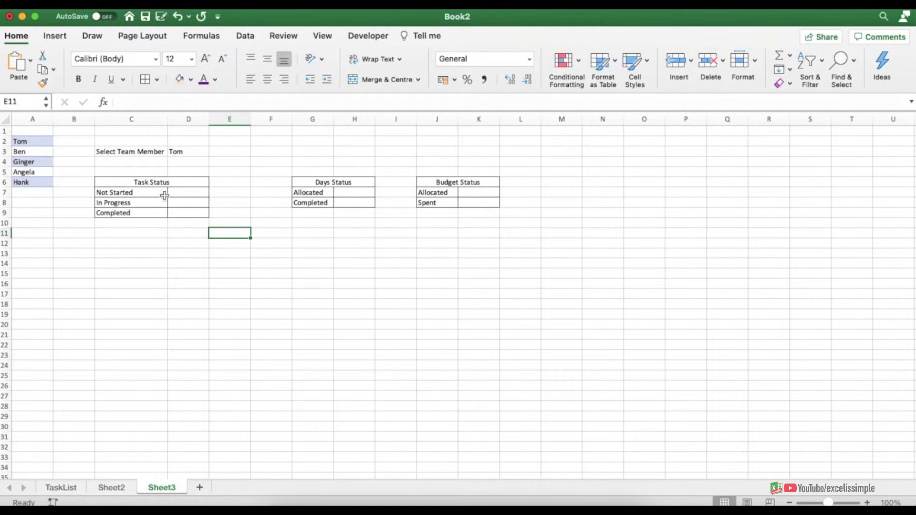
- Start a COUNTIFS formula in D7 that matches TaskList column C (Assigned To) against the selected team member in D3
{"action": "left_click", "coordinate": [177, 152]}
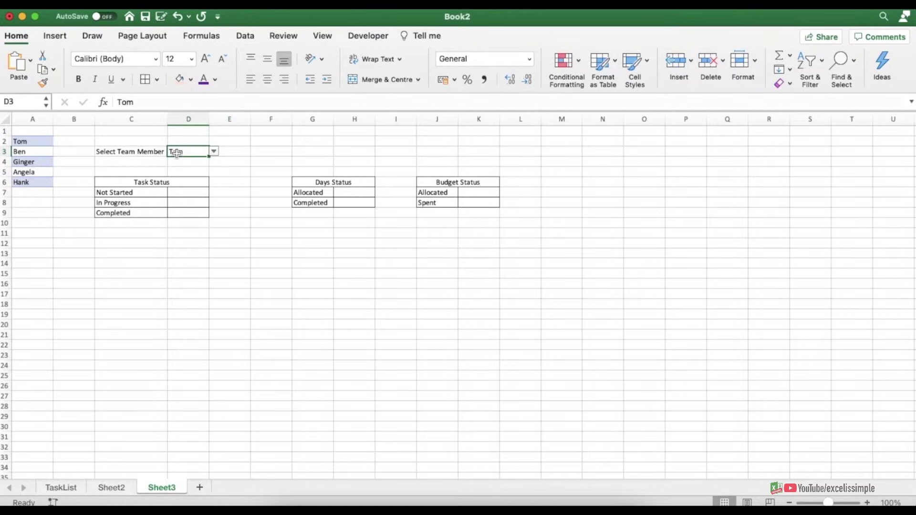
{"action": "left_click", "coordinate": [159, 190]}
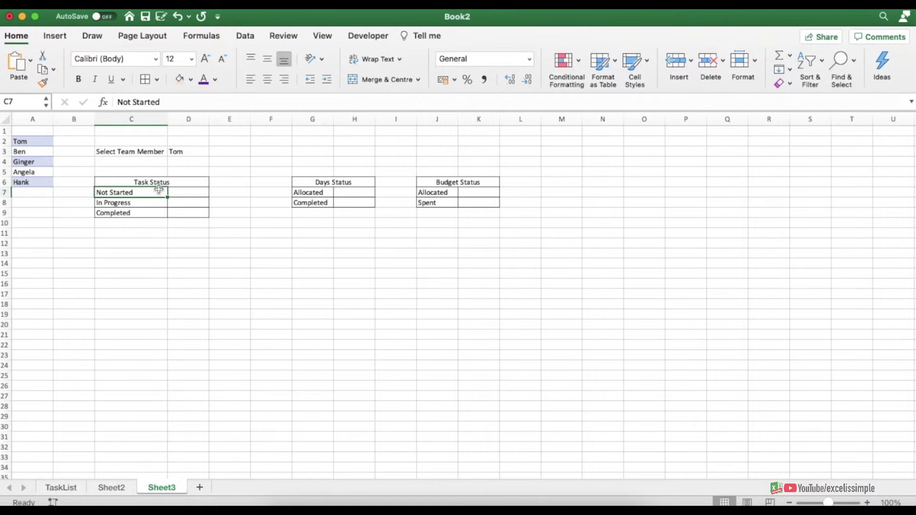
{"action": "left_click", "coordinate": [184, 191]}
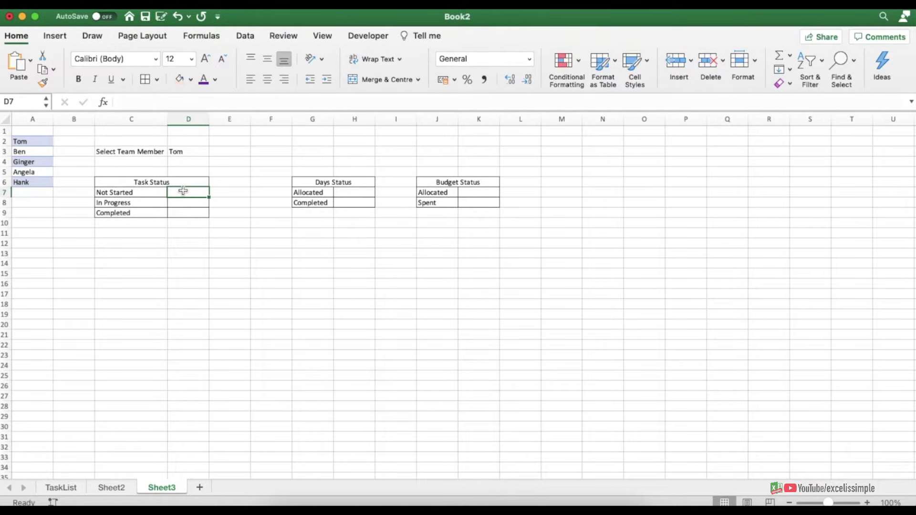
{"action": "type", "text": "=counti"}
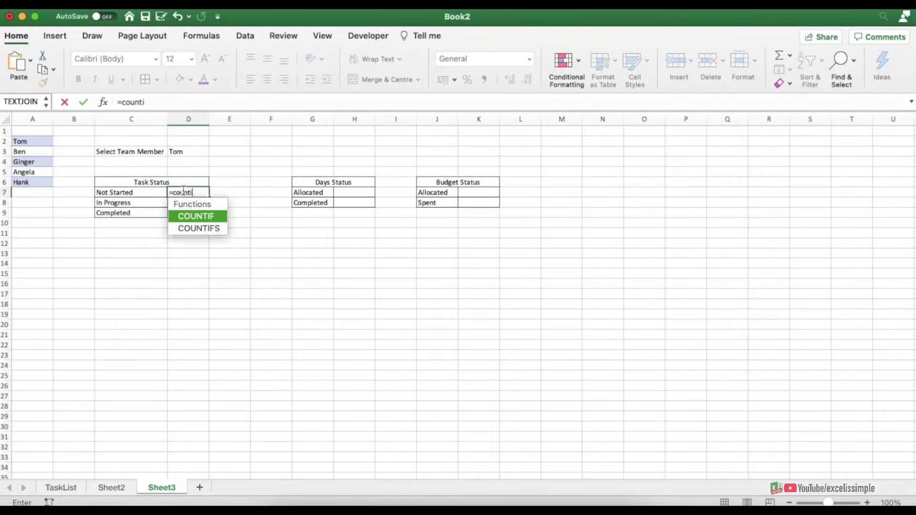
{"action": "type", "text": "fs("}
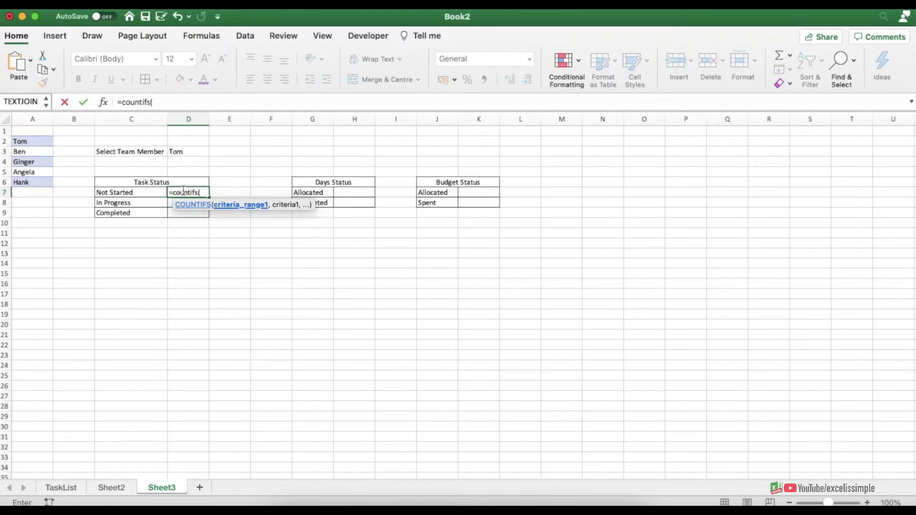
{"action": "left_click", "coordinate": [65, 487]}
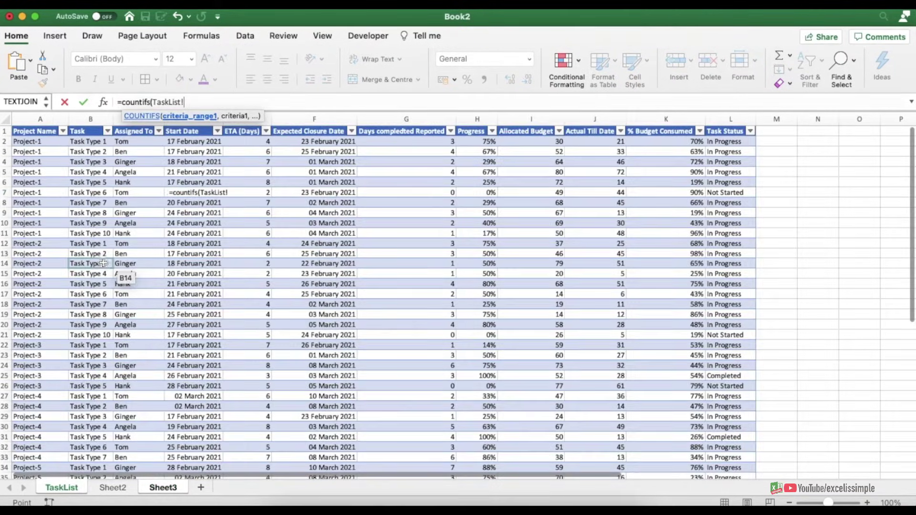
{"action": "left_click", "coordinate": [117, 119]}
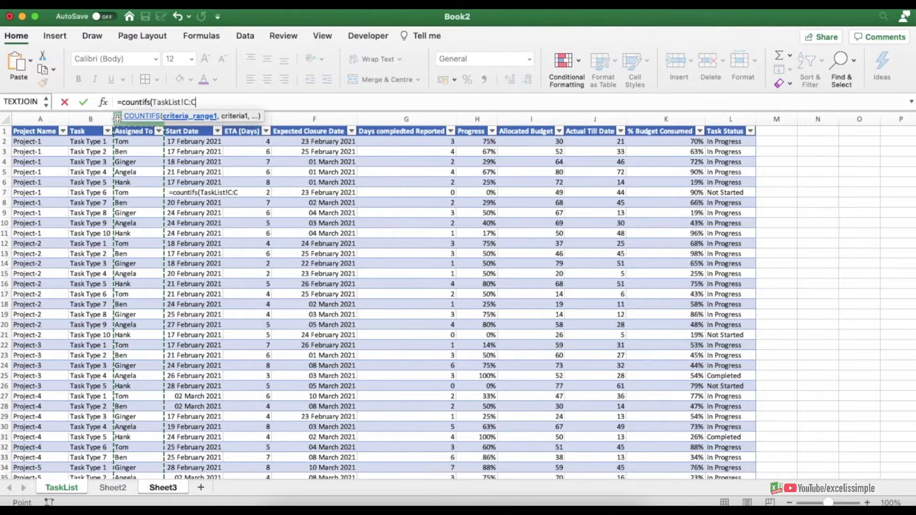
{"action": "type", "text": ","}
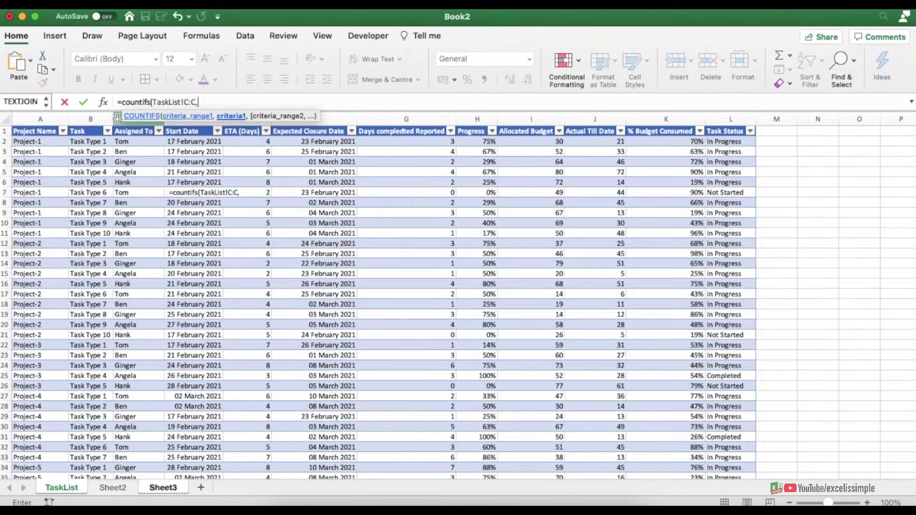
{"action": "left_click", "coordinate": [161, 487]}
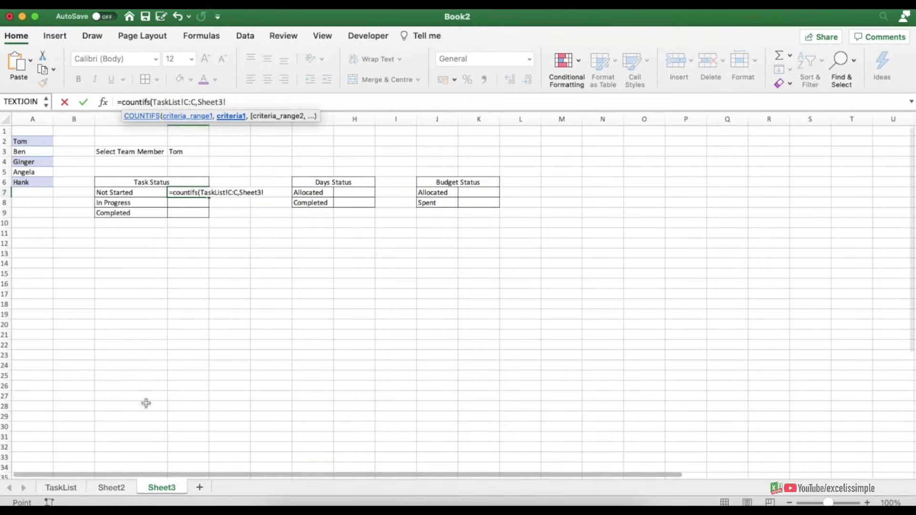
{"action": "left_click", "coordinate": [188, 155]}
{"action": "type", "text": ","}
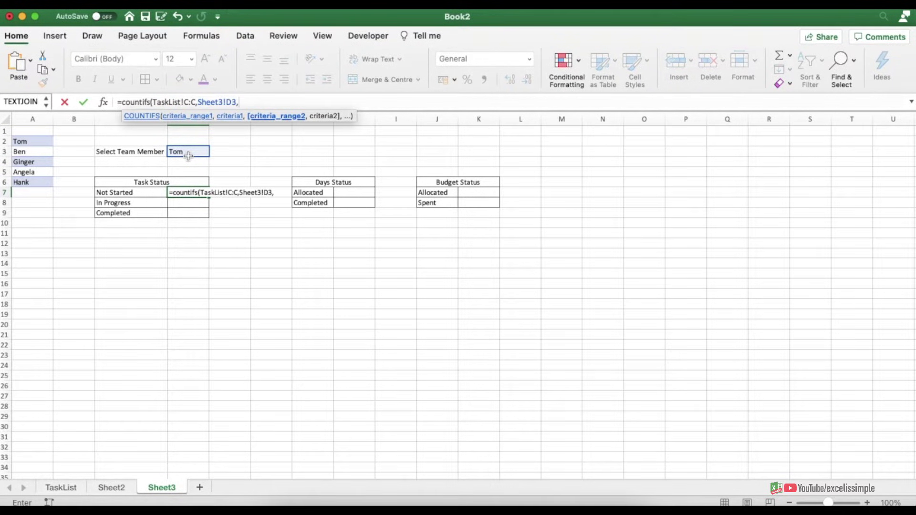
- Complete the COUNTIFS in D7 by matching TaskList column L (Task Status) against the status label in C7
{"action": "left_click", "coordinate": [68, 489]}
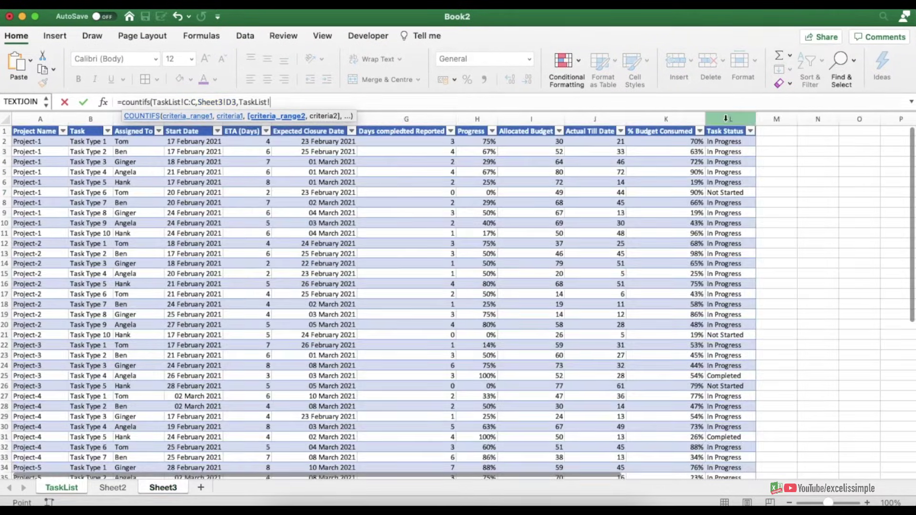
{"action": "left_click", "coordinate": [726, 118]}
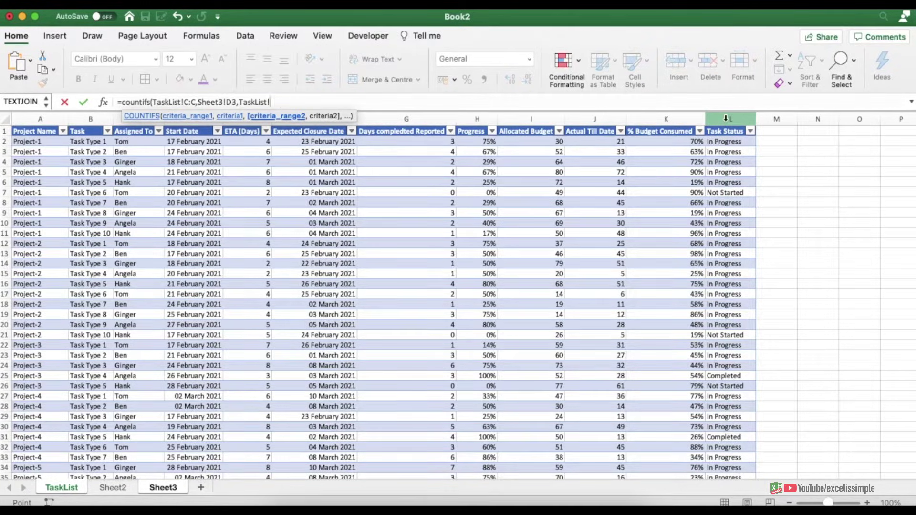
{"action": "type", "text": ","}
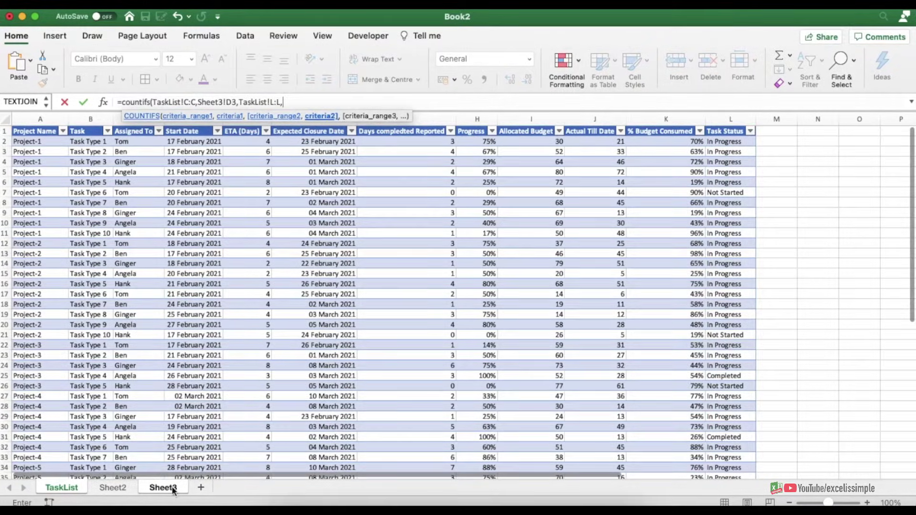
{"action": "left_click", "coordinate": [170, 486]}
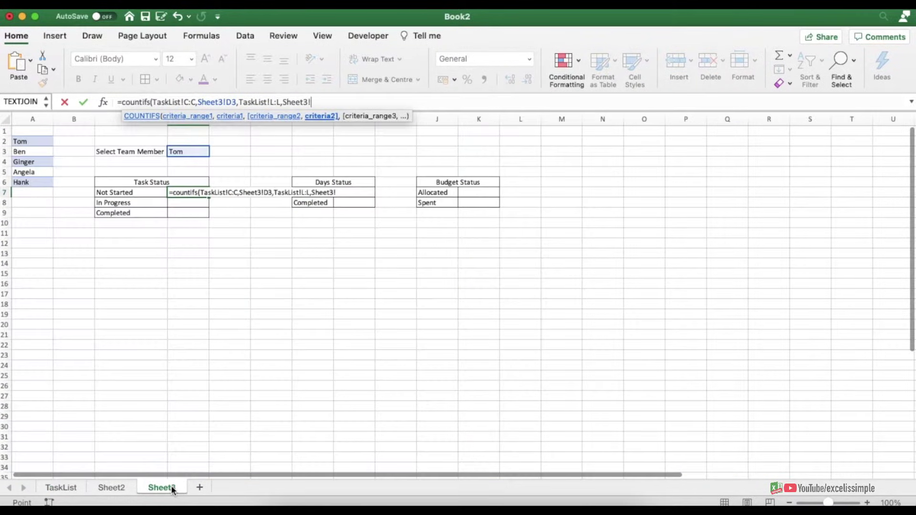
{"action": "left_click", "coordinate": [131, 192]}
{"action": "key", "text": "Return"}
{"action": "key", "text": "Up"}
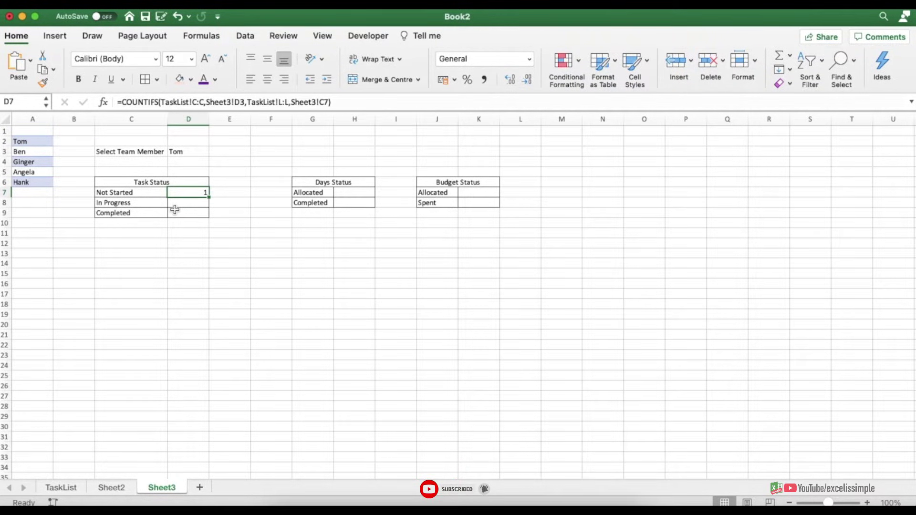
- Lock the references in the D7 formula as $C:$C, $D$3, $L:$L and $C7
{"action": "left_click", "coordinate": [192, 101]}
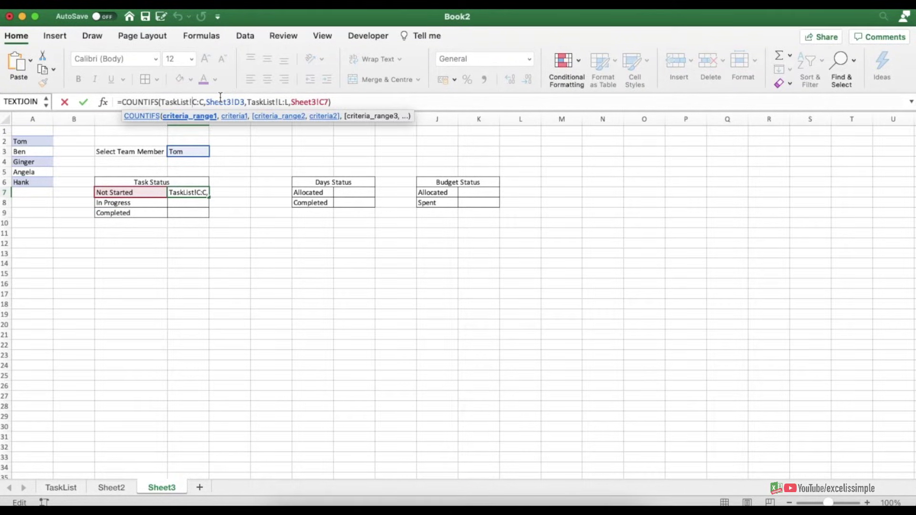
{"action": "key", "text": "F4"}
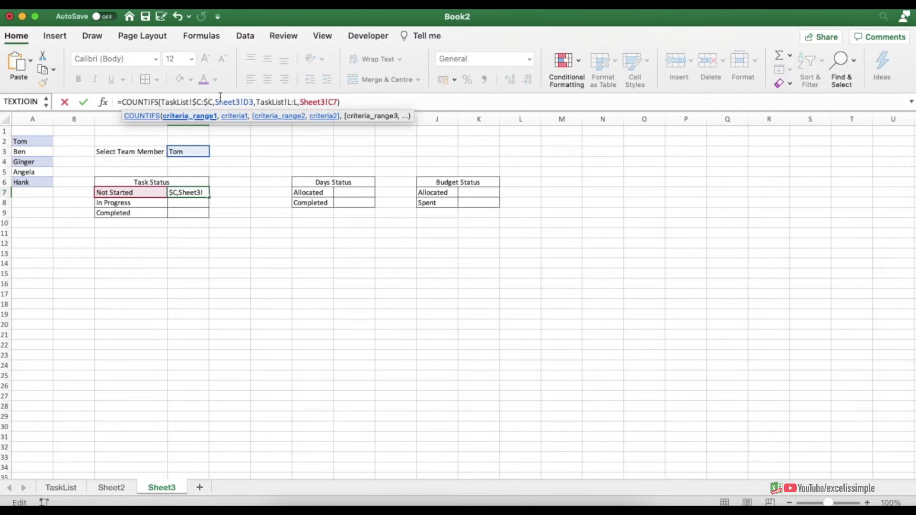
{"action": "left_click", "coordinate": [244, 102]}
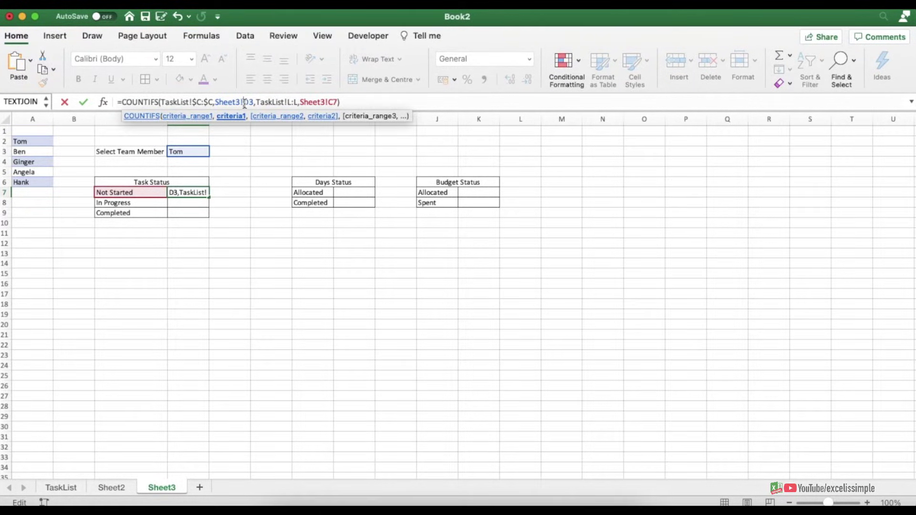
{"action": "key", "text": "F4"}
{"action": "left_click", "coordinate": [296, 103]}
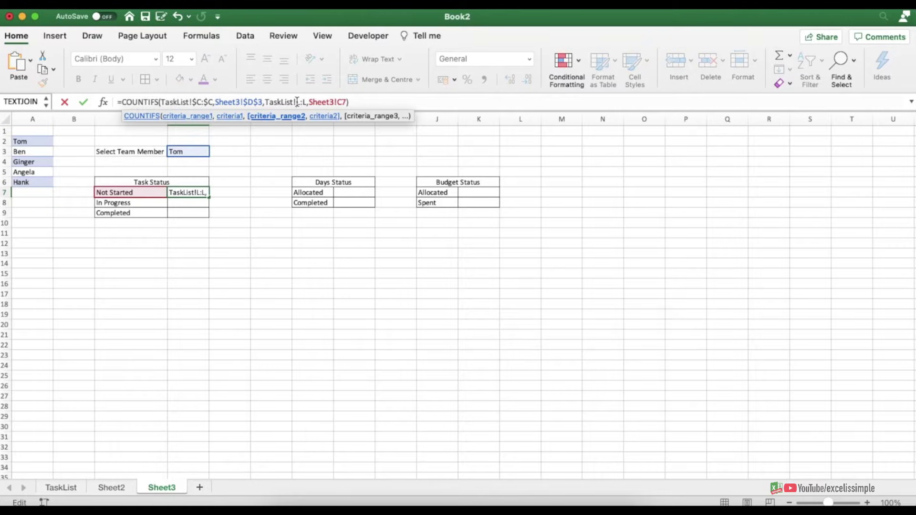
{"action": "key", "text": "F4"}
{"action": "left_click", "coordinate": [338, 102]}
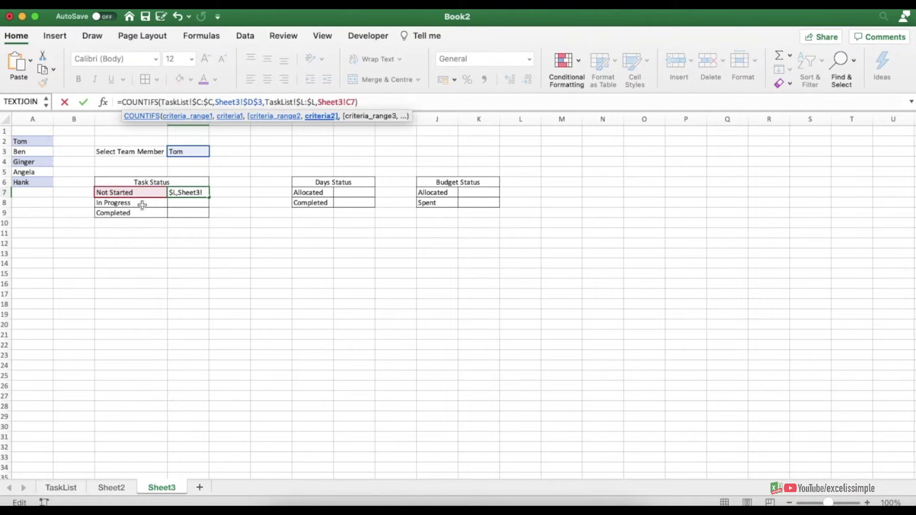
{"action": "key", "text": "Right"}
{"action": "key", "text": "Right"}
{"action": "type", "text": "$"}
{"action": "key", "text": "Return"}
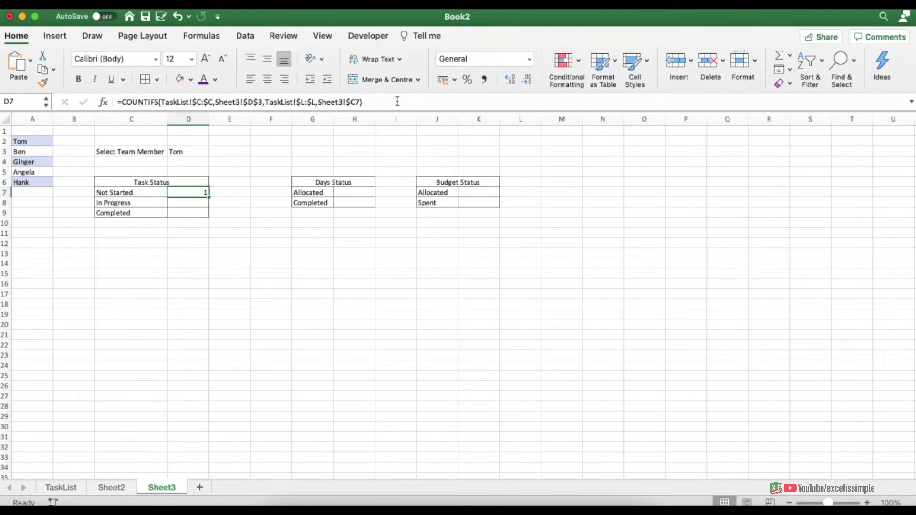
- Copy the D7 formula to the In Progress and Completed rows, D8:D9
{"action": "key", "text": "super+c"}
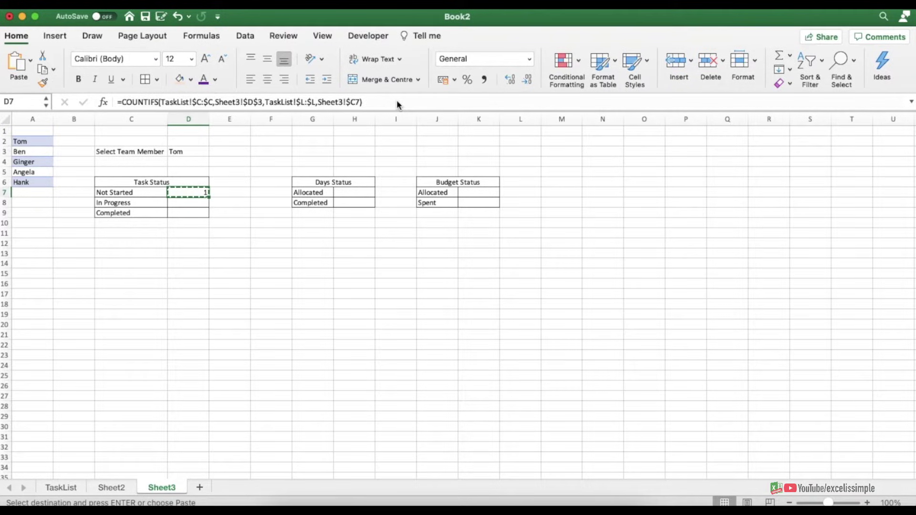
{"action": "key", "text": "Down"}
{"action": "key", "text": "shift+Down"}
{"action": "key", "text": "super+v"}
{"action": "key", "text": "Escape"}
{"action": "key", "text": "Up"}
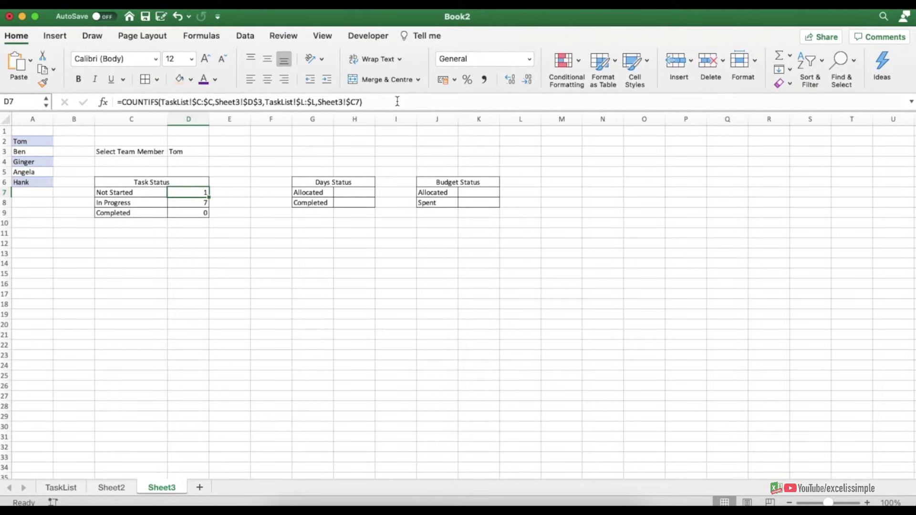
- Check the task counts against the Sheet2 pivot table filtered to the selected team member, and clear the Assigned To filter
{"action": "left_click", "coordinate": [112, 488]}
{"action": "left_click", "coordinate": [202, 148]}
{"action": "left_click", "coordinate": [111, 485]}
{"action": "left_click", "coordinate": [523, 211]}
{"action": "left_click", "coordinate": [110, 487]}
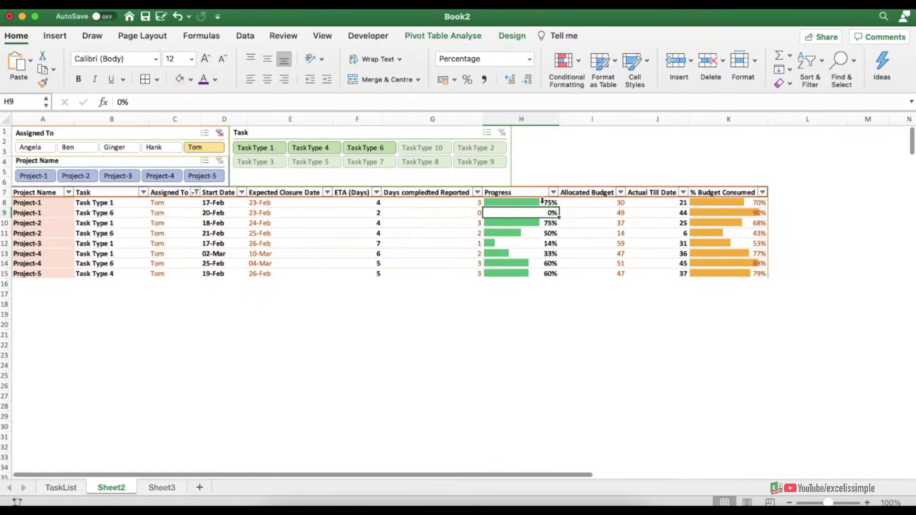
{"action": "left_click", "coordinate": [157, 488]}
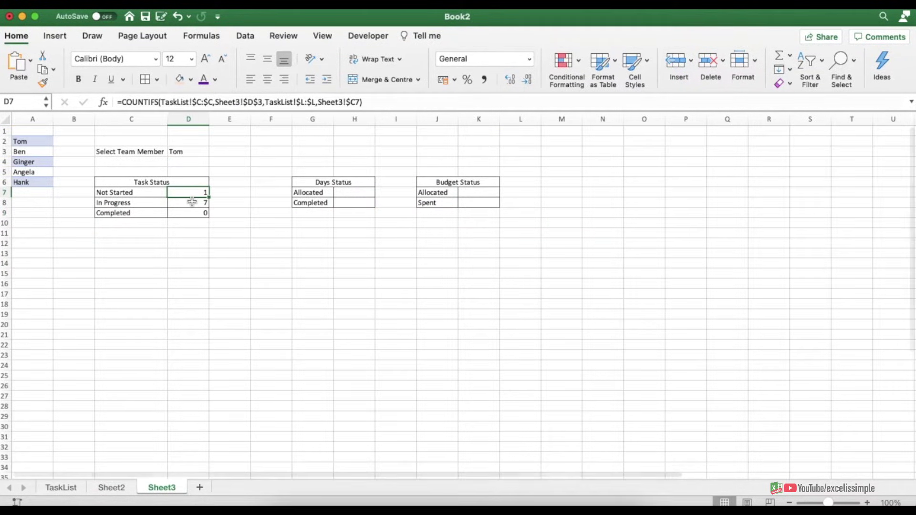
{"action": "left_click", "coordinate": [114, 487]}
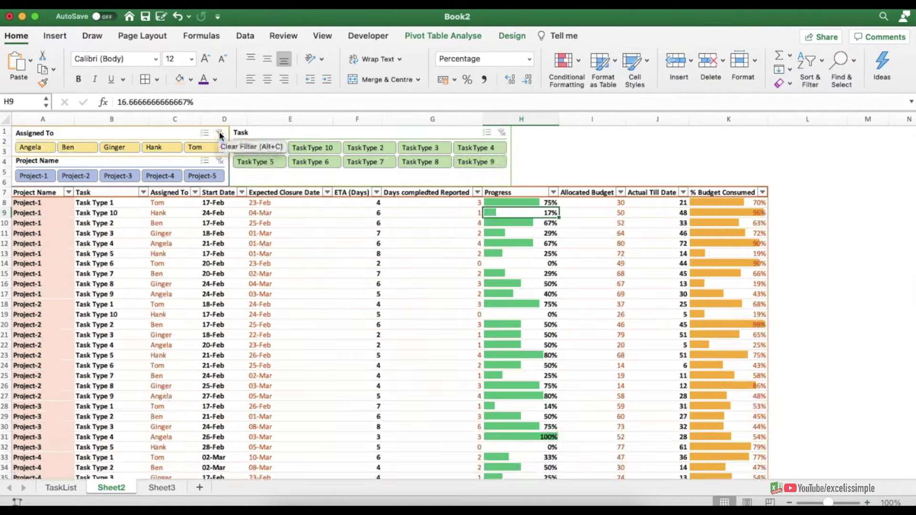
{"action": "left_click", "coordinate": [165, 488]}
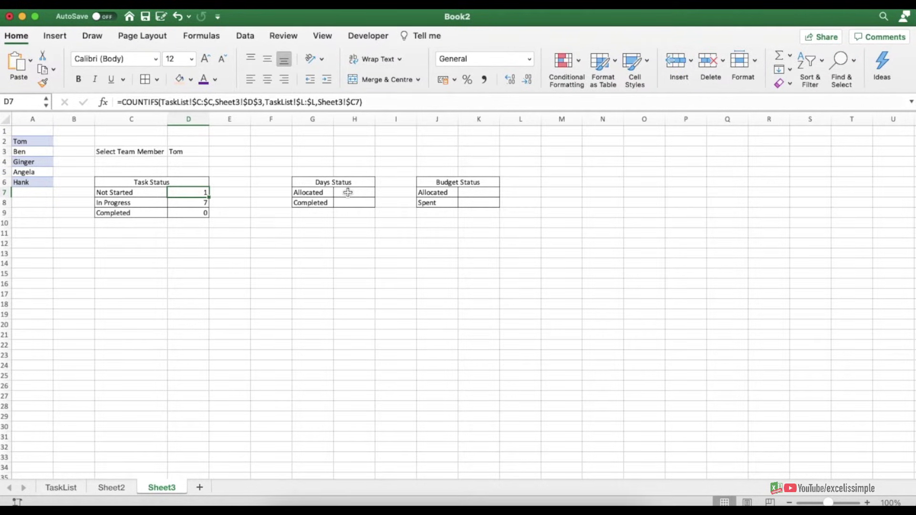
- Start a SUMIF formula in H7 for allocated days that matches TaskList column C (Assigned To) against the team member in D3
{"action": "left_click", "coordinate": [306, 192]}
{"action": "key", "text": "Right"}
{"action": "type", "text": "="}
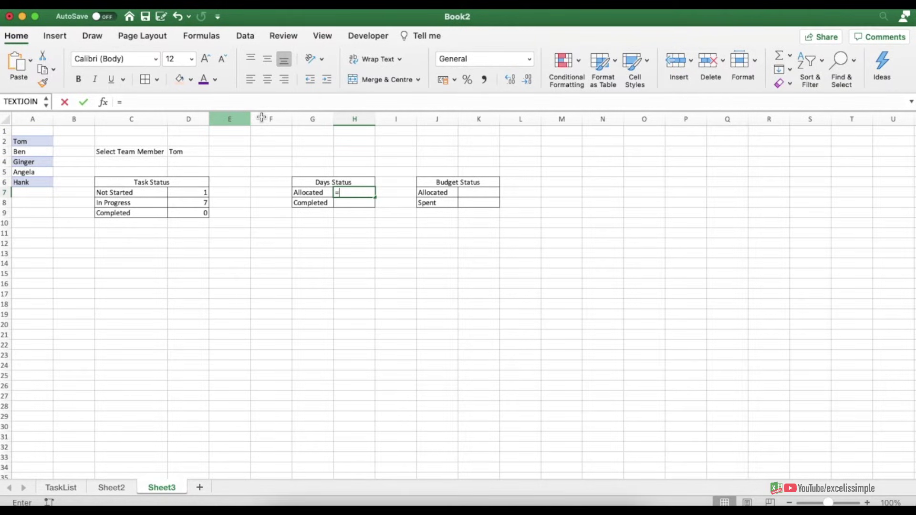
{"action": "type", "text": "sumif("}
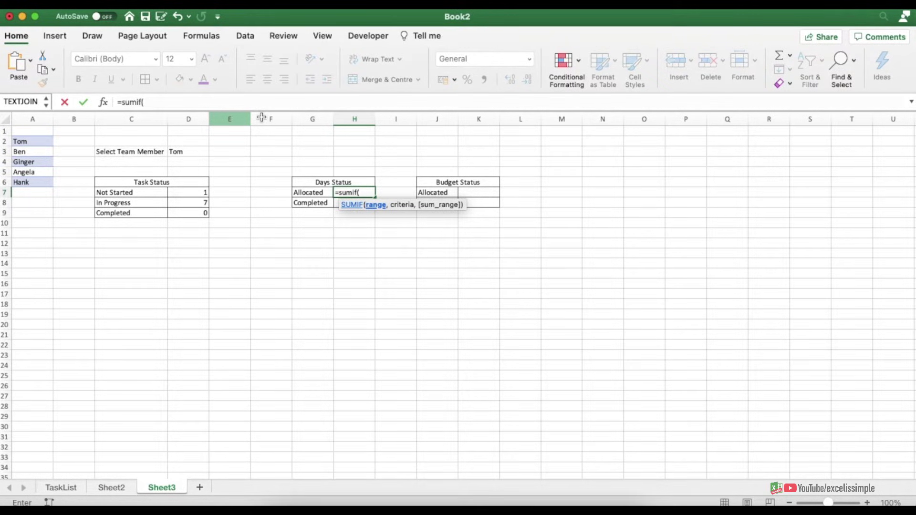
{"action": "left_click", "coordinate": [72, 488]}
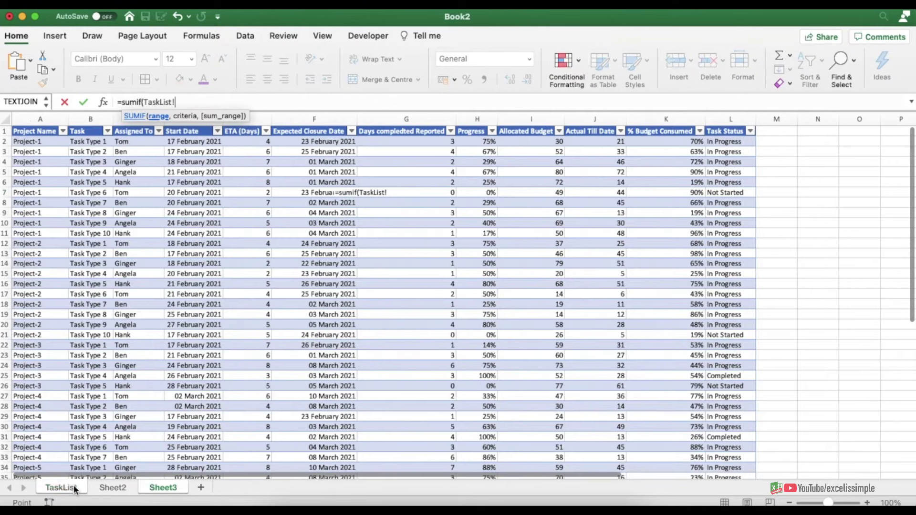
{"action": "left_click", "coordinate": [116, 118]}
{"action": "type", "text": ","}
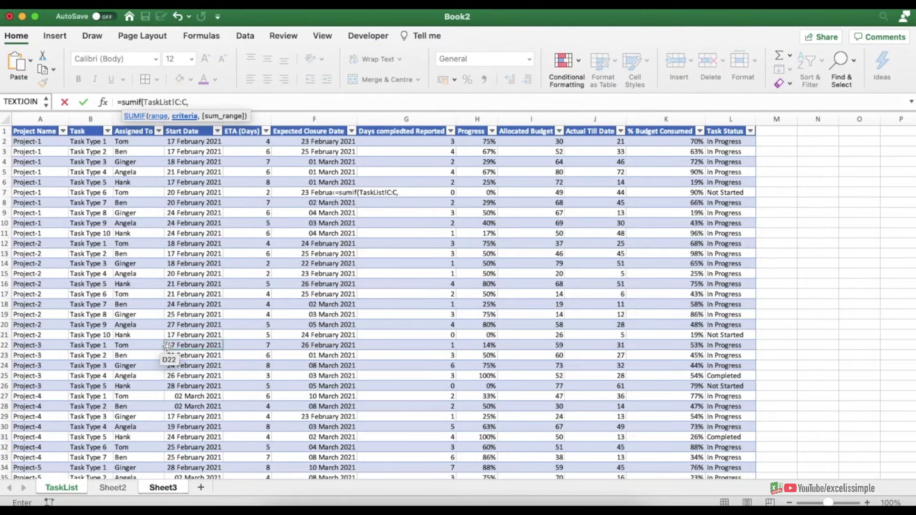
{"action": "left_click", "coordinate": [157, 487]}
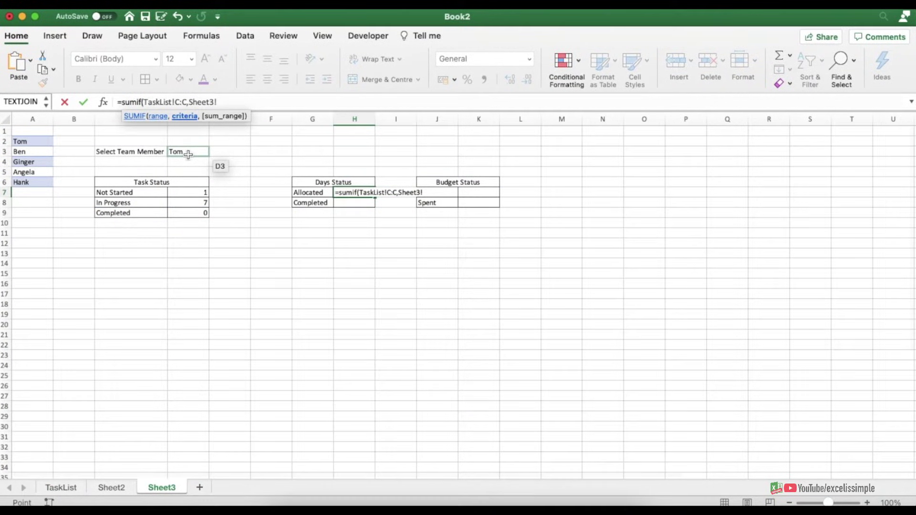
{"action": "left_click", "coordinate": [188, 154]}
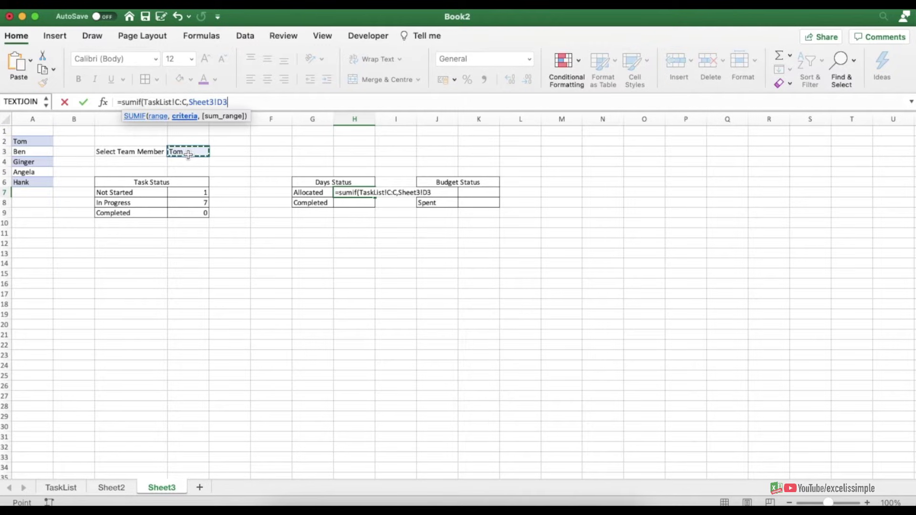
{"action": "type", "text": ","}
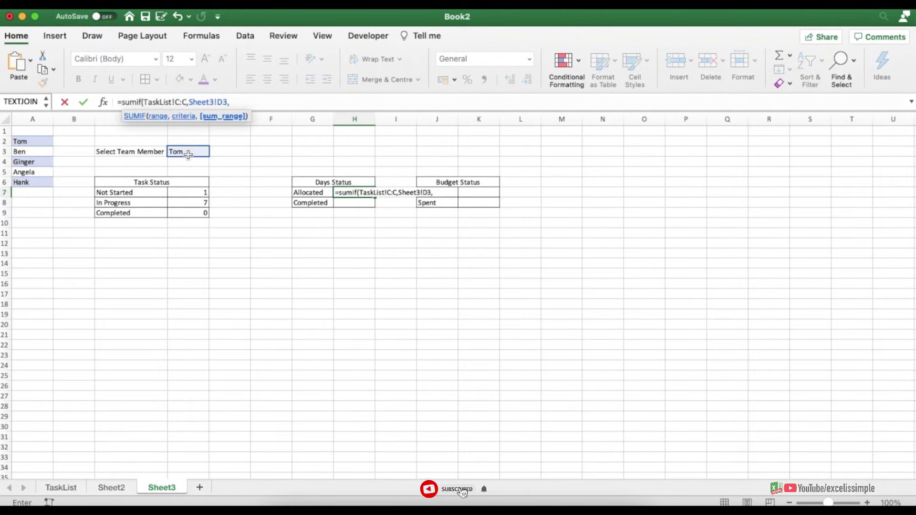
- Complete the H7 formula with TaskList column E (ETA Days) as the sum range
{"action": "left_click", "coordinate": [63, 486]}
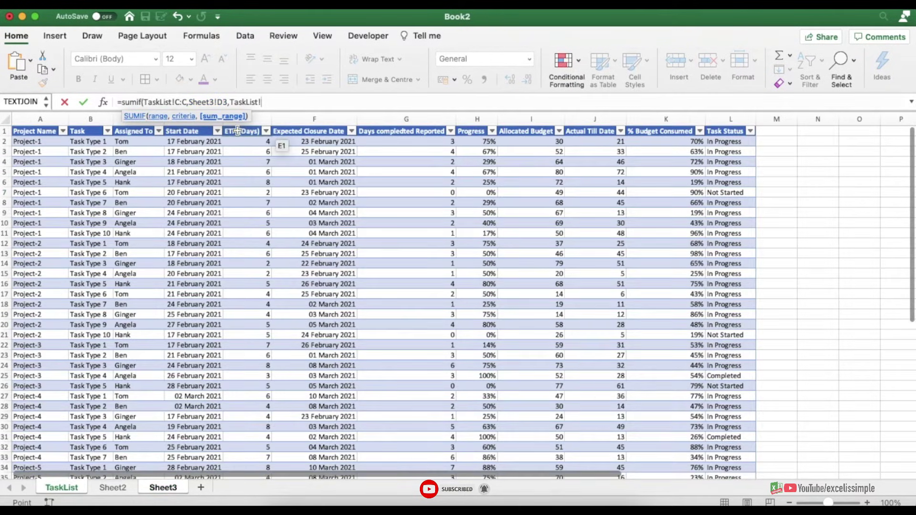
{"action": "left_click", "coordinate": [259, 116]}
{"action": "type", "text": ")"}
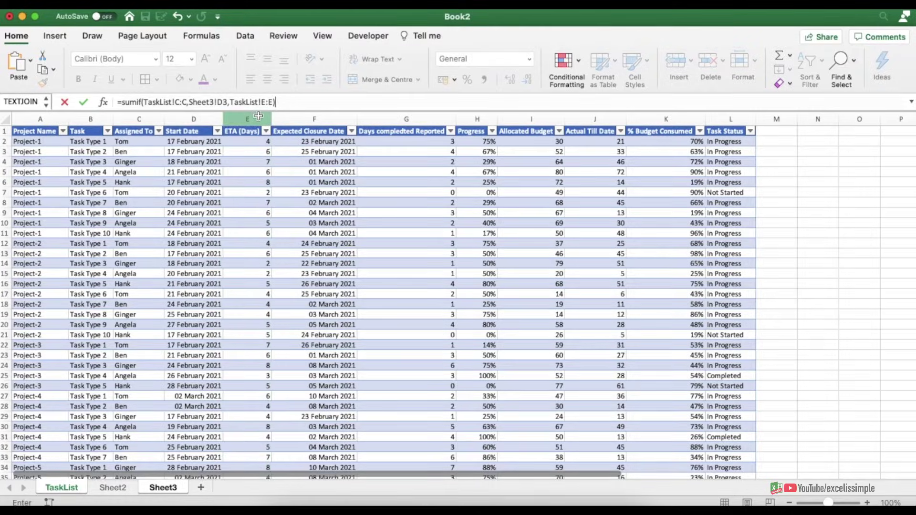
{"action": "key", "text": "Return"}
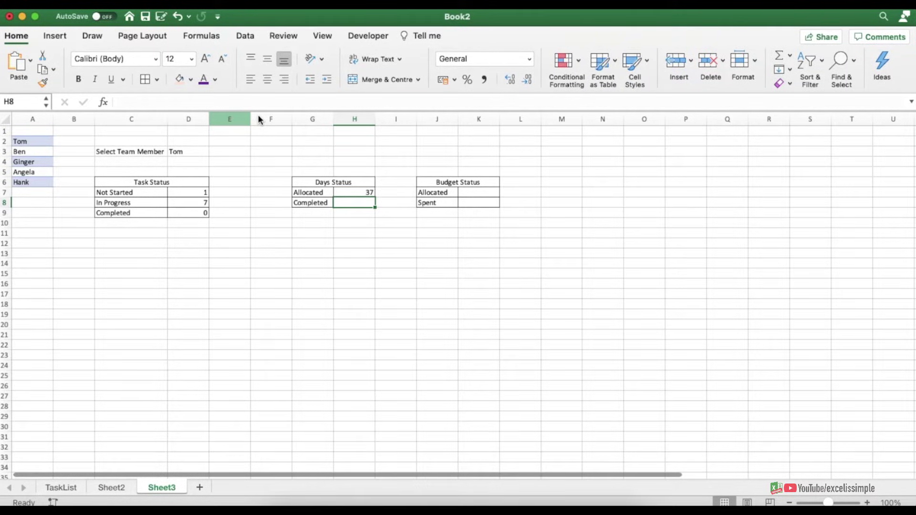
- Enter a SUMIF formula in H8 that totals TaskList column G (days completed reported) where column C matches the team member in D3
{"action": "type", "text": "="}
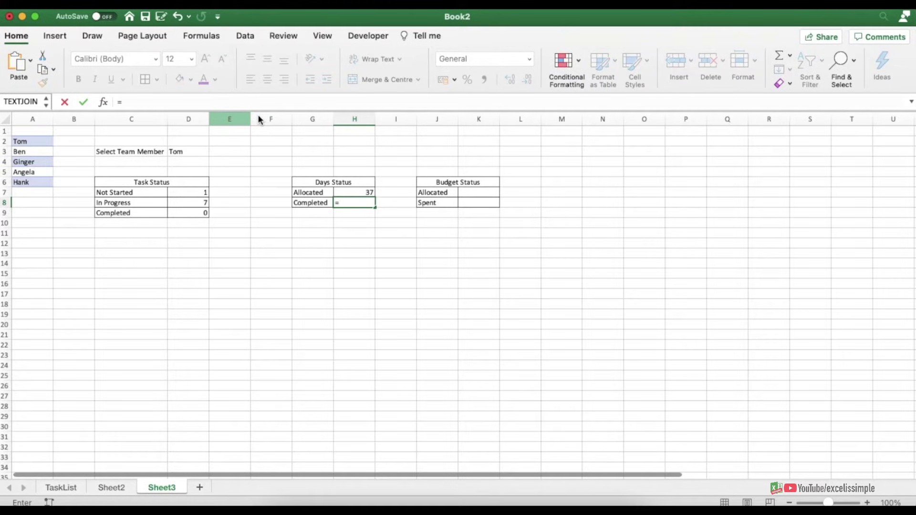
{"action": "type", "text": "sumif("}
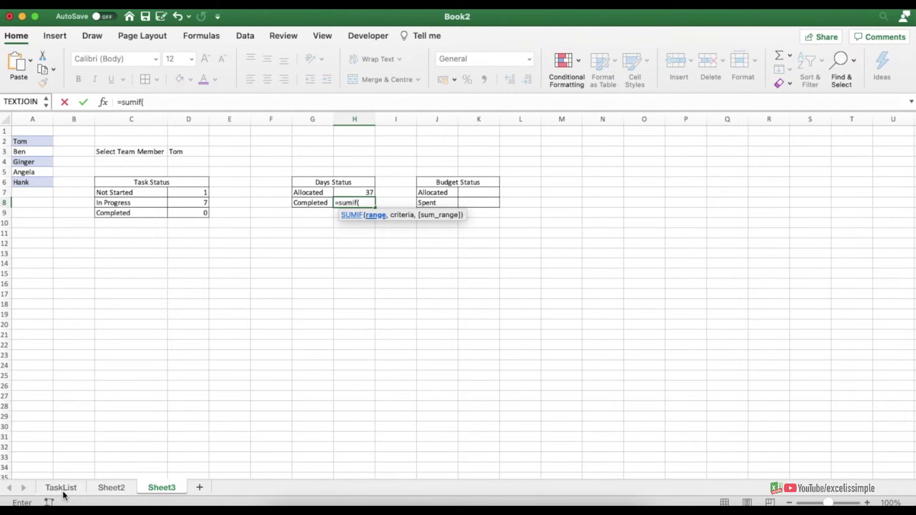
{"action": "left_click", "coordinate": [62, 490]}
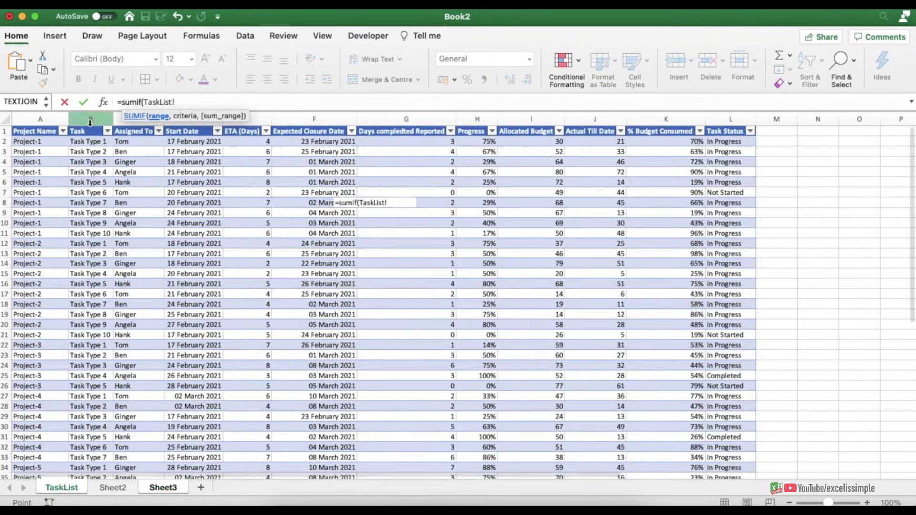
{"action": "left_click", "coordinate": [119, 119]}
{"action": "type", "text": ","}
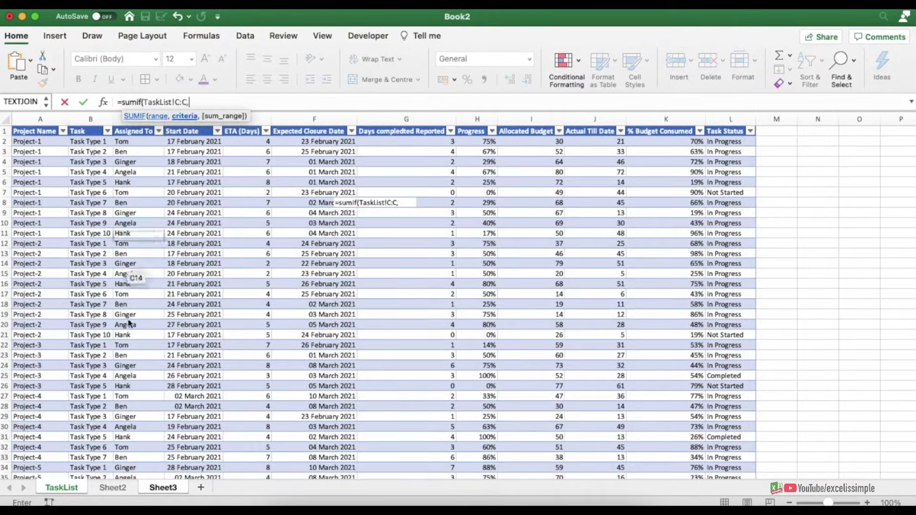
{"action": "left_click", "coordinate": [161, 487]}
{"action": "left_click", "coordinate": [189, 151]}
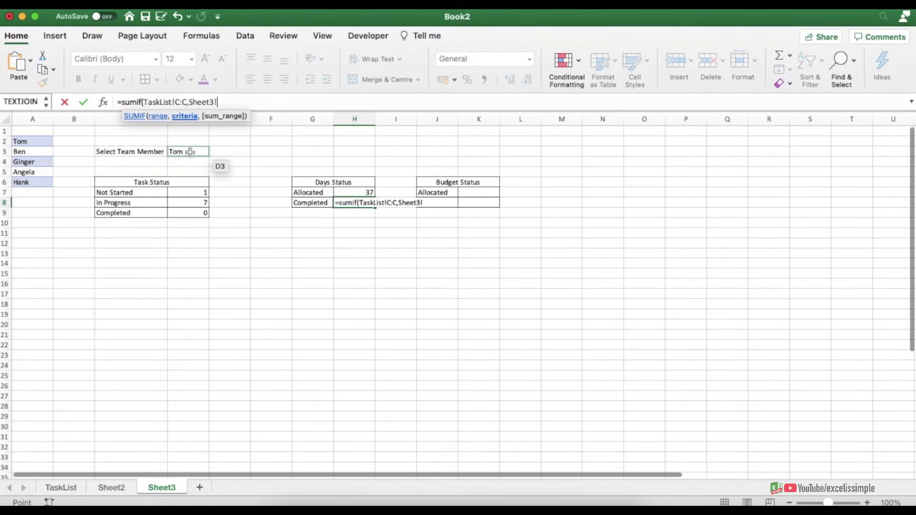
{"action": "type", "text": ","}
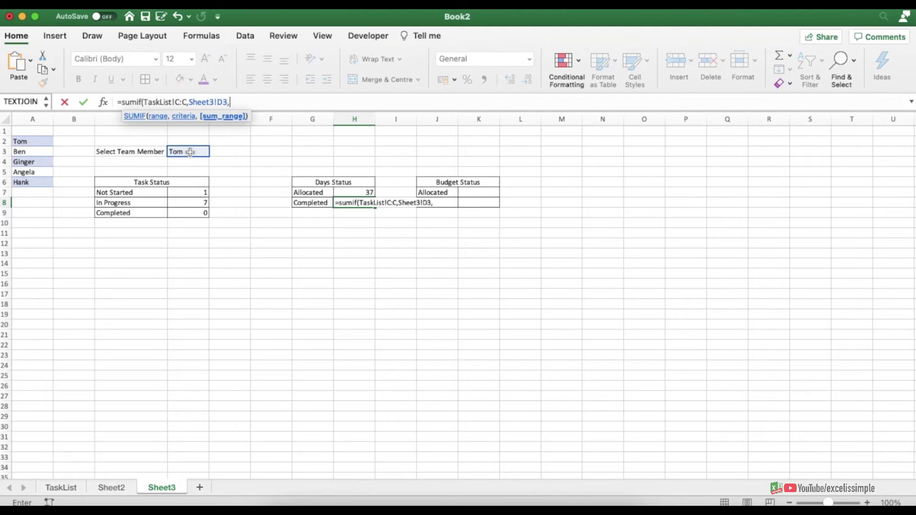
{"action": "left_click", "coordinate": [66, 488]}
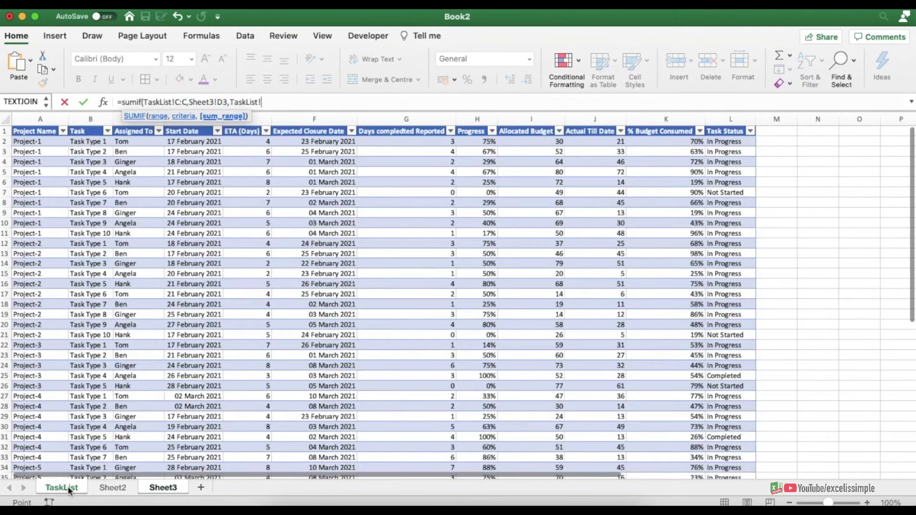
{"action": "left_click", "coordinate": [422, 118]}
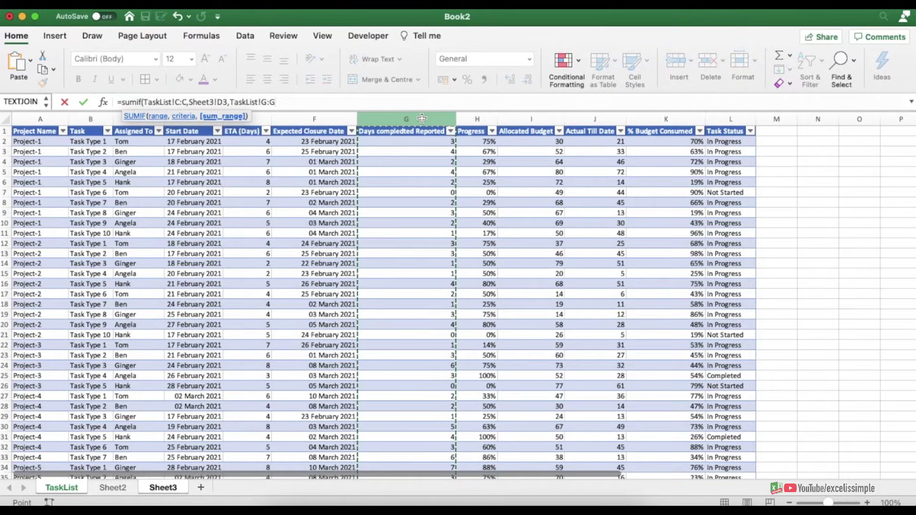
{"action": "type", "text": ")"}
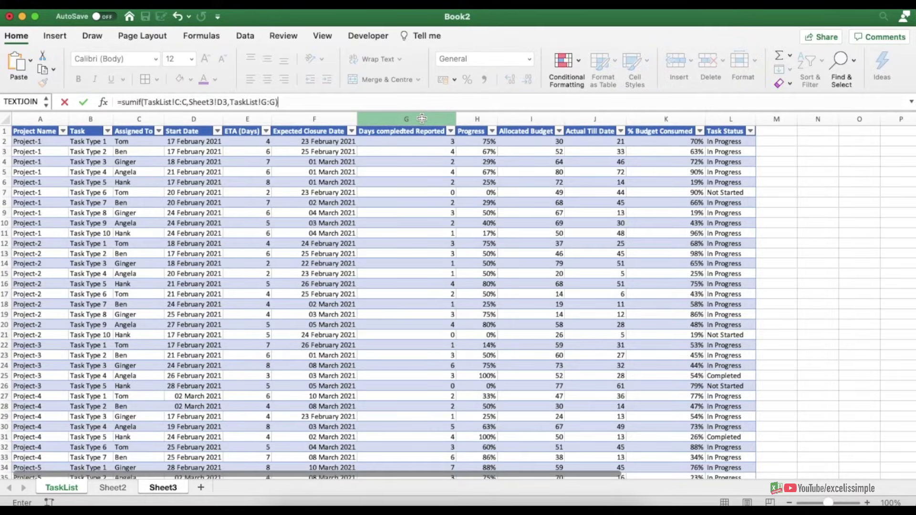
{"action": "key", "text": "Return"}
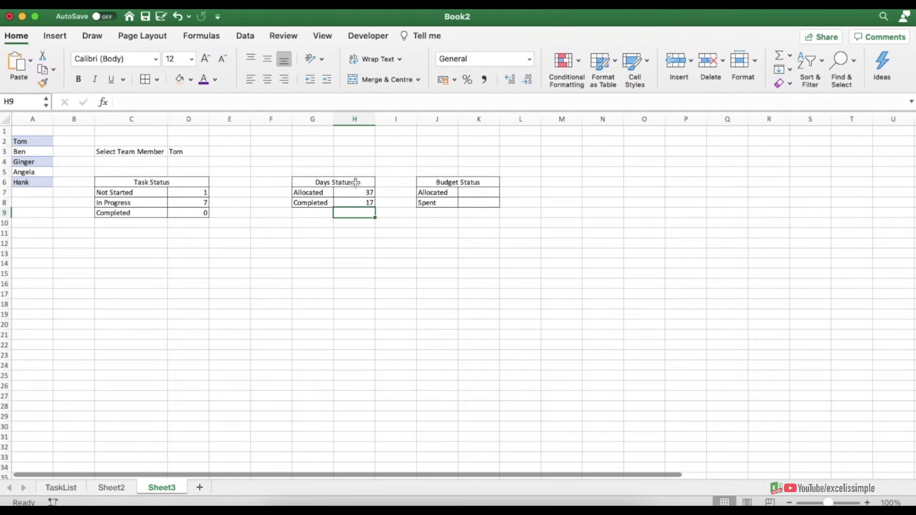
{"action": "left_click_drag", "start_coordinate": [306, 193], "coordinate": [355, 205]}
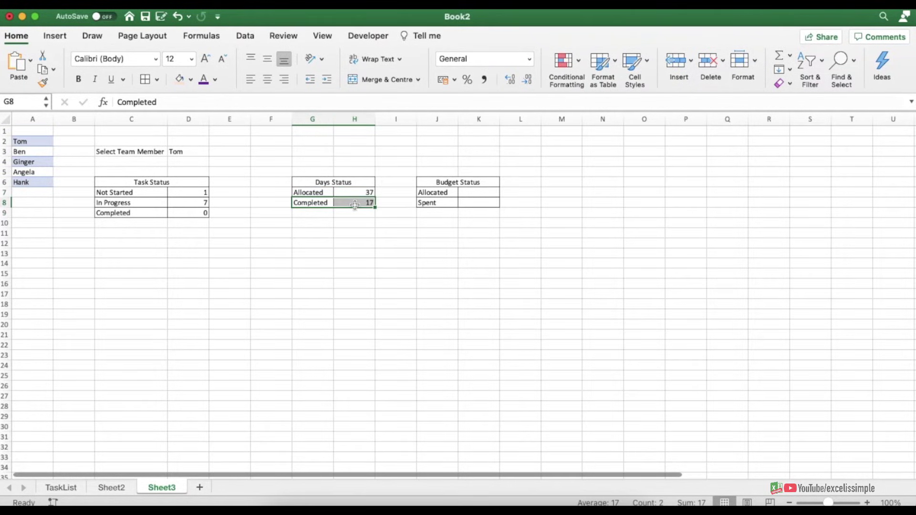
- Enter a SUMIF formula in K7 that totals TaskList column I (Allocated Budget) where column C matches the team member in D3
{"action": "left_click", "coordinate": [458, 182]}
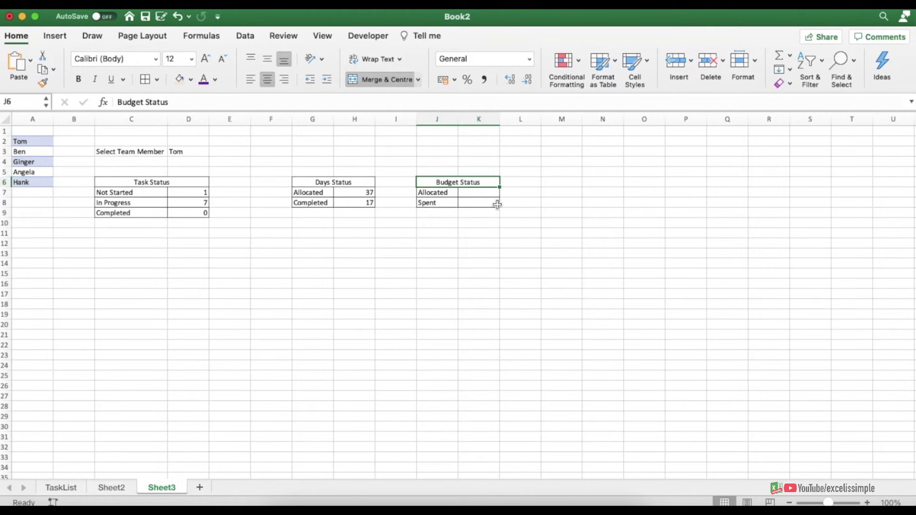
{"action": "key", "text": "Down"}
{"action": "key", "text": "Right"}
{"action": "type", "text": "=sumif("}
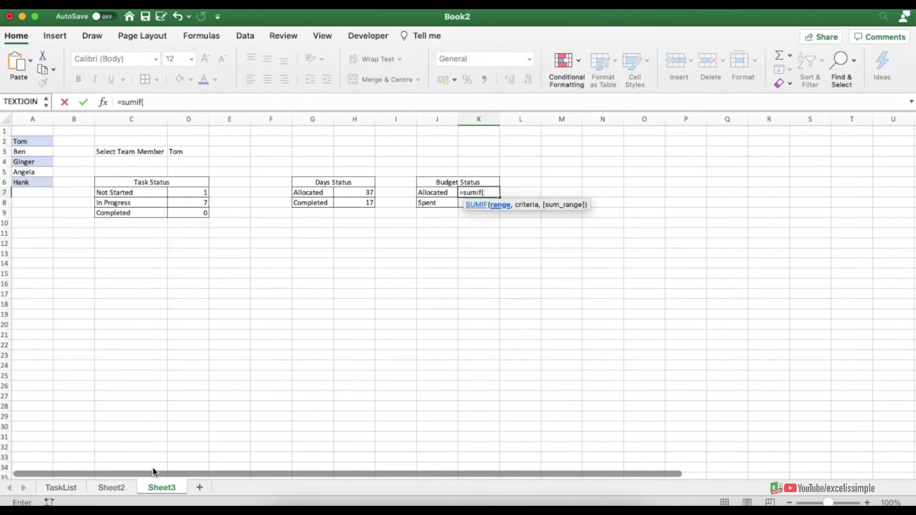
{"action": "left_click", "coordinate": [66, 484]}
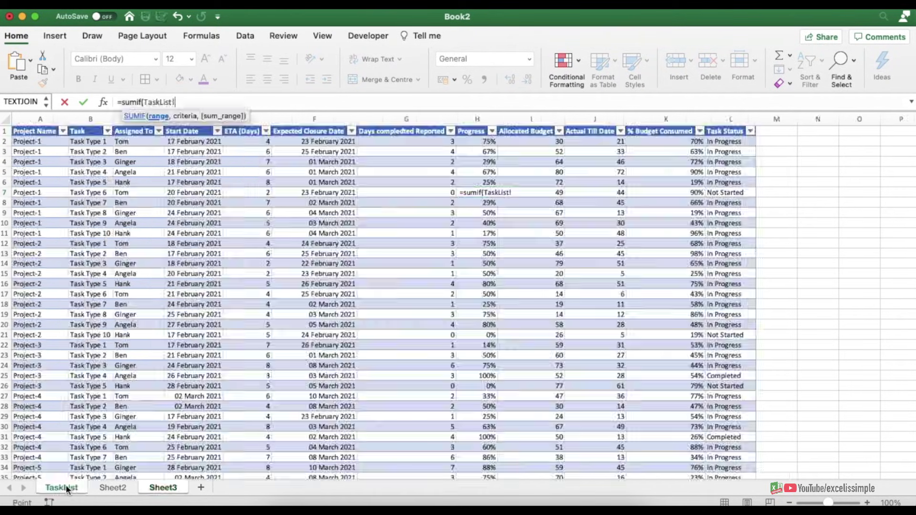
{"action": "left_click", "coordinate": [120, 119]}
{"action": "type", "text": ","}
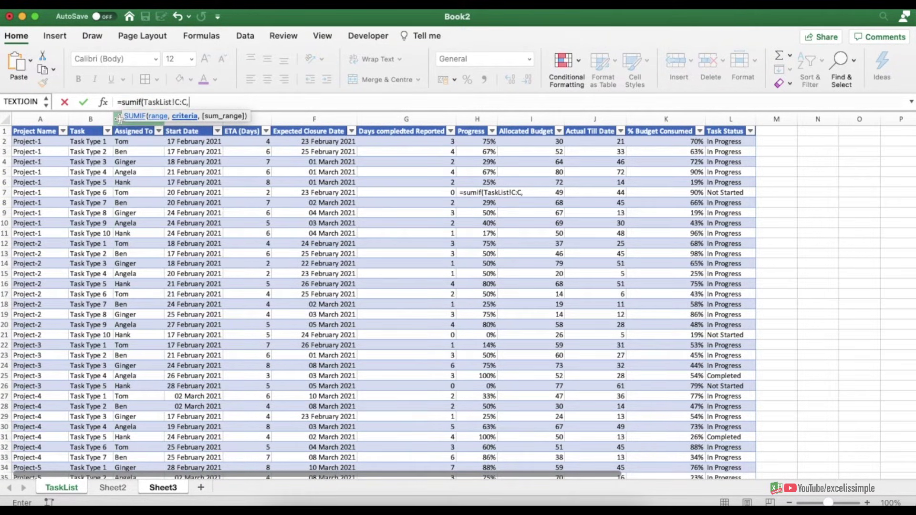
{"action": "left_click", "coordinate": [162, 487]}
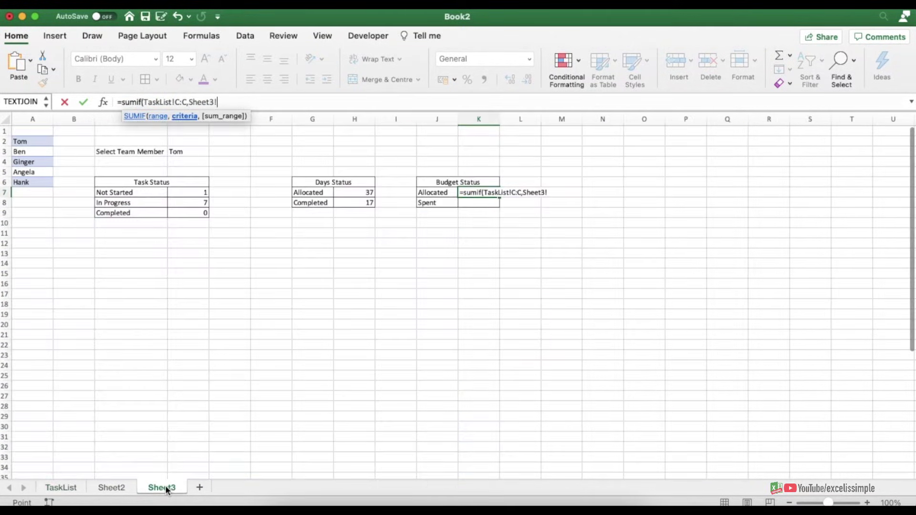
{"action": "left_click", "coordinate": [181, 151]}
{"action": "type", "text": ","}
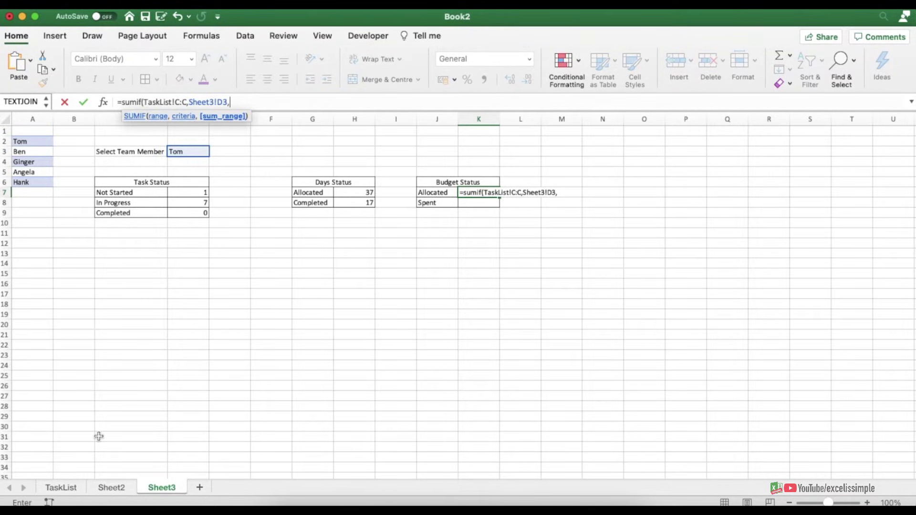
{"action": "left_click", "coordinate": [66, 488]}
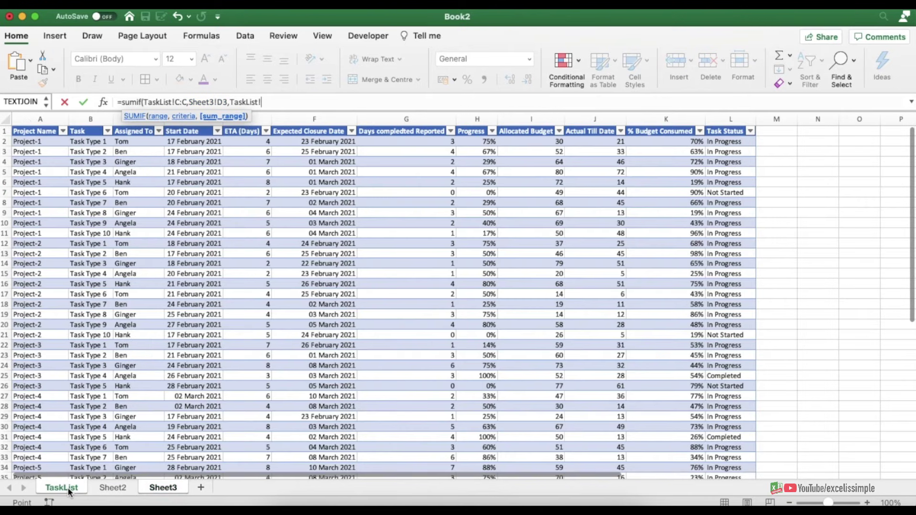
{"action": "left_click", "coordinate": [538, 119]}
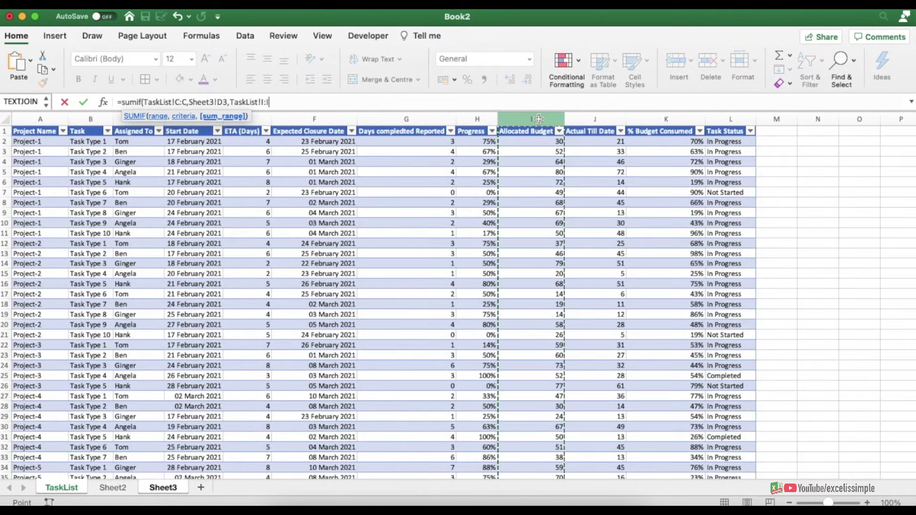
{"action": "type", "text": ")"}
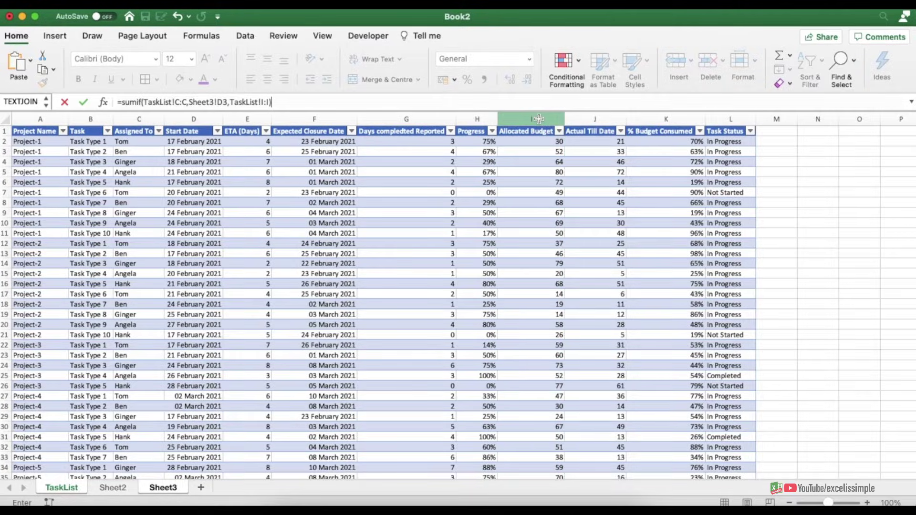
{"action": "key", "text": "Escape"}
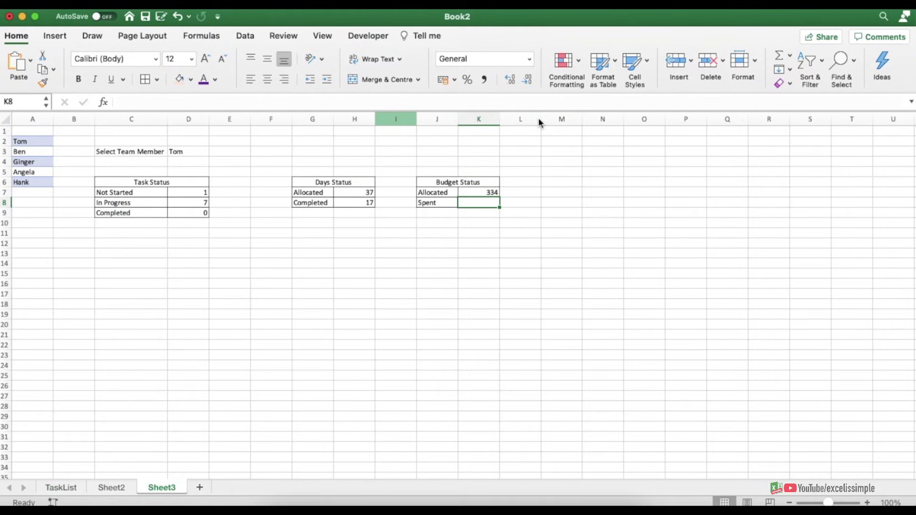
- Enter a SUMIF formula in K8 that totals TaskList column J (Actual Till Date) where column C matches the team member in D3
{"action": "type", "text": "=sum"}
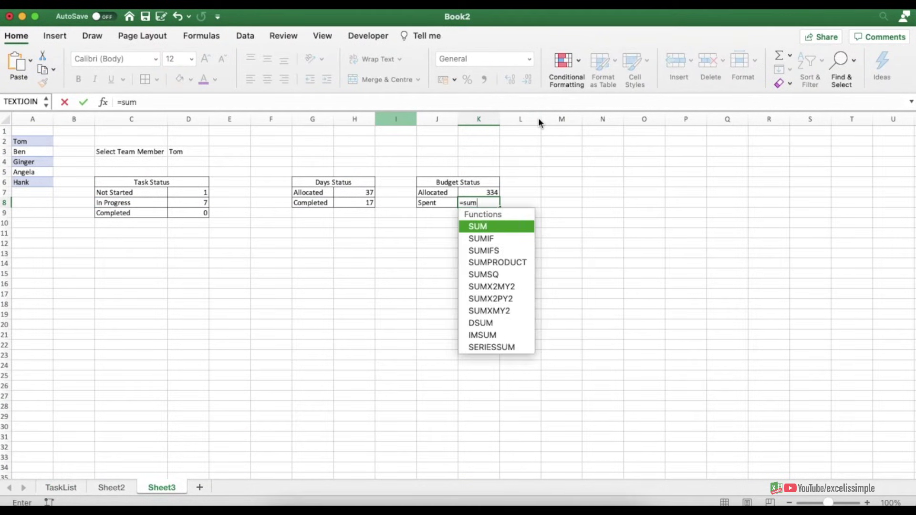
{"action": "type", "text": "if("}
{"action": "left_click", "coordinate": [60, 488]}
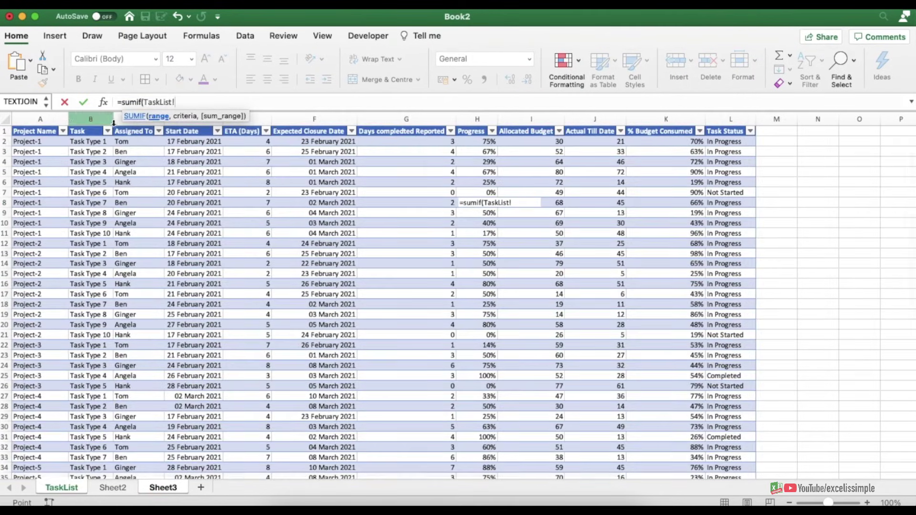
{"action": "left_click", "coordinate": [116, 119]}
{"action": "type", "text": ","}
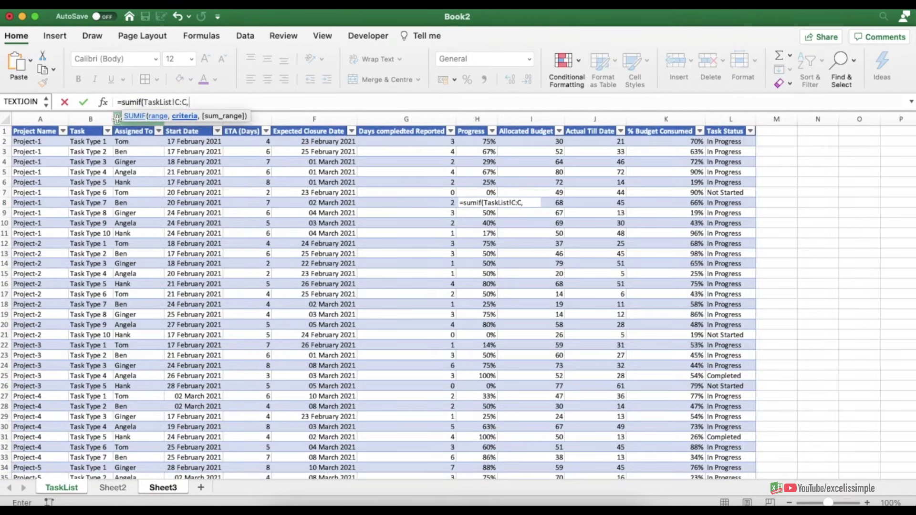
{"action": "left_click", "coordinate": [163, 487]}
{"action": "left_click", "coordinate": [186, 150]}
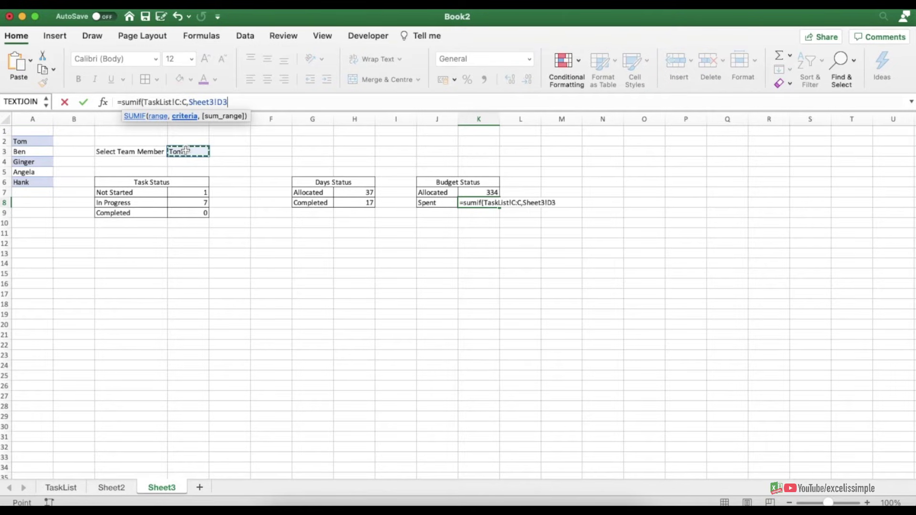
{"action": "type", "text": ","}
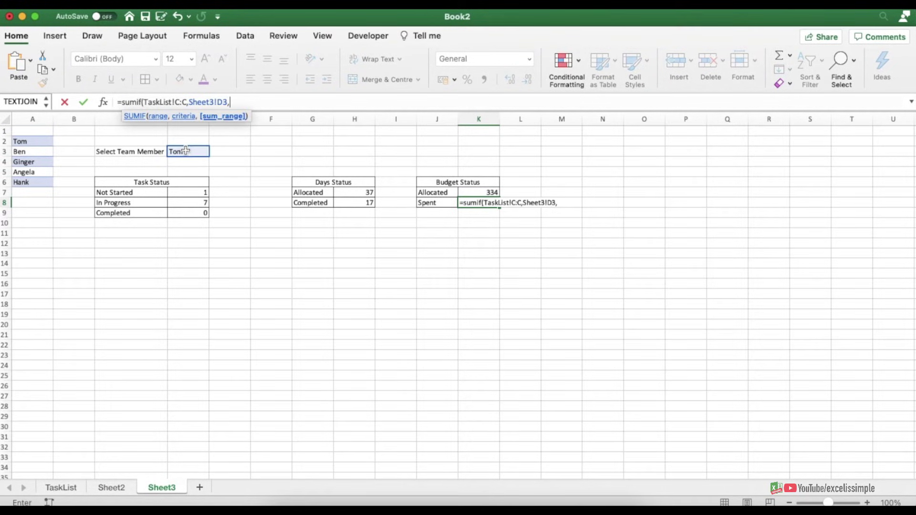
{"action": "left_click", "coordinate": [65, 488]}
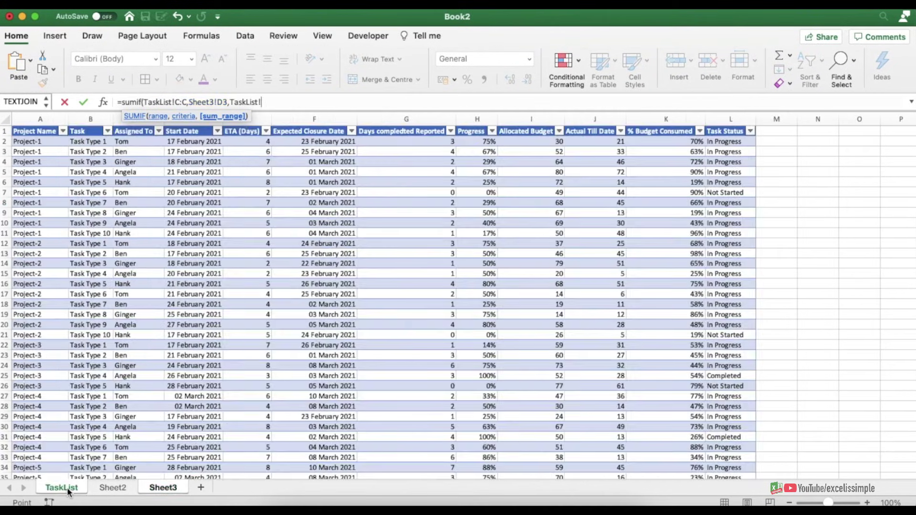
{"action": "left_click", "coordinate": [602, 118]}
{"action": "type", "text": ")"}
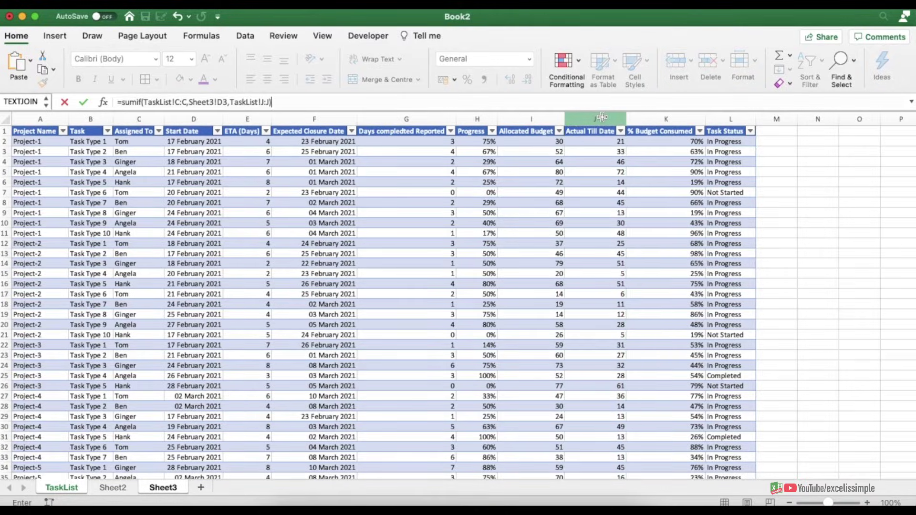
{"action": "key", "text": "Return"}
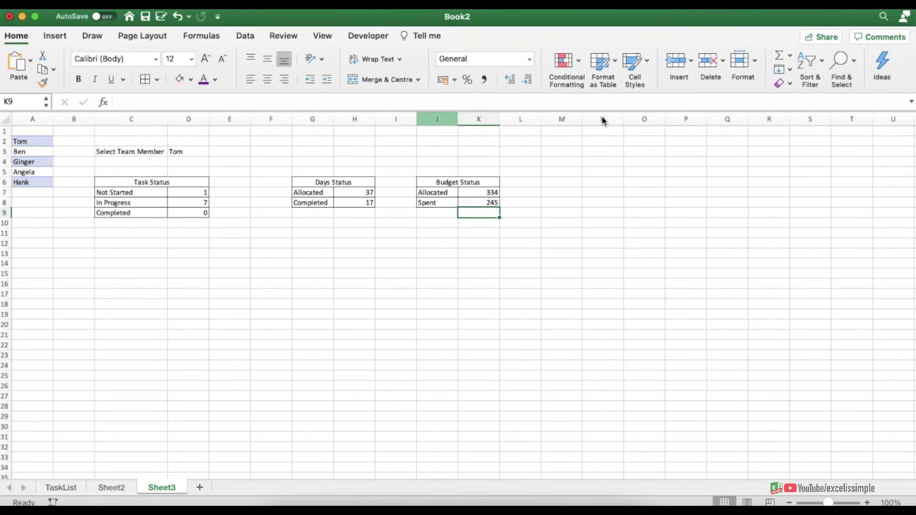
- Check the status tables by selecting the second, third and fourth team members in D3, and return to the first one
{"action": "left_click", "coordinate": [190, 153]}
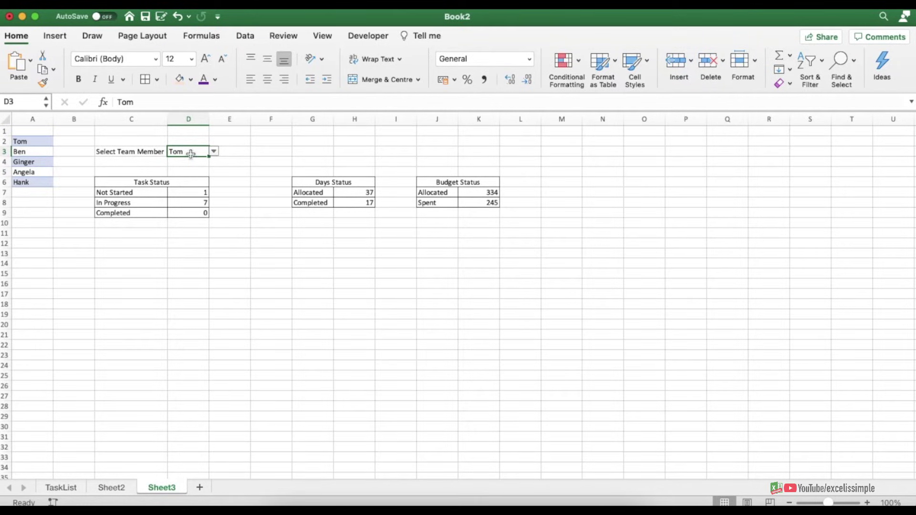
{"action": "left_click", "coordinate": [213, 152]}
{"action": "left_click", "coordinate": [192, 175]}
{"action": "left_click", "coordinate": [214, 152]}
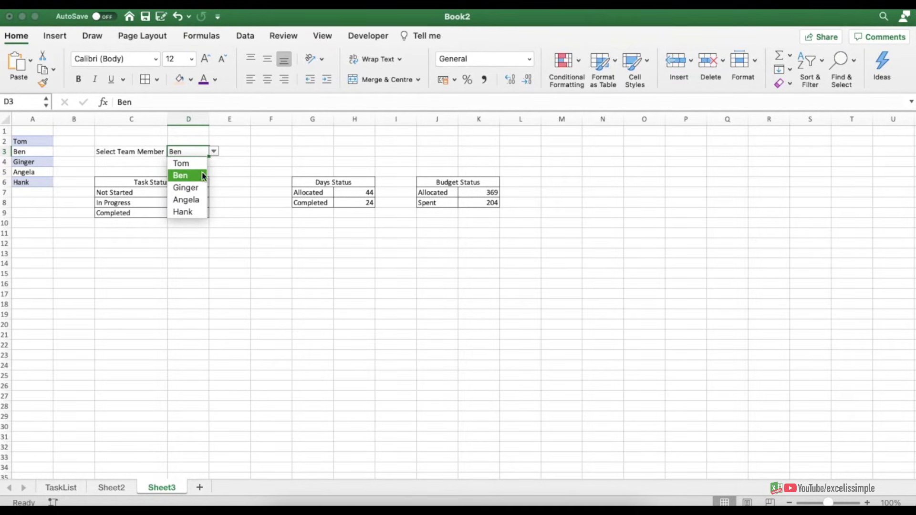
{"action": "left_click", "coordinate": [198, 189]}
{"action": "left_click", "coordinate": [214, 152]}
{"action": "left_click", "coordinate": [186, 199]}
{"action": "left_click", "coordinate": [213, 152]}
{"action": "left_click", "coordinate": [181, 163]}
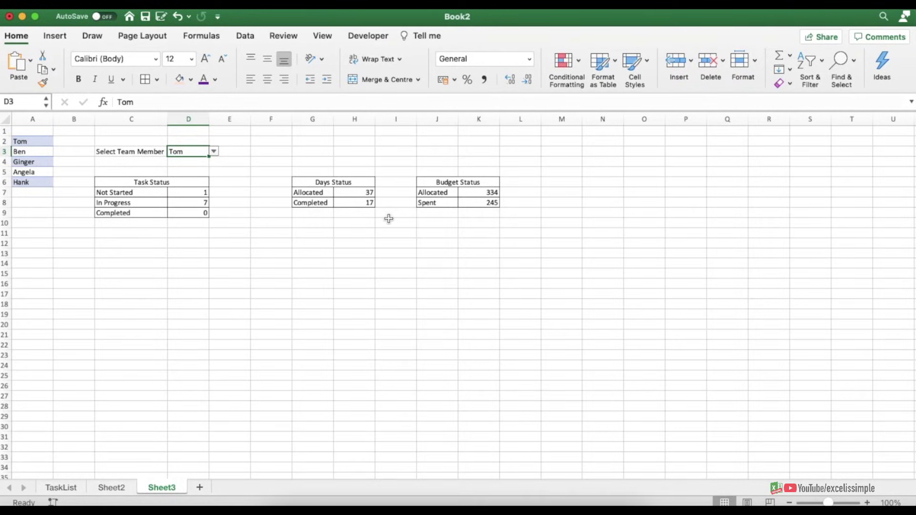
- Insert a 3-D pie chart of the task counts in C7:D9 with category and percentage labels, placed below the Task Status table
{"action": "left_click", "coordinate": [132, 237]}
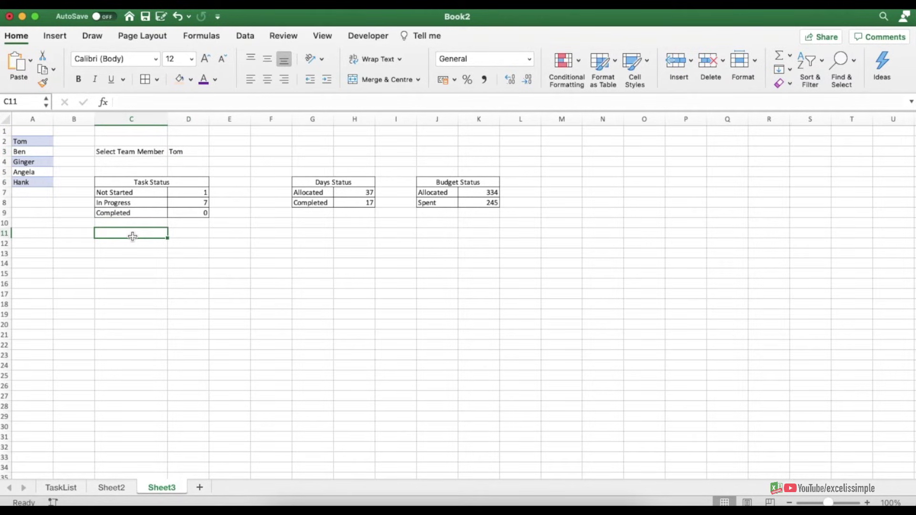
{"action": "left_click_drag", "start_coordinate": [148, 194], "coordinate": [179, 210]}
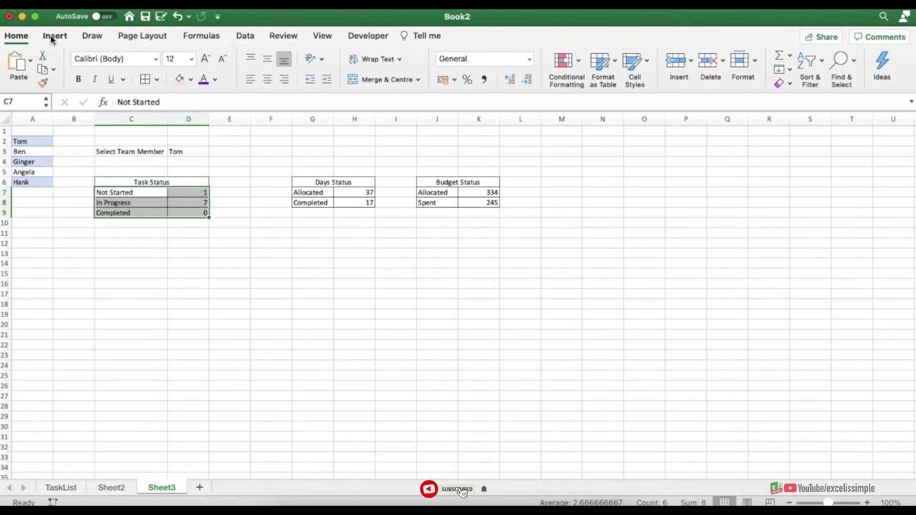
{"action": "left_click", "coordinate": [53, 36]}
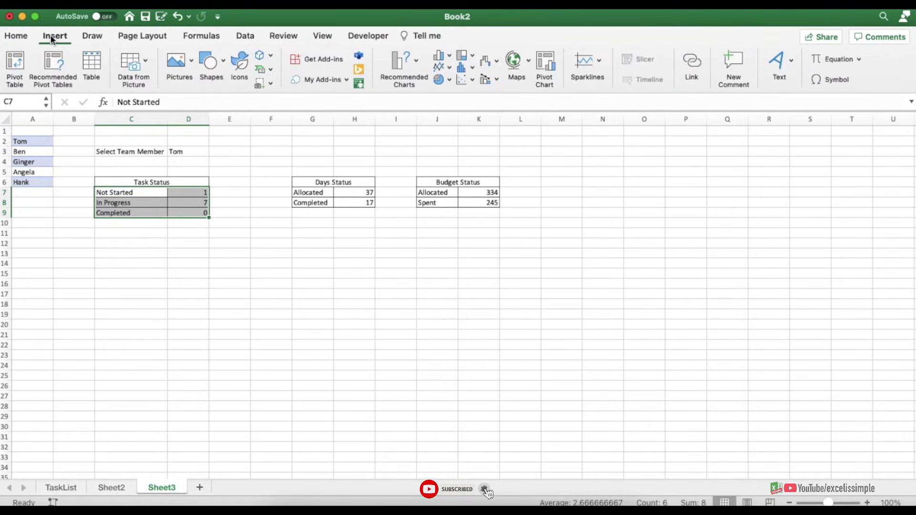
{"action": "left_click", "coordinate": [448, 81]}
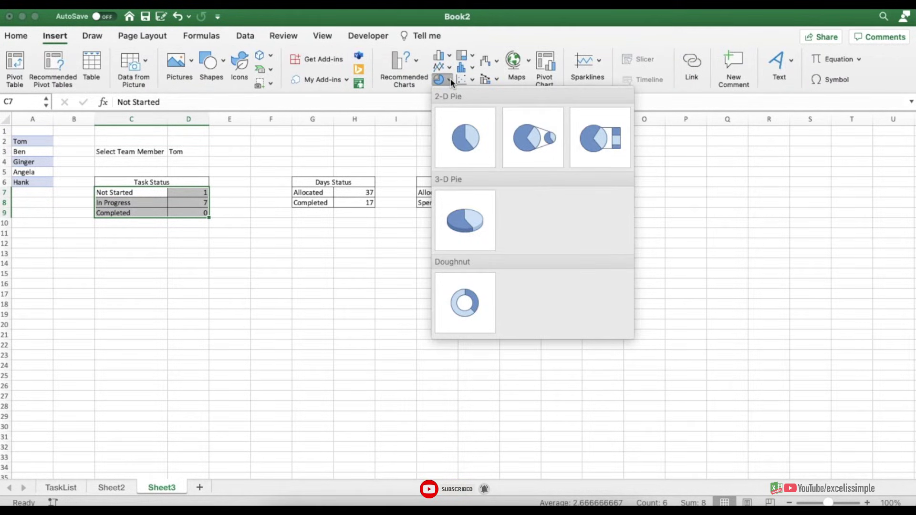
{"action": "left_click", "coordinate": [463, 200]}
{"action": "left_click_drag", "start_coordinate": [530, 235], "coordinate": [276, 223]}
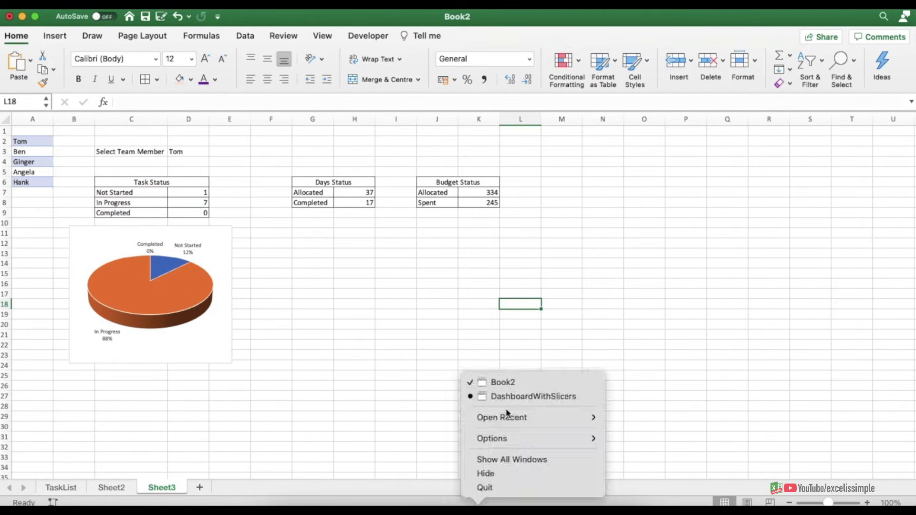
- Insert a doughnut chart of G7:H8, narrow it below the Days Status table, and select the Budget Status data in J7:K8
{"action": "left_click", "coordinate": [525, 389]}
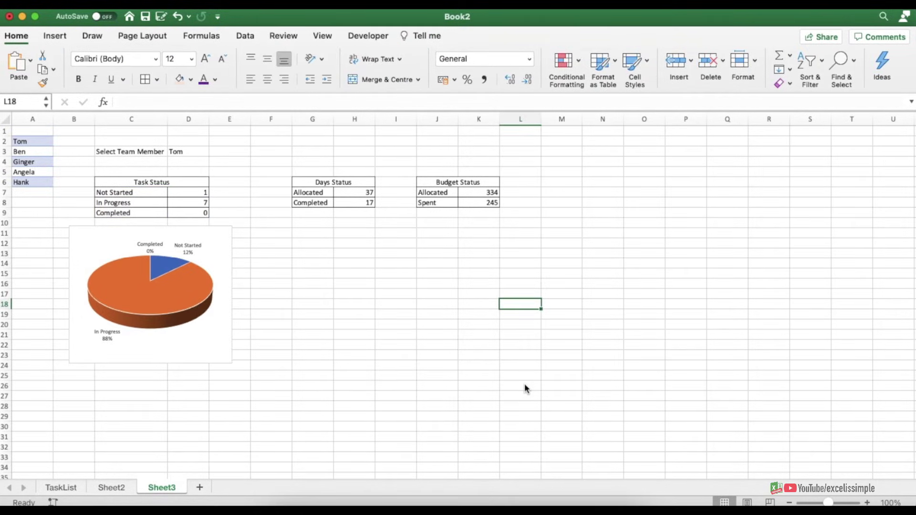
{"action": "left_click_drag", "start_coordinate": [317, 192], "coordinate": [353, 202]}
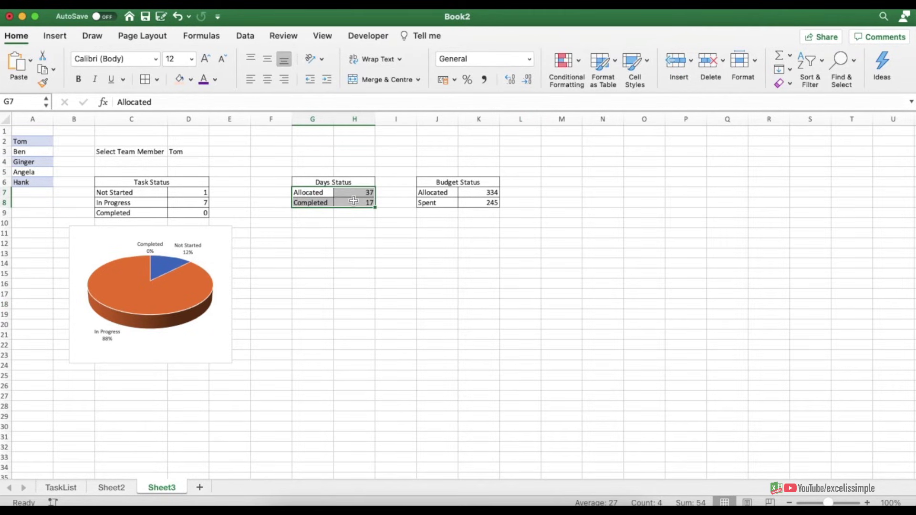
{"action": "left_click", "coordinate": [49, 37]}
{"action": "left_click", "coordinate": [402, 62]}
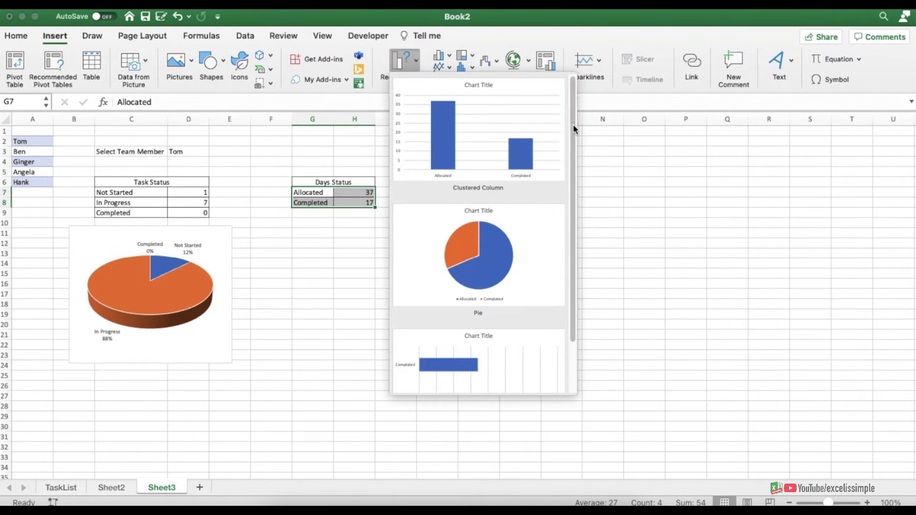
{"action": "left_click", "coordinate": [513, 33]}
{"action": "left_click", "coordinate": [462, 67]}
{"action": "left_click", "coordinate": [466, 158]}
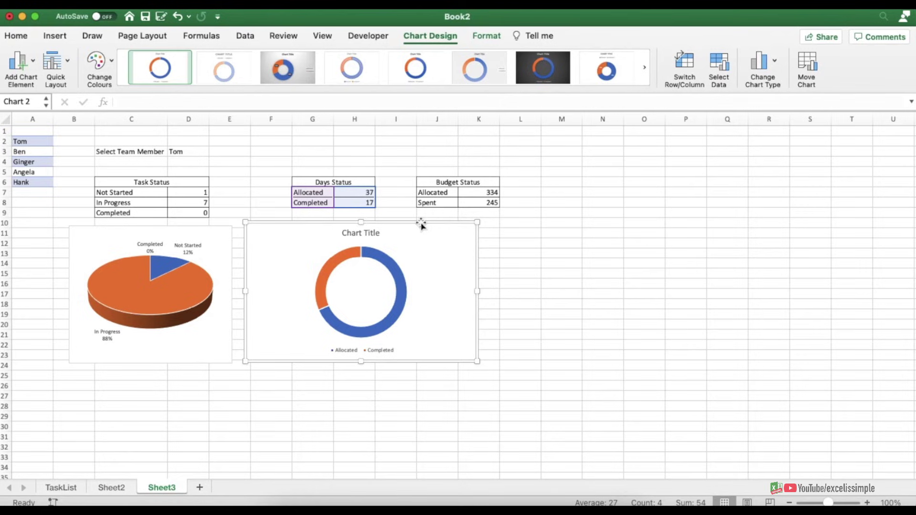
{"action": "left_click", "coordinate": [471, 303]}
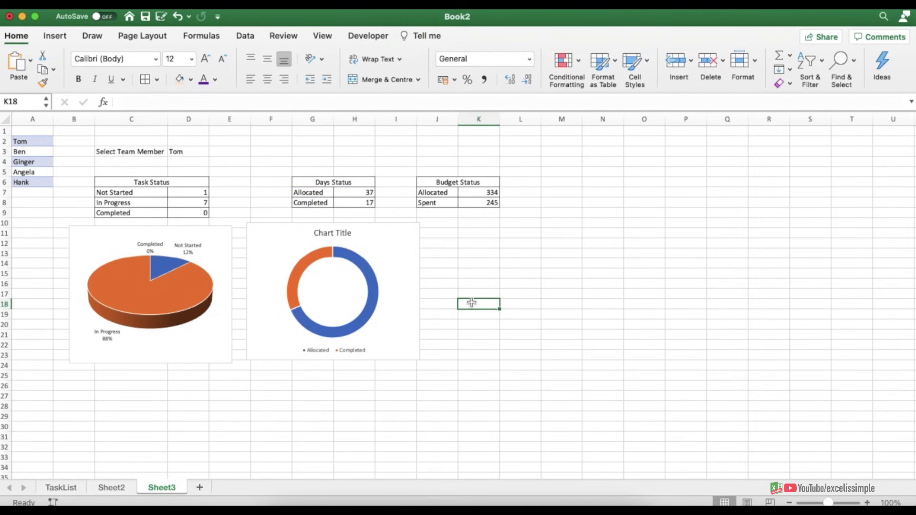
{"action": "left_click_drag", "start_coordinate": [432, 193], "coordinate": [479, 202]}
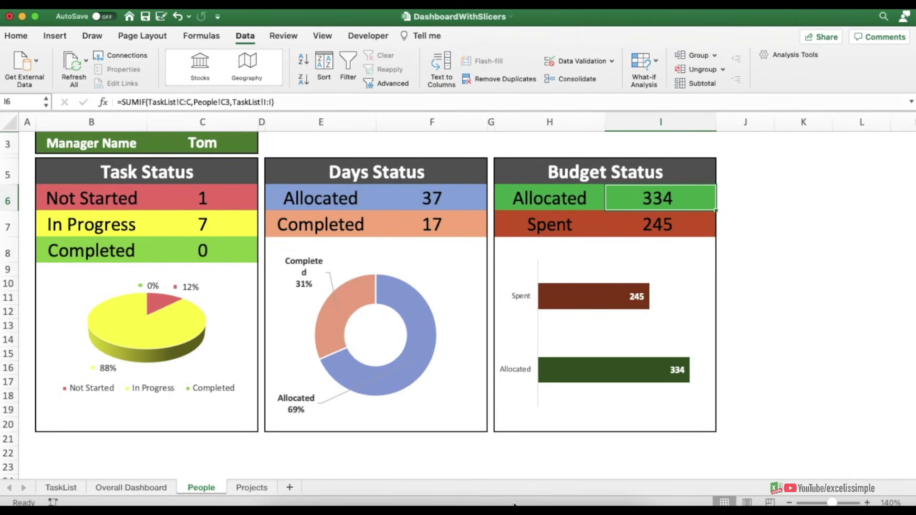
- In the DashboardWithSlicers workbook, check the People dashboard by selecting the third, fourth and fifth managers in C3, and return to the first
{"action": "left_click", "coordinate": [111, 144]}
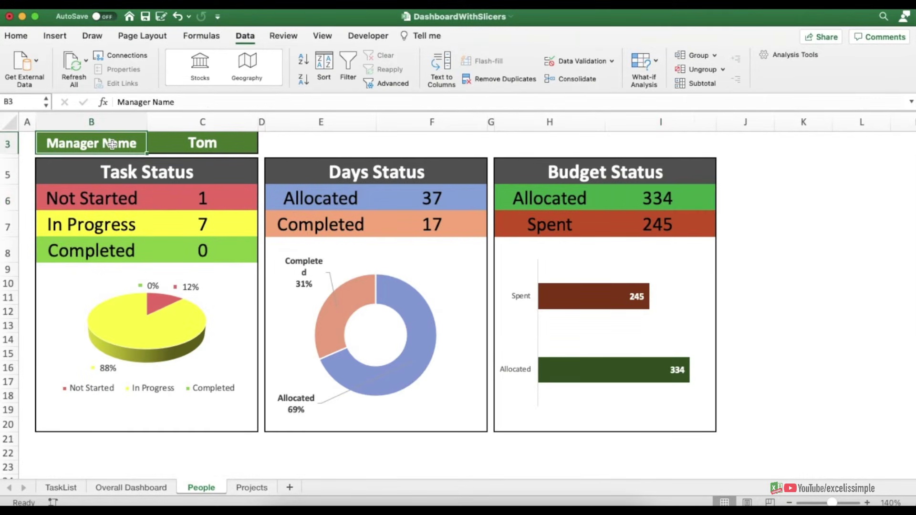
{"action": "left_click", "coordinate": [203, 143]}
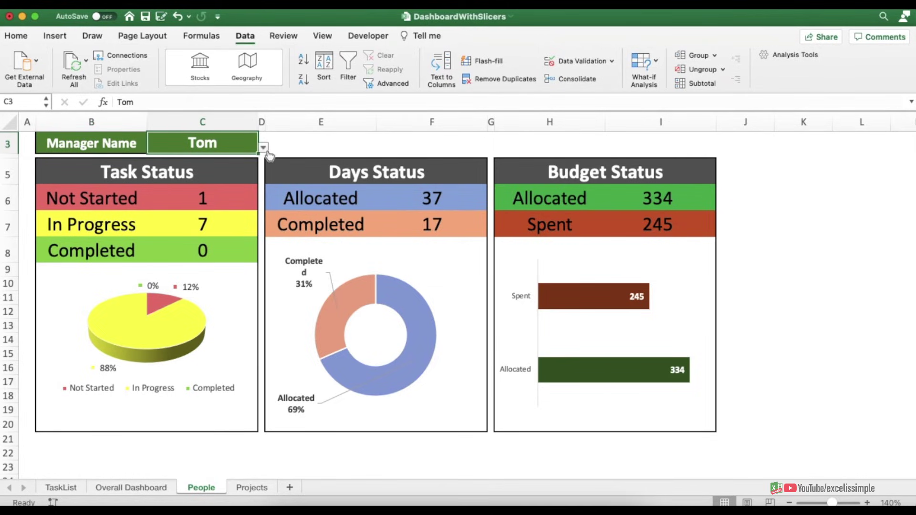
{"action": "left_click", "coordinate": [264, 148]}
{"action": "left_click", "coordinate": [169, 188]}
{"action": "left_click", "coordinate": [263, 148]}
{"action": "left_click", "coordinate": [173, 204]}
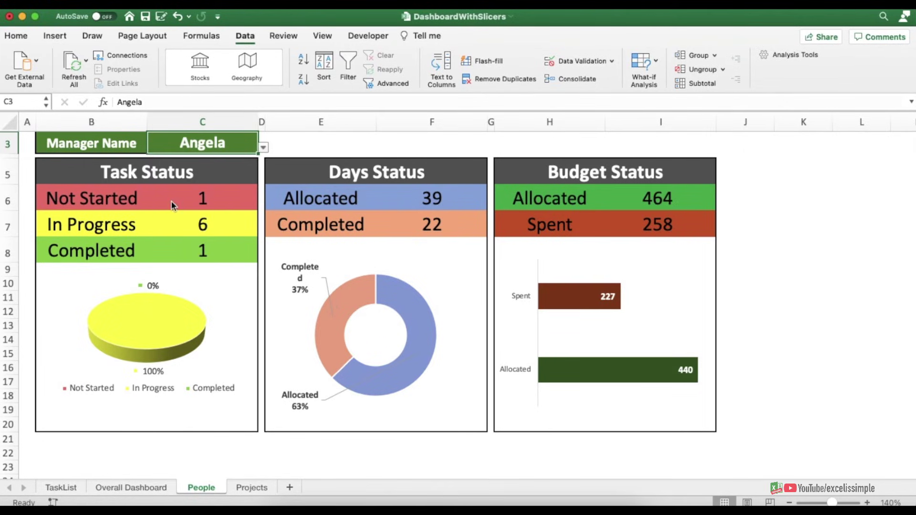
{"action": "left_click", "coordinate": [264, 148]}
{"action": "left_click", "coordinate": [162, 209]}
{"action": "left_click", "coordinate": [264, 148]}
{"action": "left_click", "coordinate": [161, 160]}
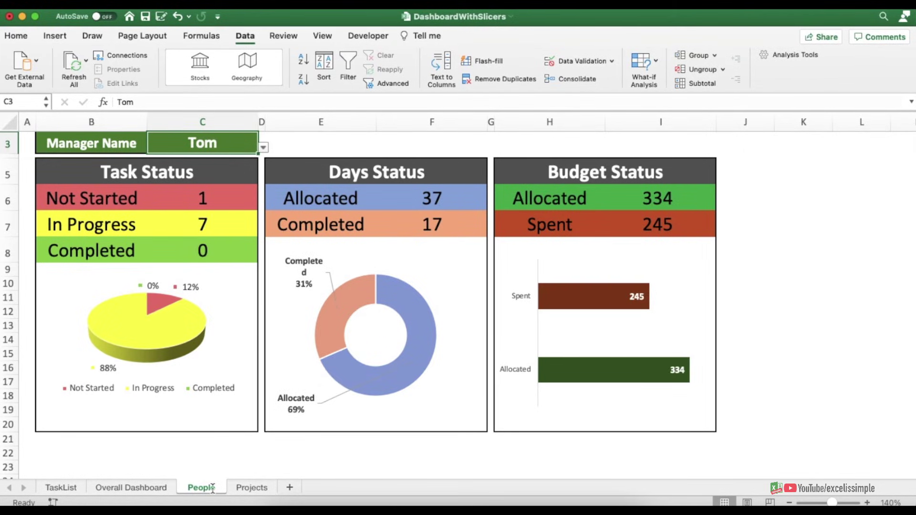
- On the Projects sheet, examine the three summary tables, the formulas in D4 and J4, and the Project 1 days, tasks and budget reports
{"action": "left_click", "coordinate": [249, 487]}
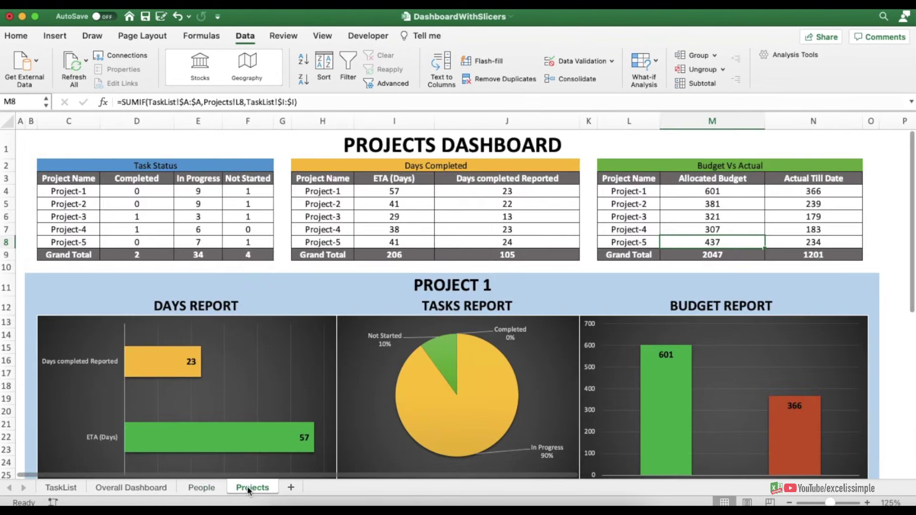
{"action": "left_click", "coordinate": [210, 164]}
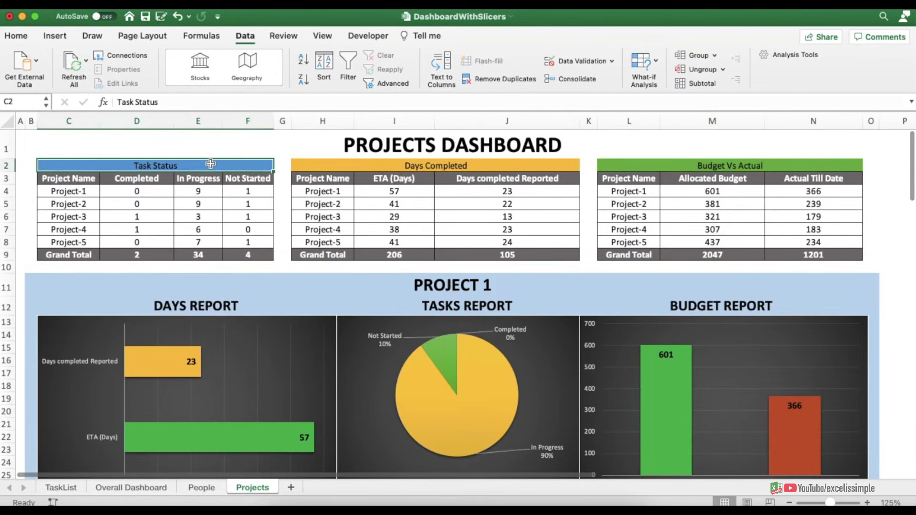
{"action": "left_click", "coordinate": [374, 164]}
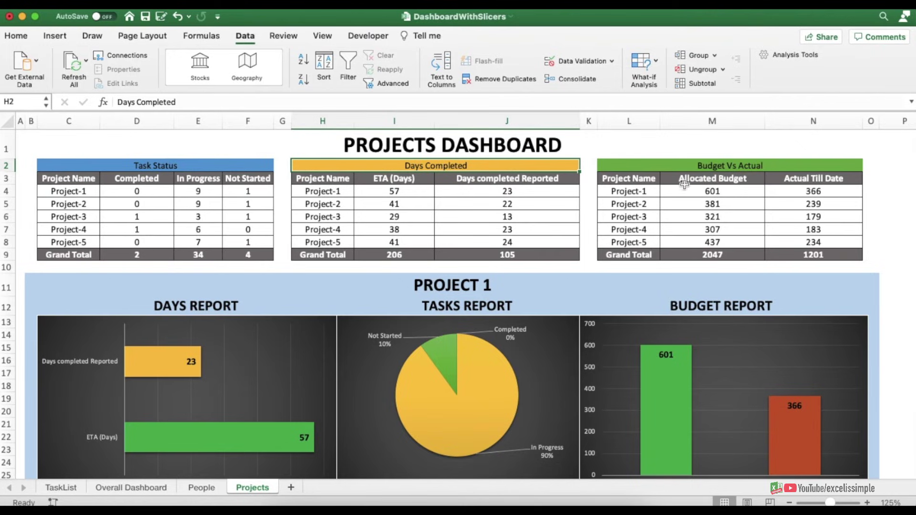
{"action": "left_click_drag", "start_coordinate": [72, 192], "coordinate": [81, 235]}
{"action": "left_click", "coordinate": [140, 190]}
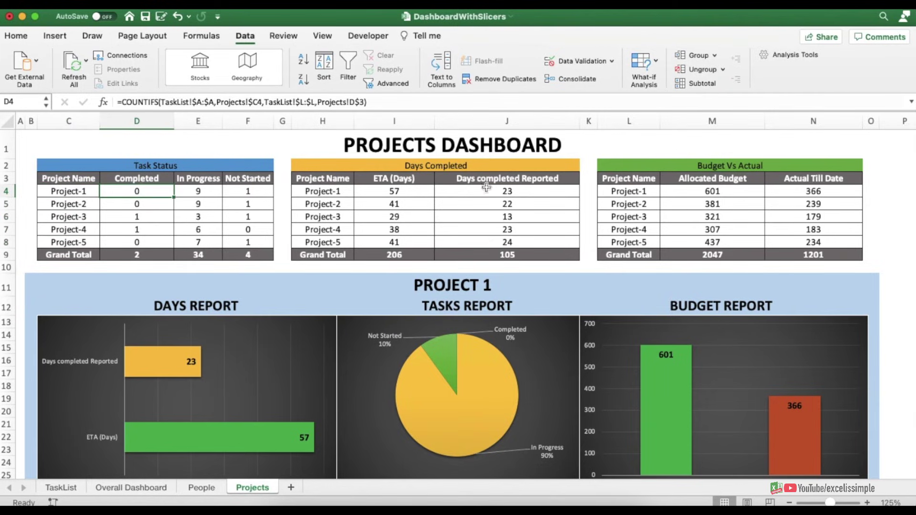
{"action": "left_click", "coordinate": [454, 193]}
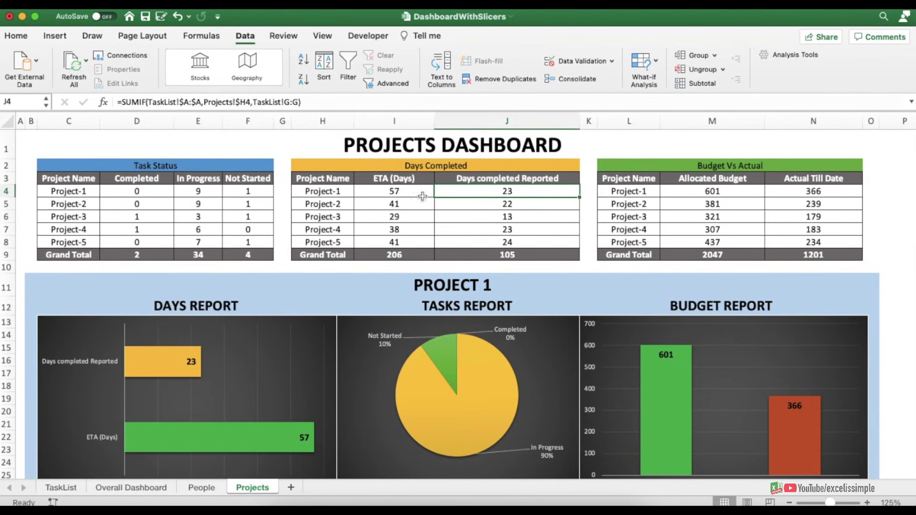
{"action": "scroll", "coordinate": [501, 225], "scroll_direction": "down", "scroll_amount": 1}
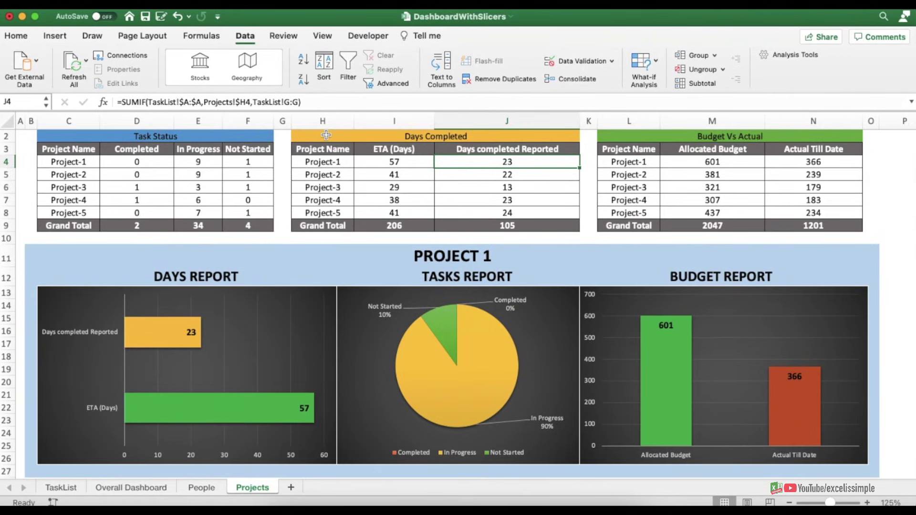
{"action": "left_click", "coordinate": [224, 277]}
{"action": "left_click", "coordinate": [470, 279]}
{"action": "left_click", "coordinate": [721, 278]}
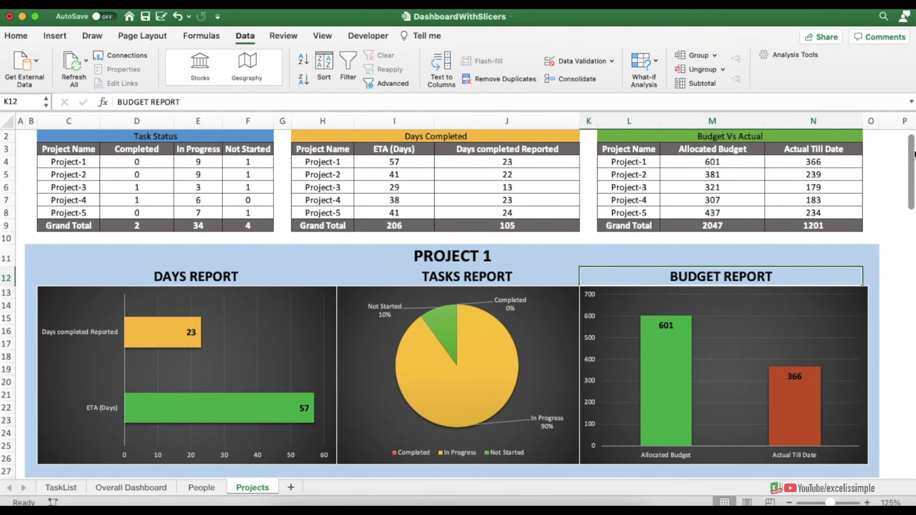
{"action": "left_click_drag", "start_coordinate": [913, 154], "coordinate": [890, 102]}
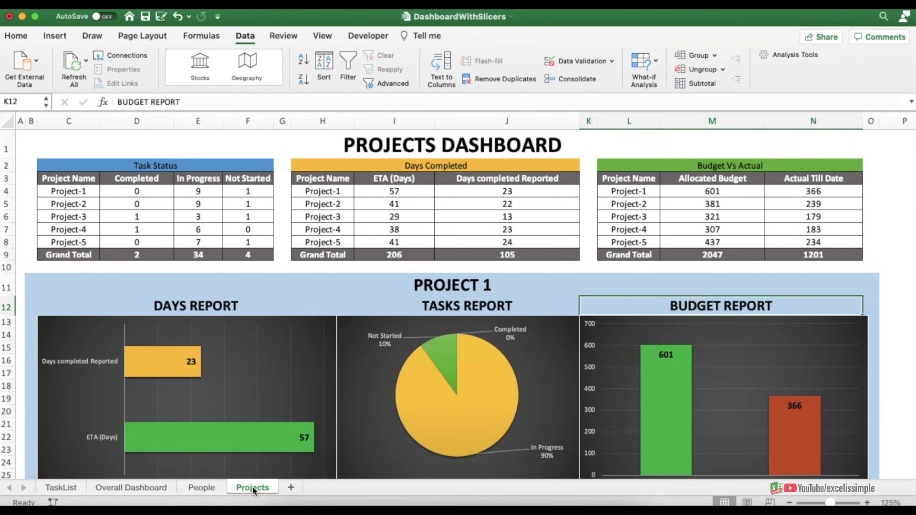
- View the TaskList sheet, and try the Overall Dashboard slicers by filtering on Project-1 and Task 1 and clearing each filter
{"action": "left_click", "coordinate": [61, 488]}
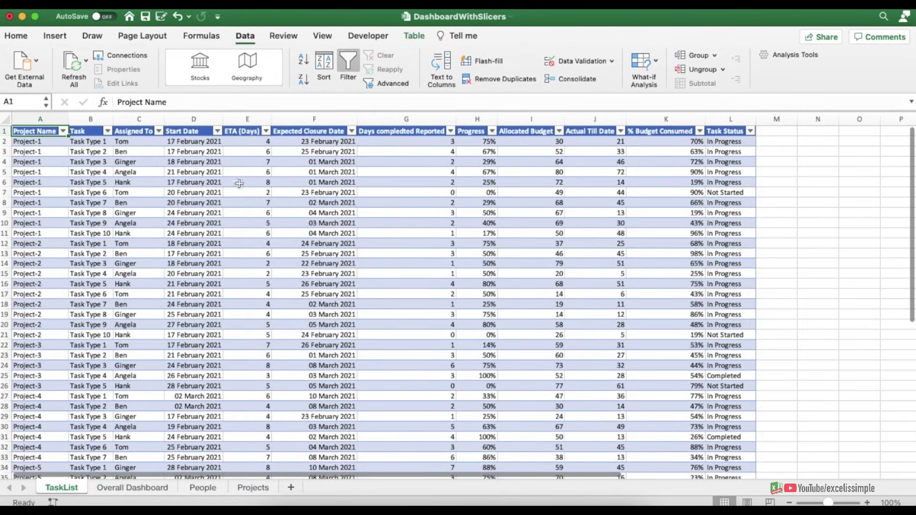
{"action": "left_click", "coordinate": [127, 490]}
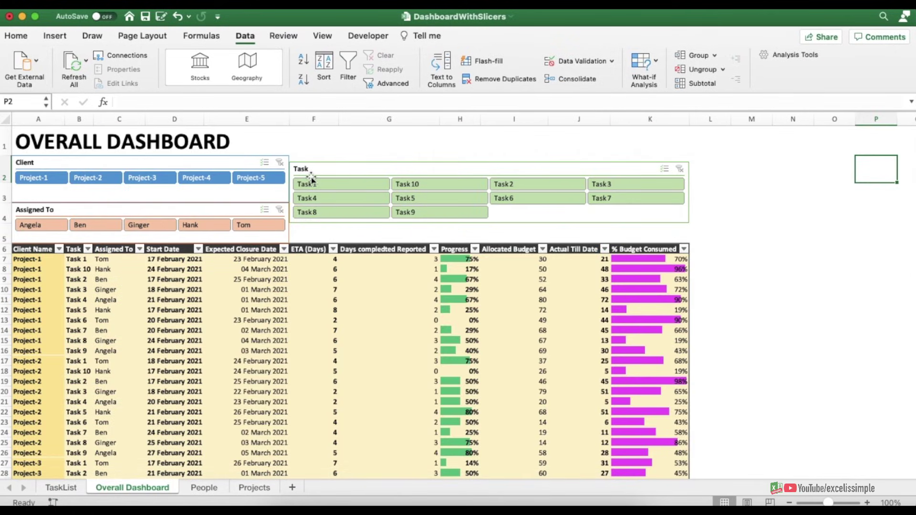
{"action": "left_click", "coordinate": [51, 177]}
{"action": "left_click", "coordinate": [280, 162]}
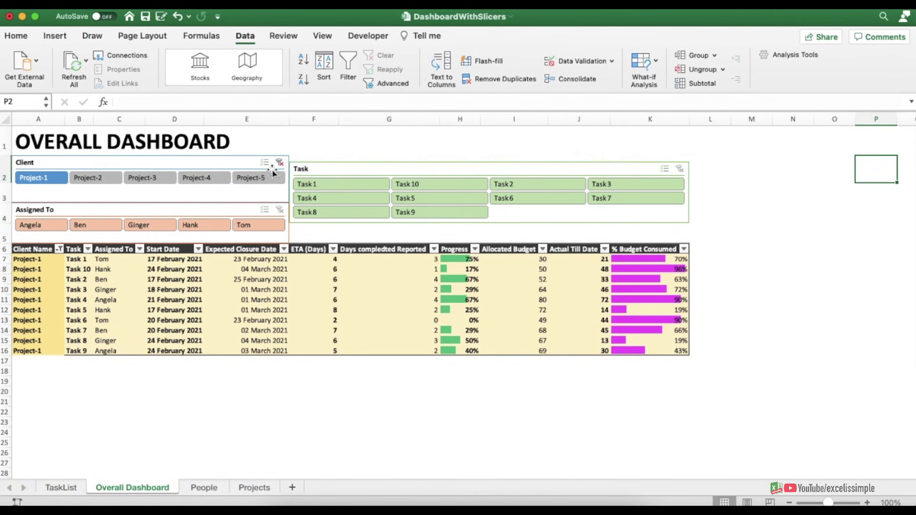
{"action": "left_click", "coordinate": [335, 183]}
{"action": "left_click", "coordinate": [351, 182]}
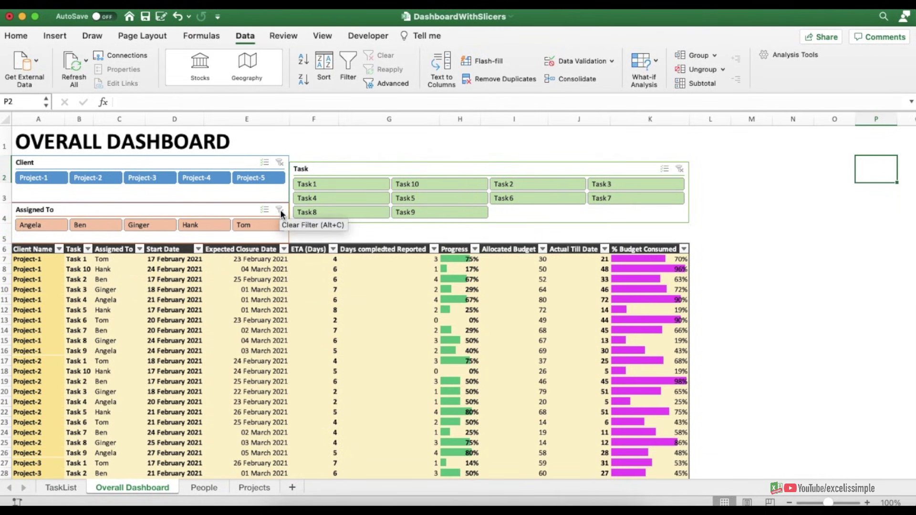
- Show the third manager's figures on the People sheet, and look through the project reports on the Projects sheet
{"action": "left_click", "coordinate": [202, 488]}
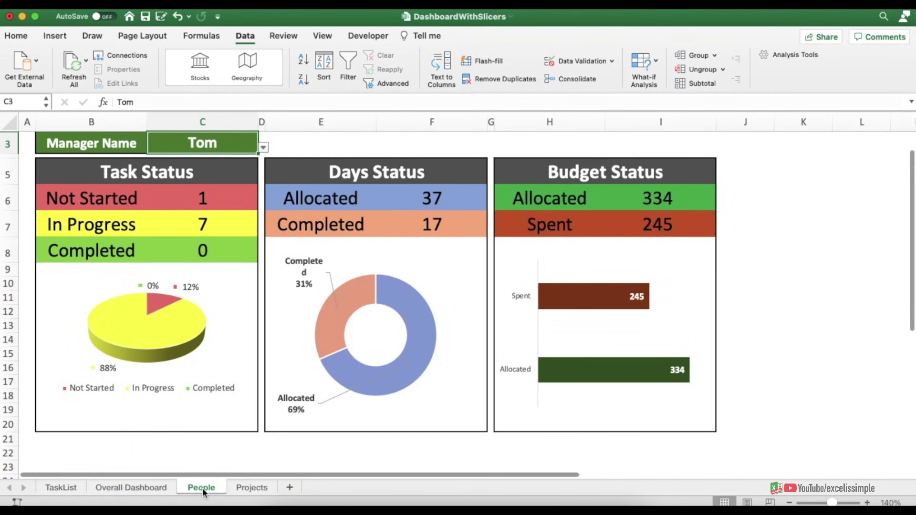
{"action": "left_click", "coordinate": [263, 147]}
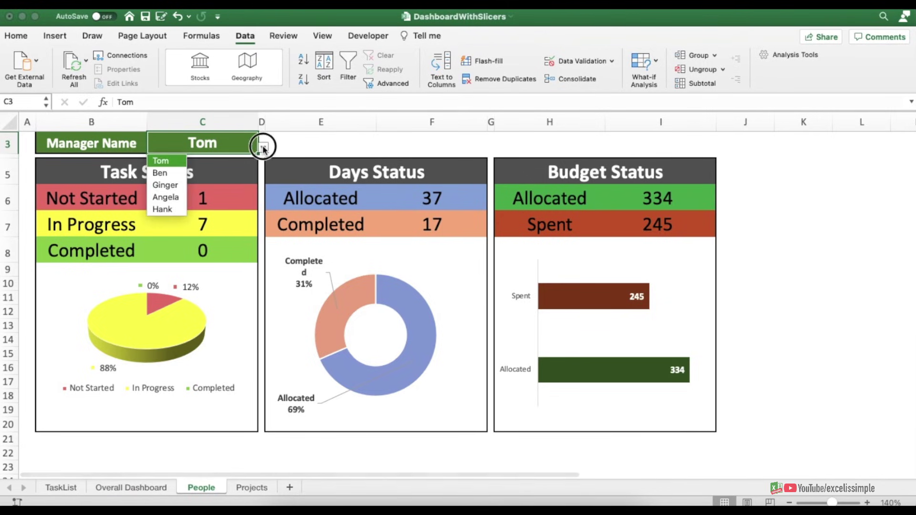
{"action": "left_click", "coordinate": [172, 186]}
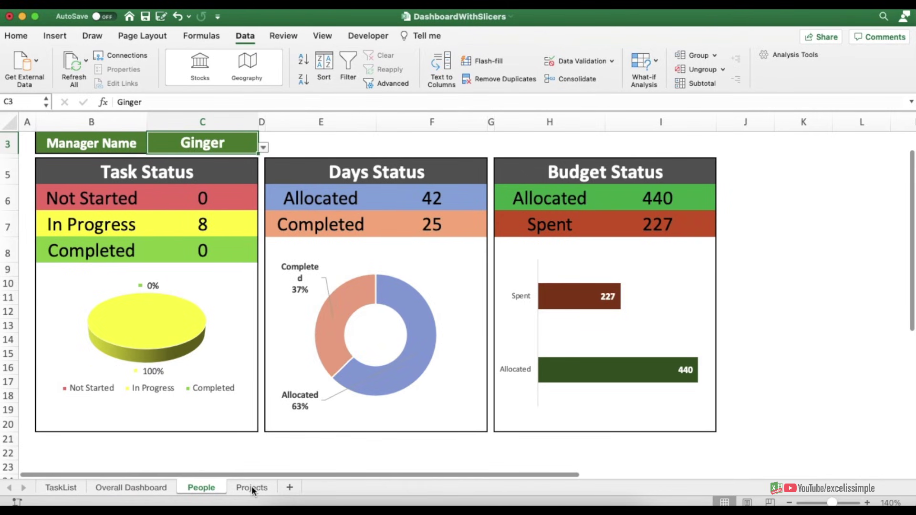
{"action": "left_click", "coordinate": [251, 486]}
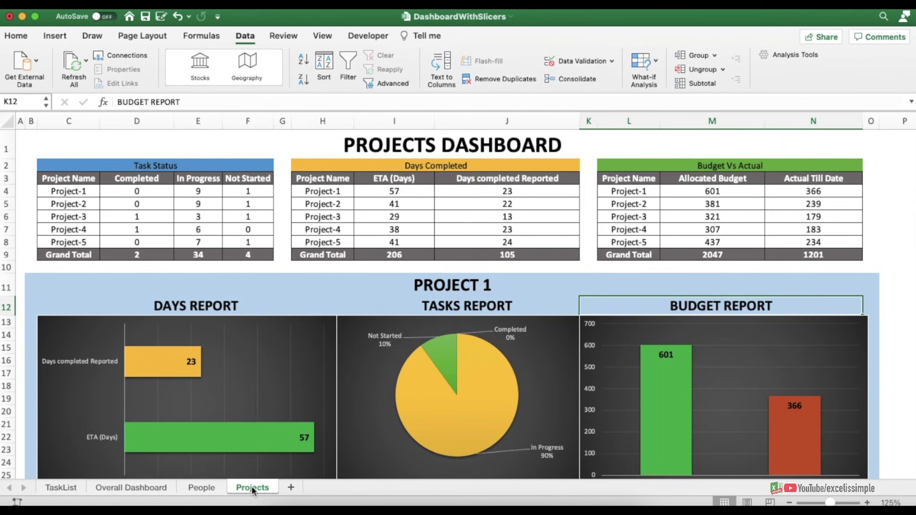
{"action": "scroll", "coordinate": [458, 305], "scroll_direction": "down", "scroll_amount": 10}
{"action": "scroll", "coordinate": [458, 306], "scroll_direction": "up", "scroll_amount": 10}
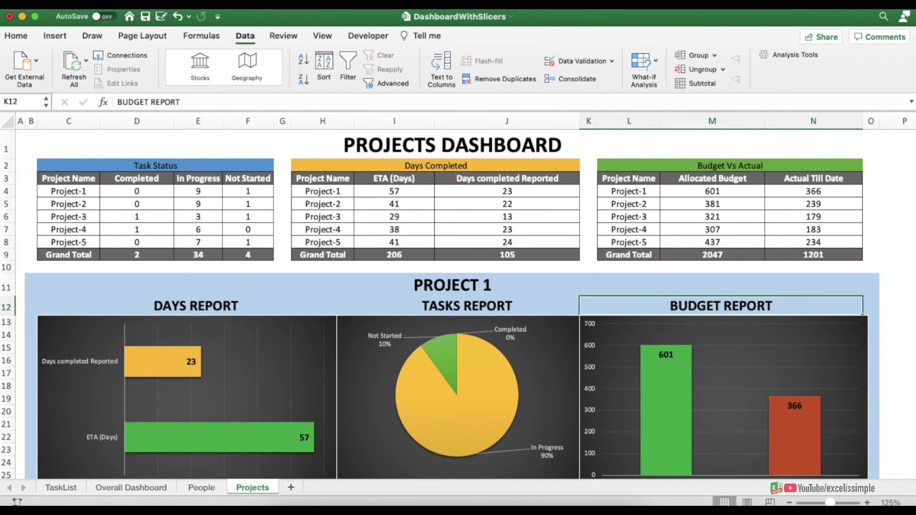